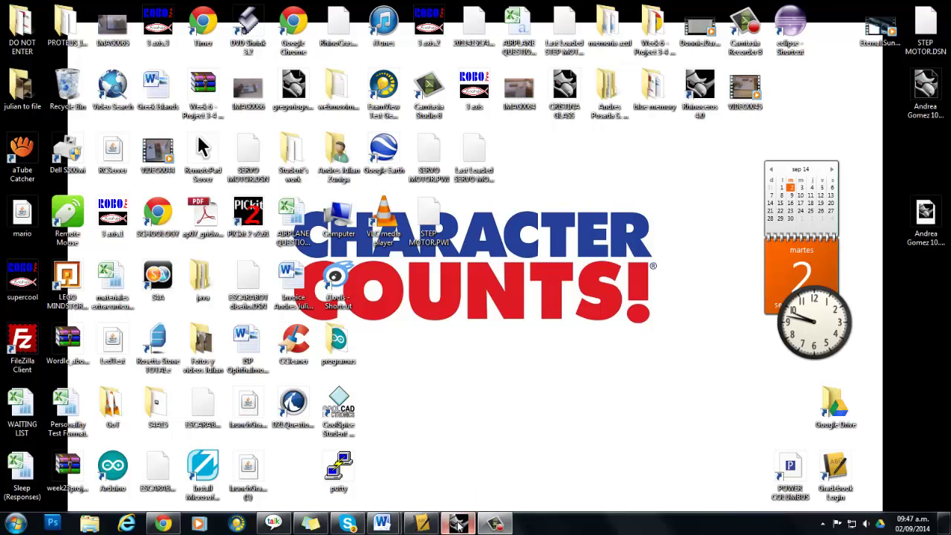
Step: Switch to the Template Catapult model in Rhinoceros and look over the loose parts in the Perspective and Top views
{"action": "left_click", "coordinate": [471, 453]}
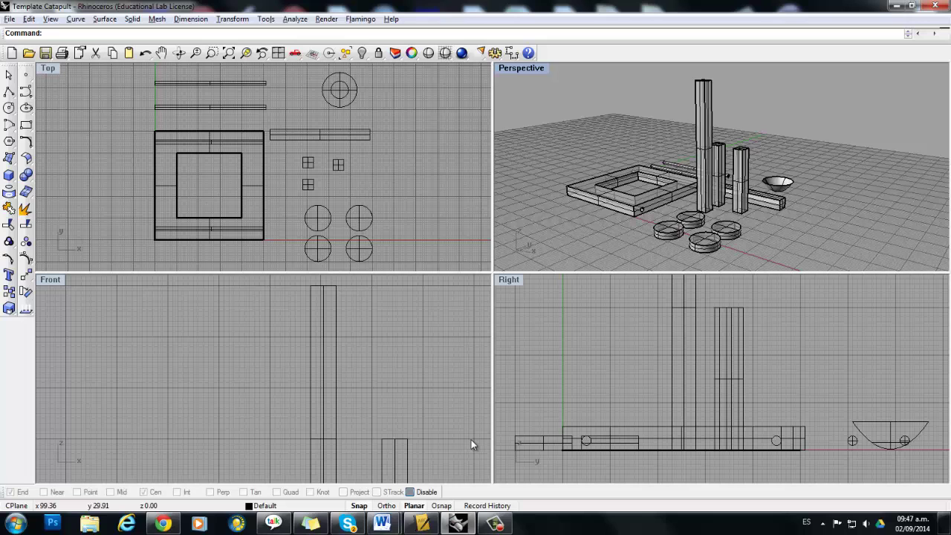
{"action": "scroll", "coordinate": [627, 178], "scroll_direction": "down", "scroll_amount": 2}
{"action": "scroll", "coordinate": [628, 179], "scroll_direction": "up", "scroll_amount": 2}
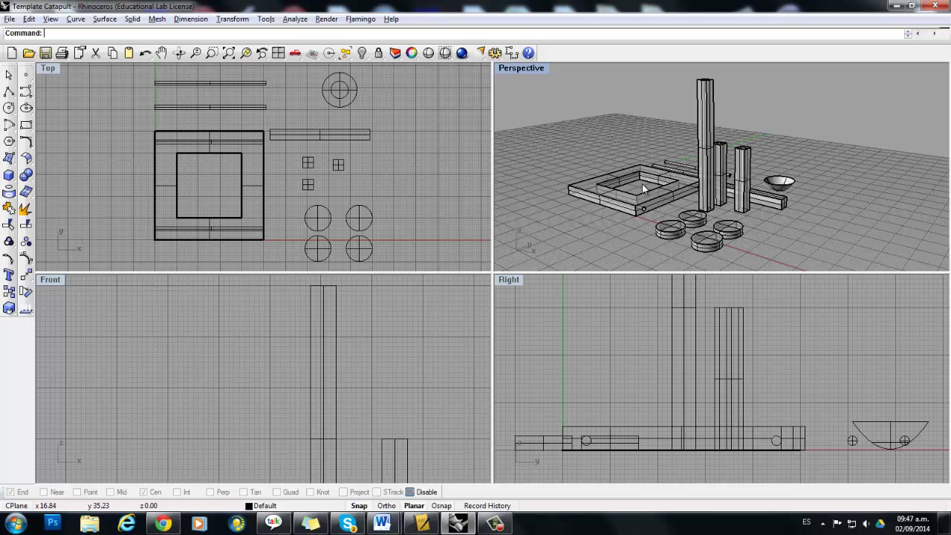
{"action": "scroll", "coordinate": [275, 168], "scroll_direction": "down", "scroll_amount": 1}
{"action": "right_click_drag", "start_coordinate": [361, 157], "coordinate": [371, 186]}
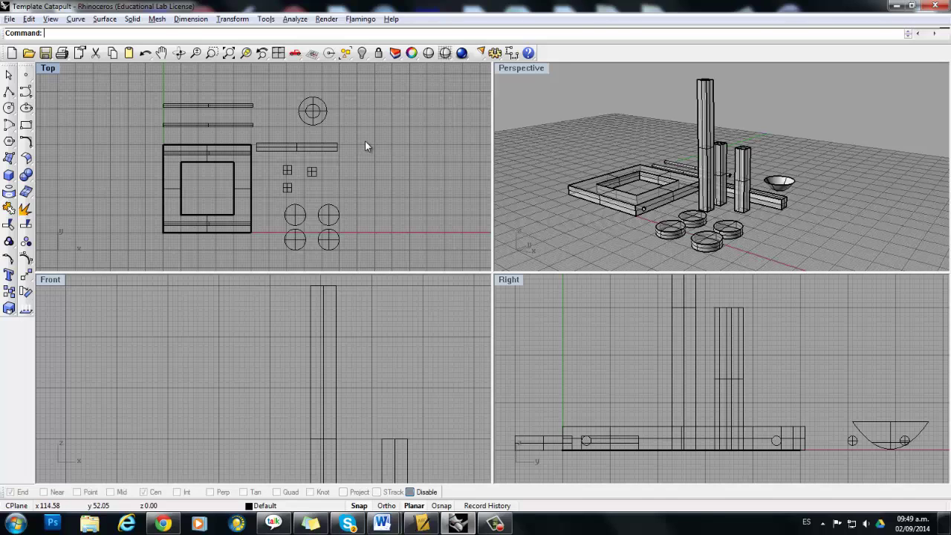
{"action": "left_click", "coordinate": [494, 524]}
{"action": "left_click", "coordinate": [893, 465]}
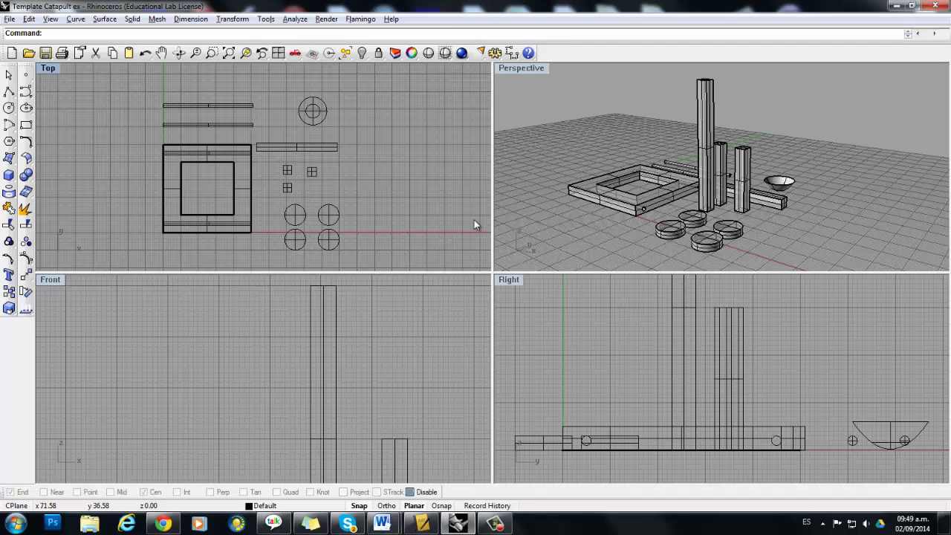
Step: Maximize the Top view and move one short square post onto the middle of the base frame's left side
{"action": "double_click", "coordinate": [47, 70]}
{"action": "right_click_drag", "start_coordinate": [709, 340], "coordinate": [680, 318]}
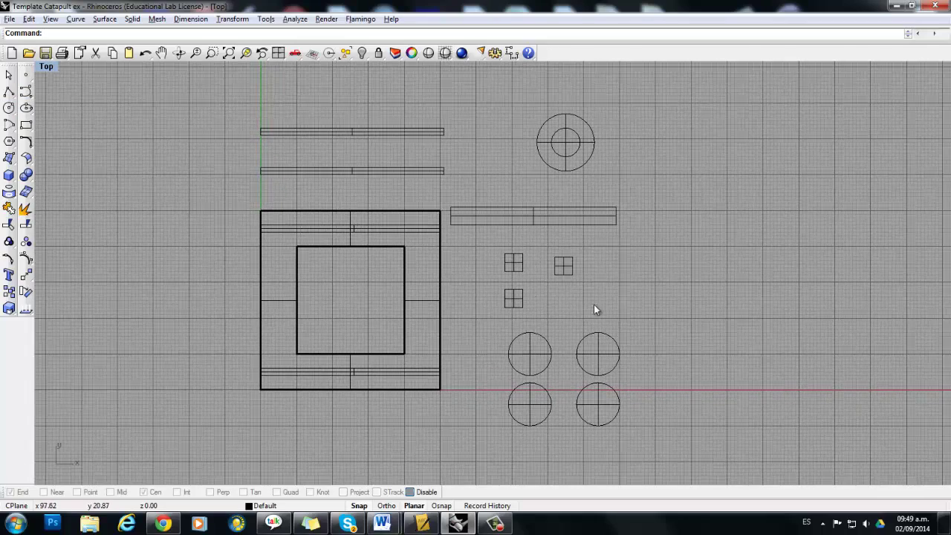
{"action": "scroll", "coordinate": [594, 305], "scroll_direction": "up", "scroll_amount": 2}
{"action": "right_click_drag", "start_coordinate": [609, 295], "coordinate": [647, 312]}
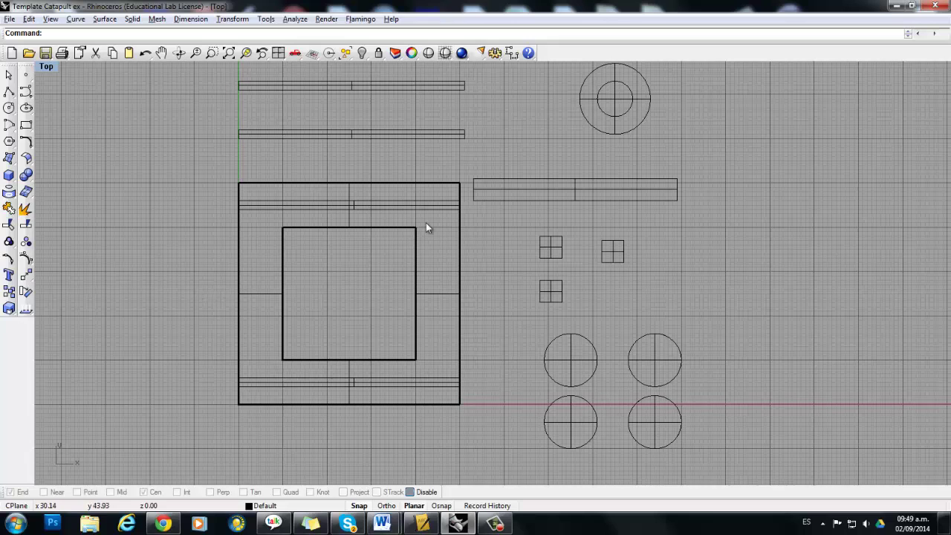
{"action": "mouse_move", "coordinate": [762, 208]}
{"action": "right_mouse_down"}
{"action": "mouse_move", "coordinate": [772, 233]}
{"action": "mouse_move", "coordinate": [779, 201]}
{"action": "right_mouse_up"}
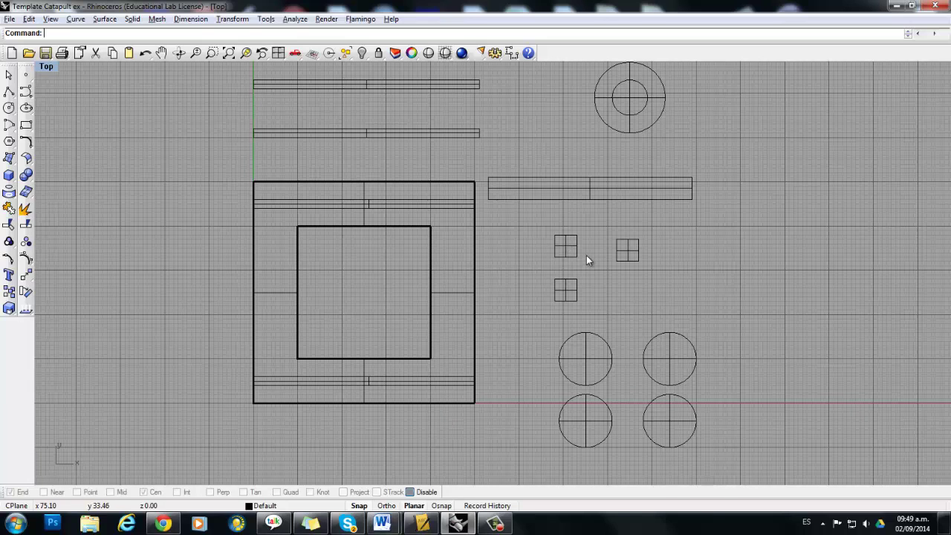
{"action": "scroll", "coordinate": [573, 254], "scroll_direction": "up", "scroll_amount": 1}
{"action": "left_click", "coordinate": [564, 245]}
{"action": "left_click_drag", "start_coordinate": [640, 250], "coordinate": [638, 249]}
{"action": "left_click", "coordinate": [571, 244]}
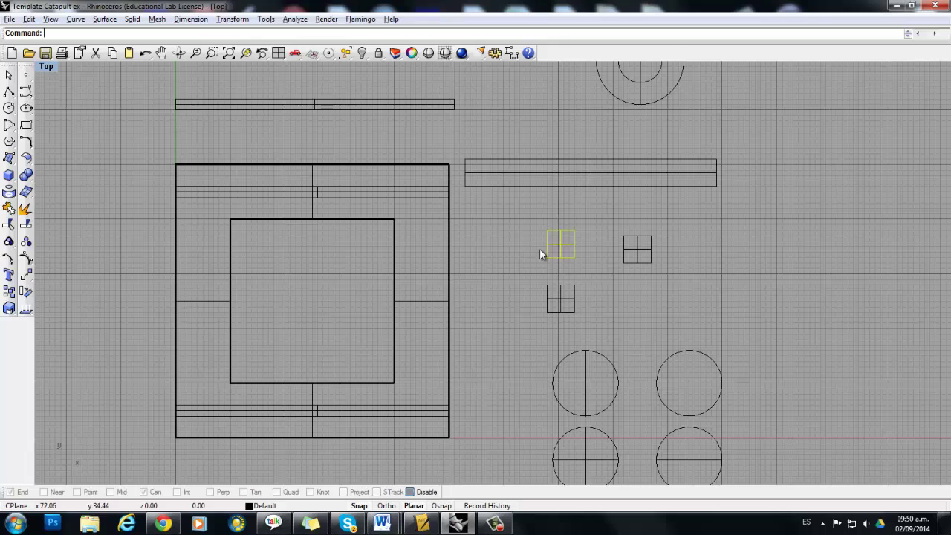
{"action": "left_click_drag", "start_coordinate": [562, 246], "coordinate": [201, 301]}
{"action": "scroll", "coordinate": [206, 300], "scroll_direction": "up", "scroll_amount": 3}
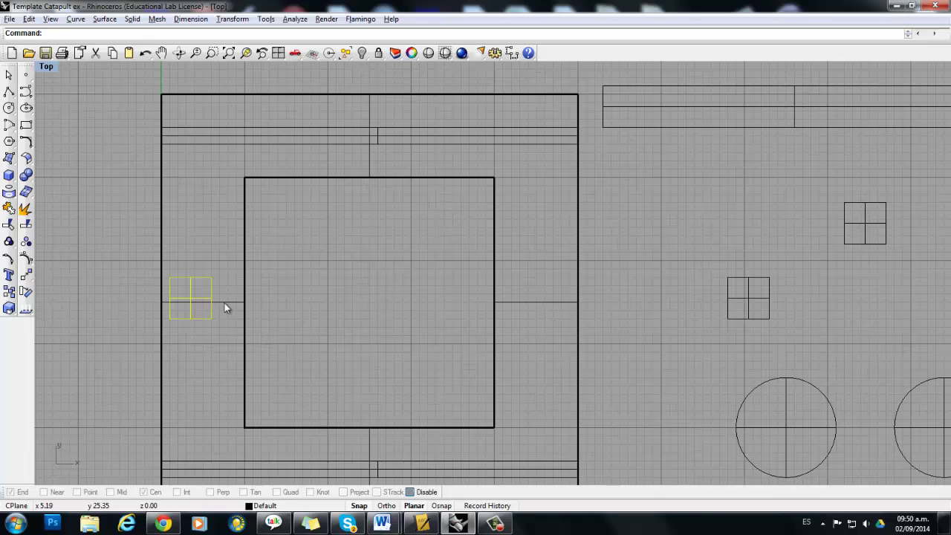
{"action": "mouse_move", "coordinate": [202, 272]}
{"action": "left_mouse_down"}
{"action": "mouse_move", "coordinate": [218, 276]}
{"action": "mouse_move", "coordinate": [204, 272]}
{"action": "left_mouse_up"}
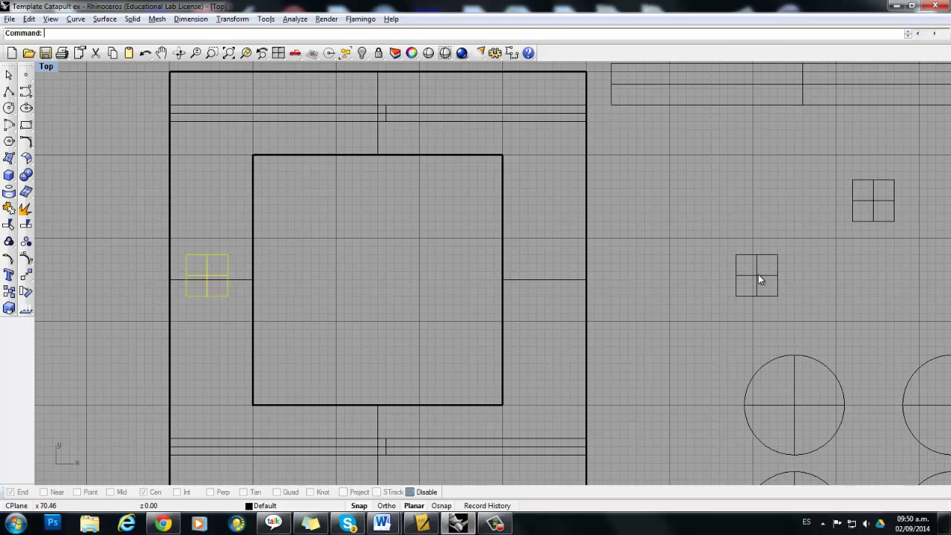
Step: Move the other short post onto the base frame's right side, level with the first, and restore the four-view layout
{"action": "left_click_drag", "start_coordinate": [877, 199], "coordinate": [553, 275]}
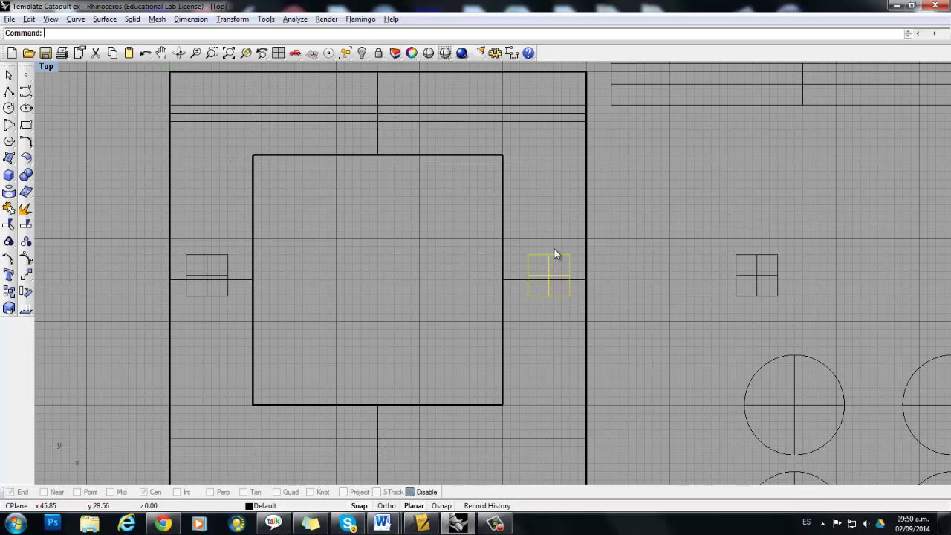
{"action": "left_click", "coordinate": [608, 246]}
{"action": "double_click", "coordinate": [46, 67]}
{"action": "right_click_drag", "start_coordinate": [572, 168], "coordinate": [606, 189]}
{"action": "scroll", "coordinate": [605, 189], "scroll_direction": "up", "scroll_amount": 8}
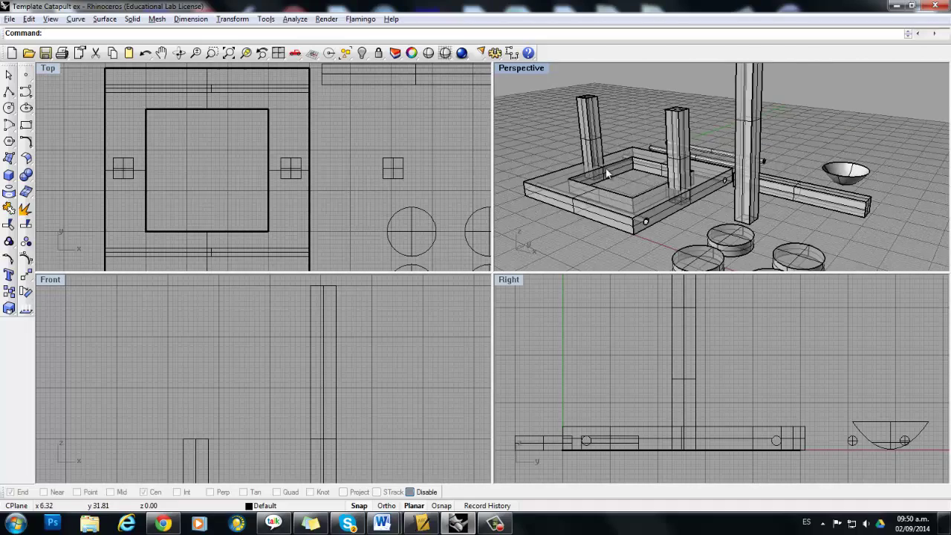
{"action": "right_click_drag", "start_coordinate": [593, 158], "coordinate": [604, 179]}
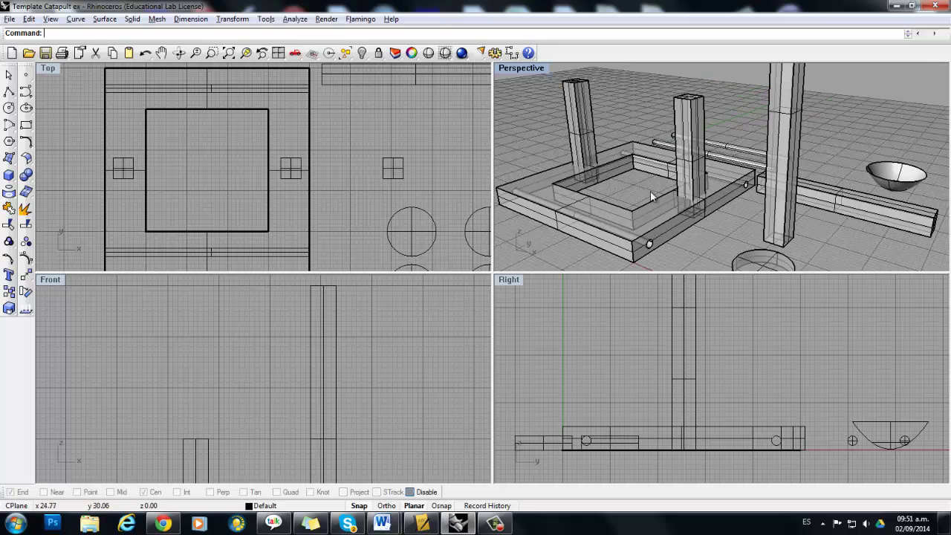
Step: In the Front view, raise both short posts together so their bases rest on top of the base frame, and deselect them
{"action": "double_click", "coordinate": [45, 283]}
{"action": "scroll", "coordinate": [394, 200], "scroll_direction": "down", "scroll_amount": 5}
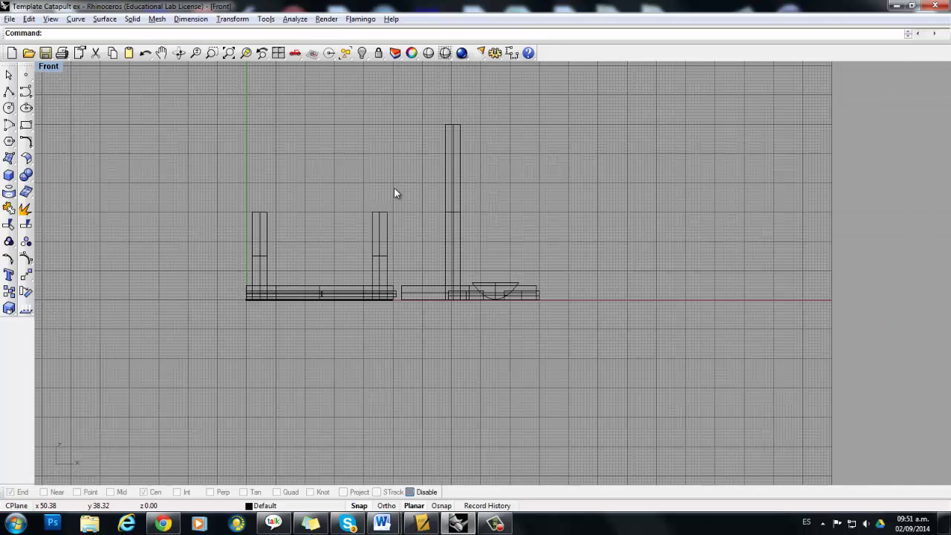
{"action": "scroll", "coordinate": [277, 271], "scroll_direction": "up", "scroll_amount": 3}
{"action": "right_click_drag", "start_coordinate": [293, 260], "coordinate": [364, 266]}
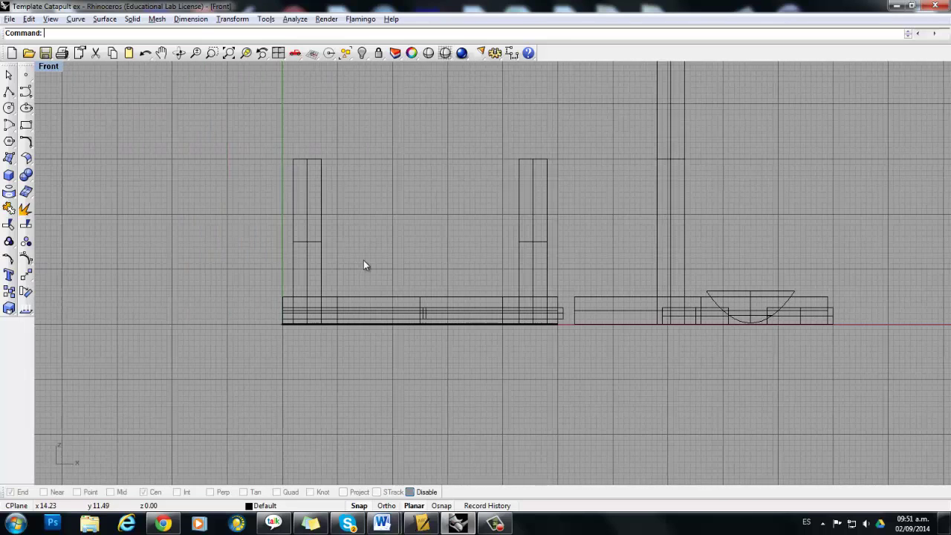
{"action": "scroll", "coordinate": [350, 260], "scroll_direction": "up", "scroll_amount": 2}
{"action": "left_click", "coordinate": [286, 239]}
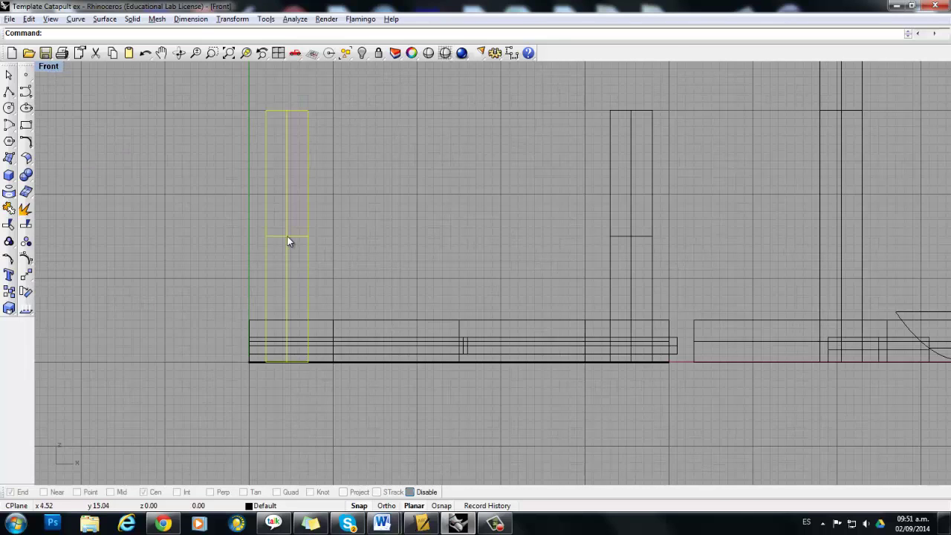
{"action": "right_click", "coordinate": [442, 255]}
{"action": "left_click", "coordinate": [351, 232]}
{"action": "left_click", "coordinate": [285, 235]}
{"action": "left_click", "coordinate": [615, 237], "text": "shift"}
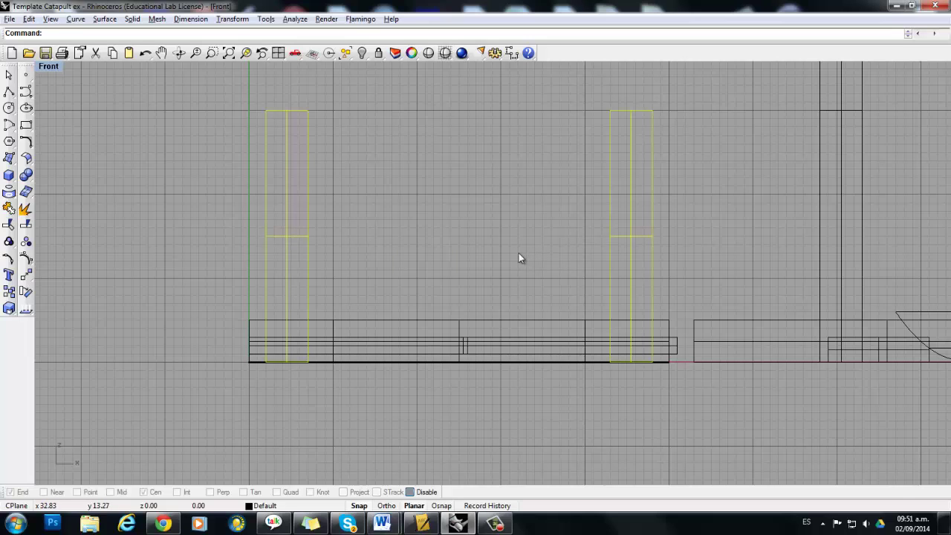
{"action": "left_click_drag", "start_coordinate": [308, 304], "coordinate": [307, 264]}
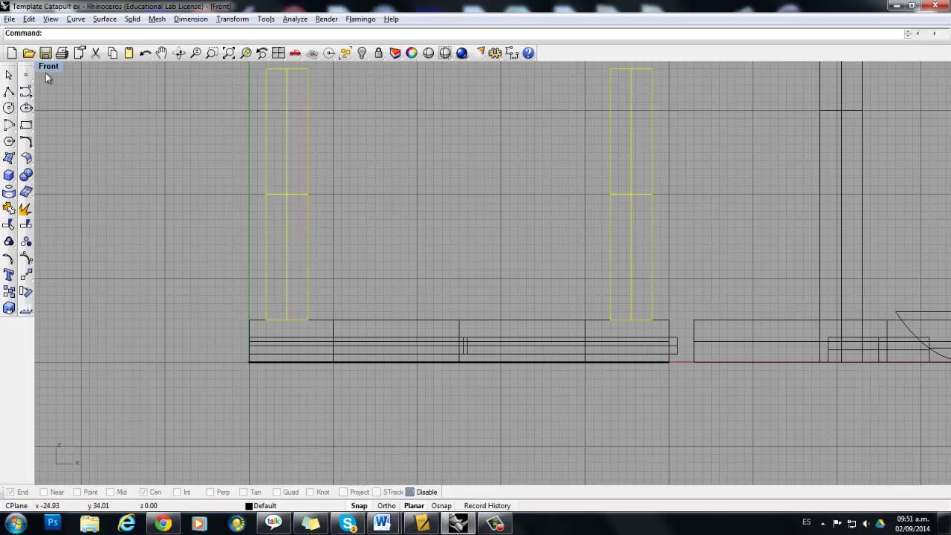
{"action": "right_click_drag", "start_coordinate": [542, 210], "coordinate": [570, 253]}
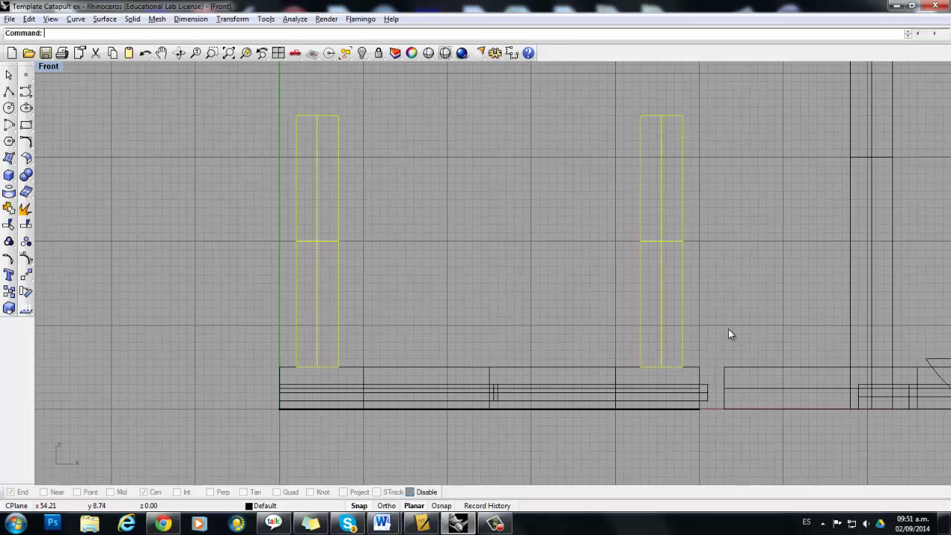
{"action": "double_click", "coordinate": [45, 66]}
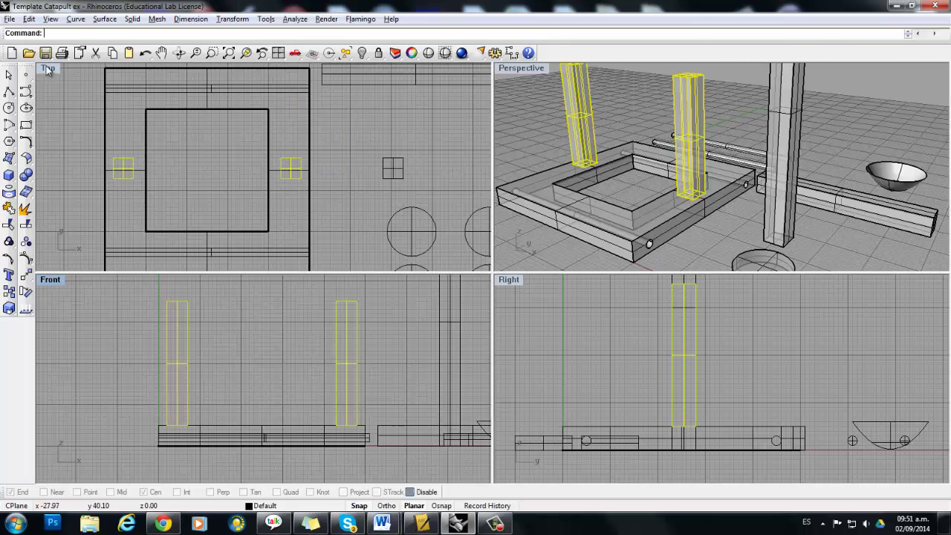
{"action": "right_click_drag", "start_coordinate": [699, 219], "coordinate": [601, 197]}
{"action": "key", "text": "Escape"}
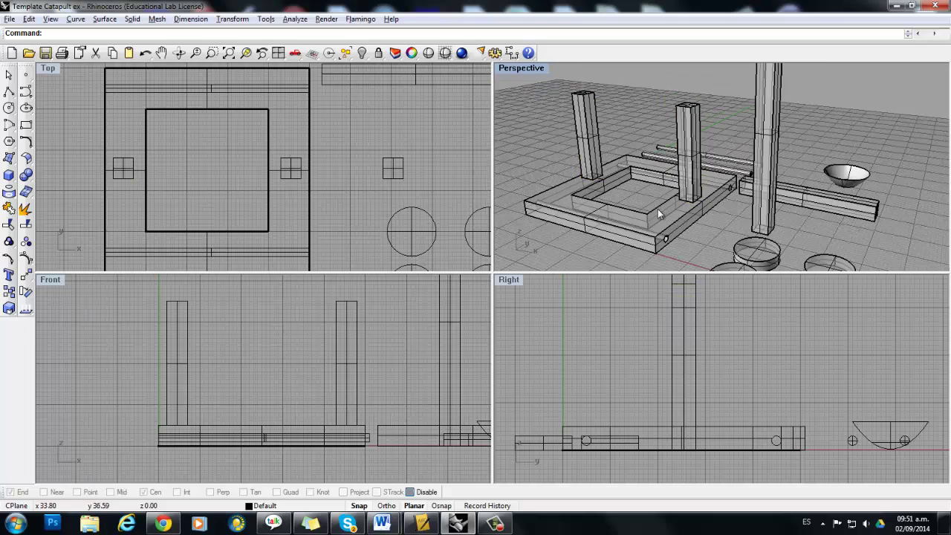
Step: In the maximized Top view, move the horizontal crossbeam over the frame so its ends align with the two posts
{"action": "right_click_drag", "start_coordinate": [714, 221], "coordinate": [693, 227]}
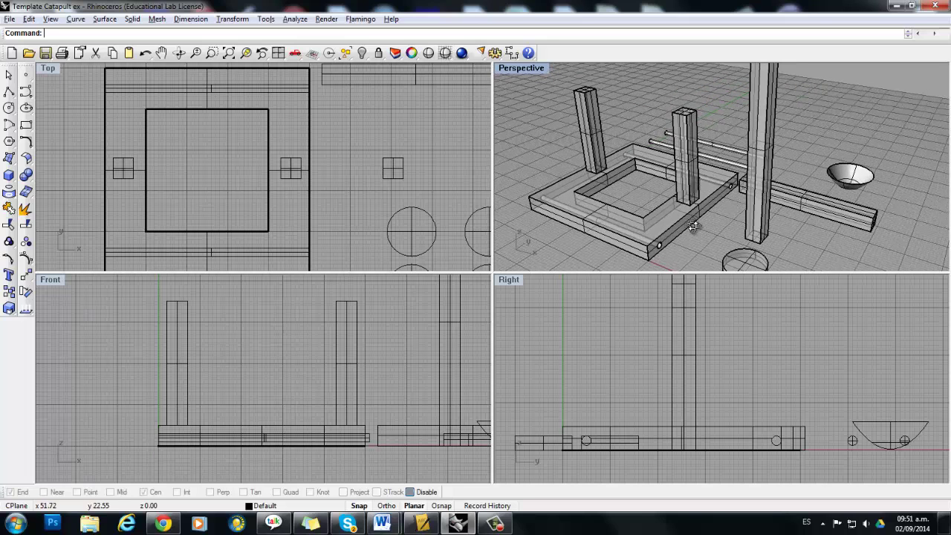
{"action": "left_click", "coordinate": [834, 214]}
{"action": "right_click_drag", "start_coordinate": [347, 148], "coordinate": [334, 179]}
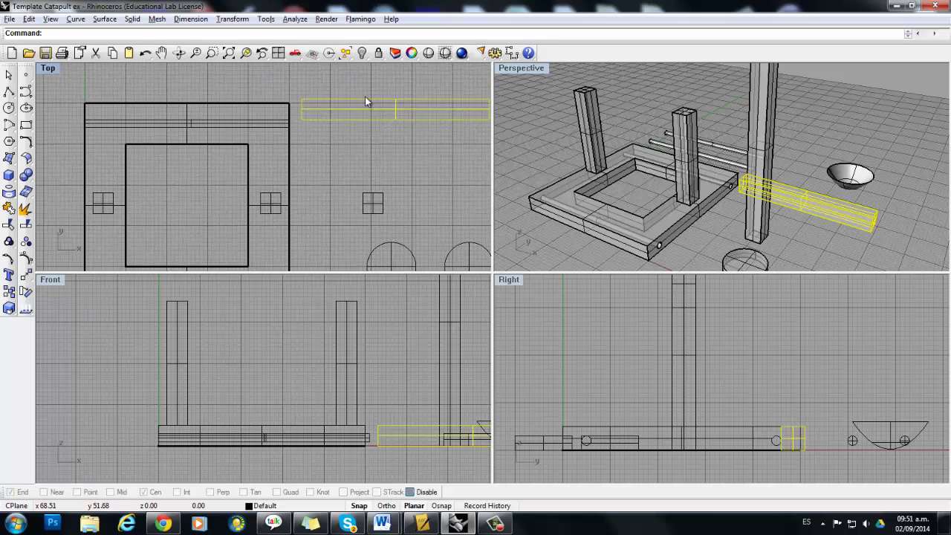
{"action": "double_click", "coordinate": [46, 67]}
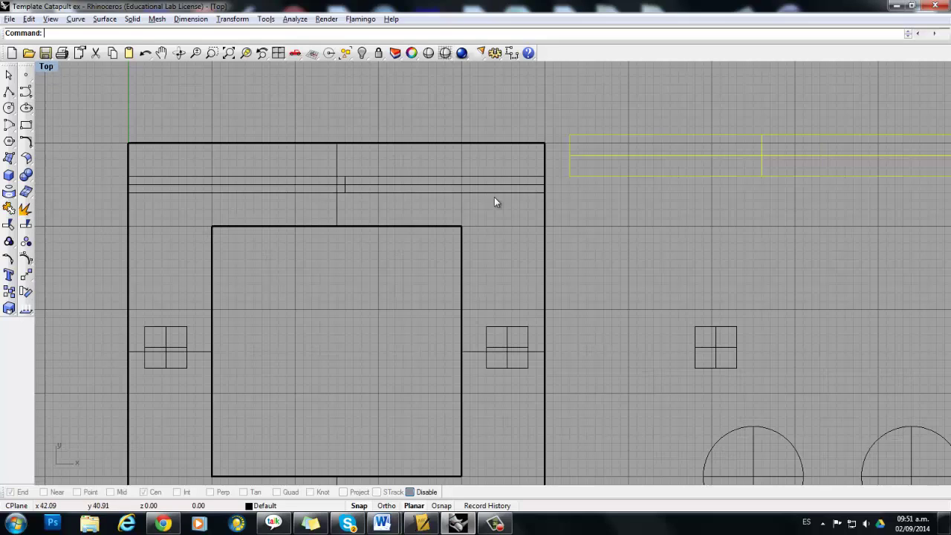
{"action": "left_click_drag", "start_coordinate": [677, 161], "coordinate": [251, 343]}
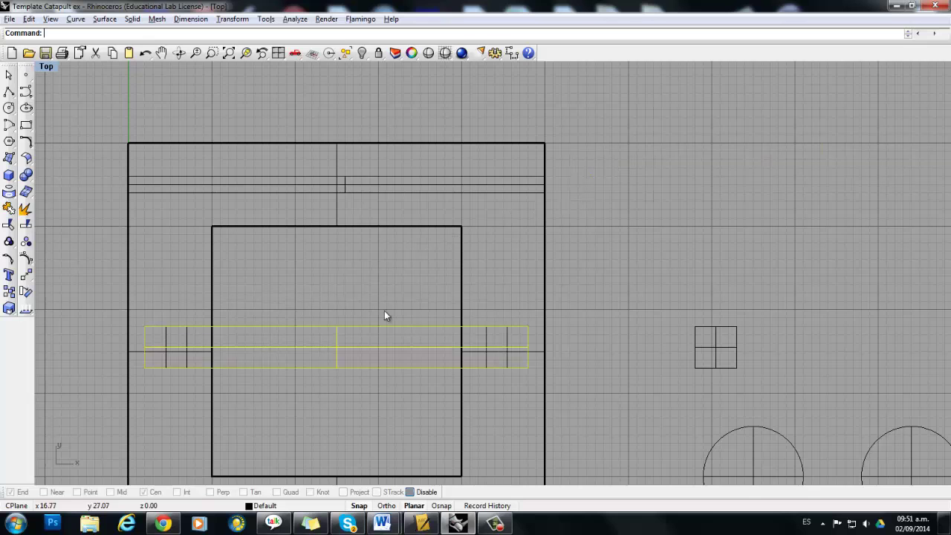
{"action": "right_click_drag", "start_coordinate": [663, 257], "coordinate": [765, 177]}
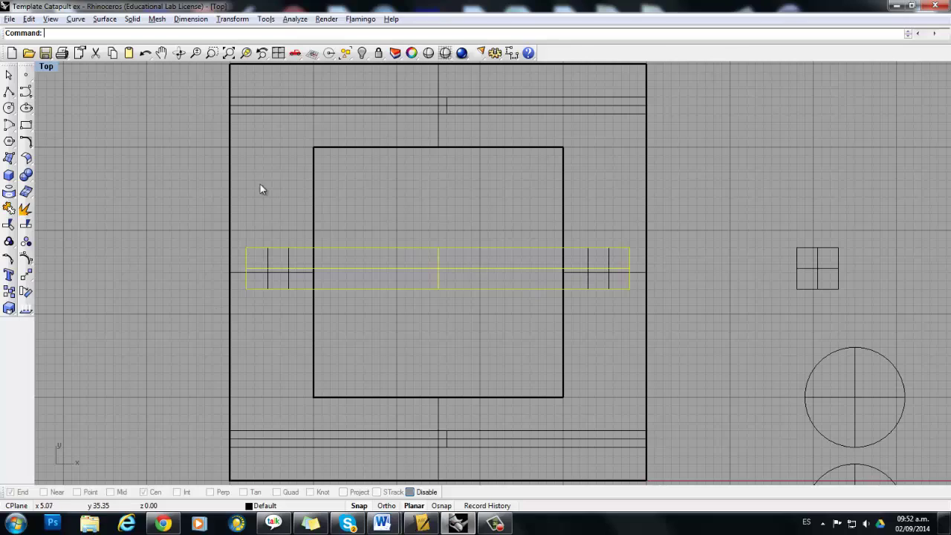
Step: In the four-view layout, raise the crossbeam in the Front view to the tops of the posts, deselect it and inspect the joint
{"action": "double_click", "coordinate": [46, 66]}
{"action": "right_click_drag", "start_coordinate": [724, 218], "coordinate": [696, 205]}
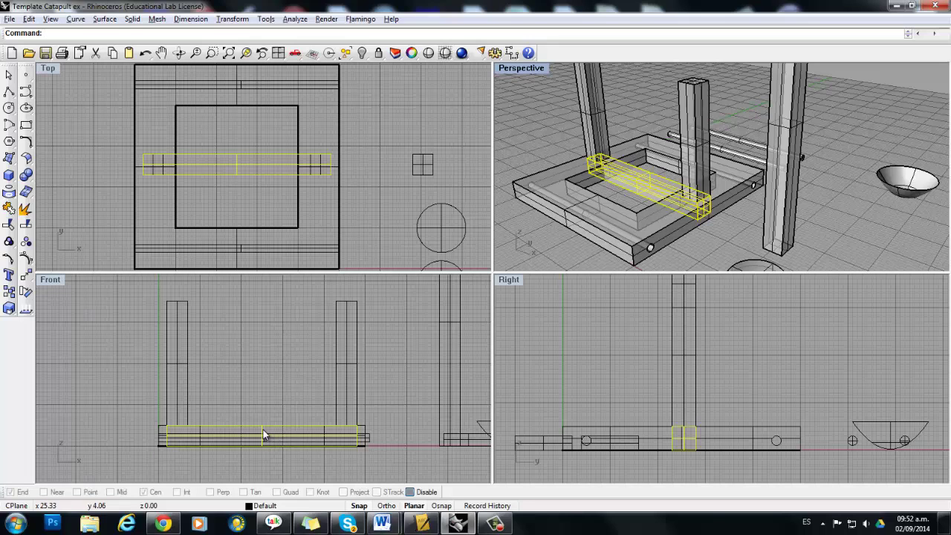
{"action": "left_click_drag", "start_coordinate": [263, 429], "coordinate": [263, 308]}
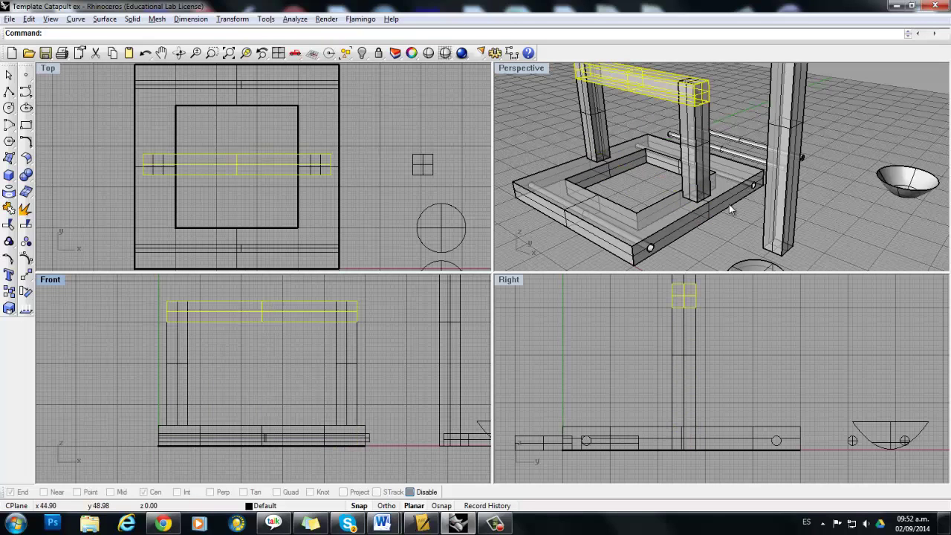
{"action": "left_click", "coordinate": [666, 190]}
{"action": "key", "text": "Return"}
{"action": "left_click", "coordinate": [529, 134]}
{"action": "right_click_drag", "start_coordinate": [633, 182], "coordinate": [534, 89]}
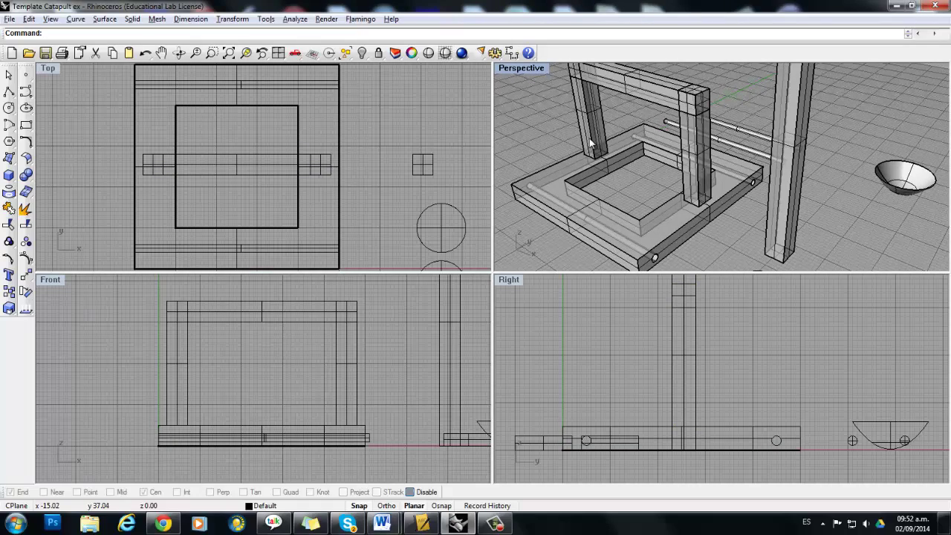
{"action": "right_click_drag", "start_coordinate": [590, 143], "coordinate": [641, 142]}
{"action": "mouse_move", "coordinate": [743, 208]}
{"action": "right_mouse_down"}
{"action": "mouse_move", "coordinate": [809, 193]}
{"action": "mouse_move", "coordinate": [721, 156]}
{"action": "mouse_move", "coordinate": [699, 245]}
{"action": "mouse_move", "coordinate": [732, 203]}
{"action": "mouse_move", "coordinate": [710, 199]}
{"action": "mouse_move", "coordinate": [757, 210]}
{"action": "mouse_move", "coordinate": [736, 211]}
{"action": "right_mouse_up"}
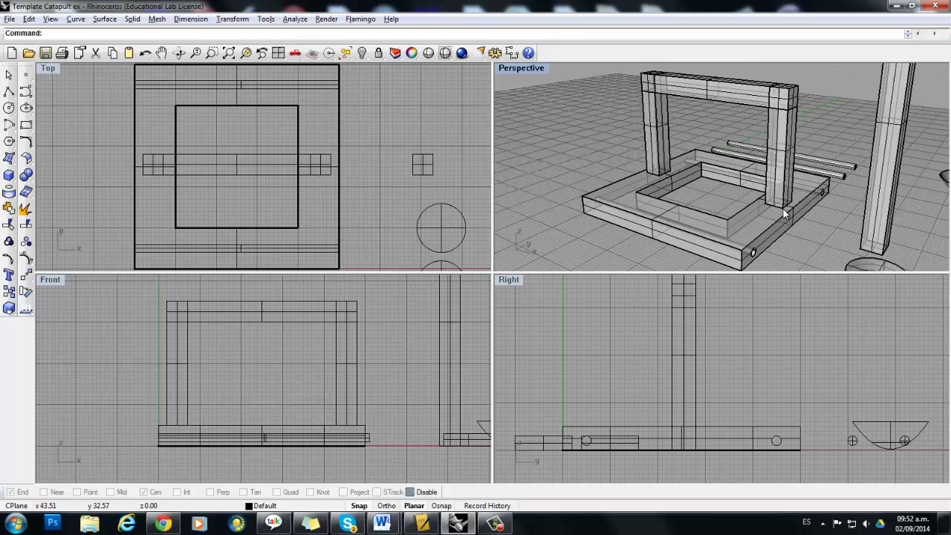
Step: In the Top view, move the loose rod nearest the frame into the front axle hole of the base and deselect it
{"action": "scroll", "coordinate": [379, 152], "scroll_direction": "down", "scroll_amount": 2}
{"action": "key", "text": "Up"}
{"action": "key", "text": "Up"}
{"action": "key", "text": "Up"}
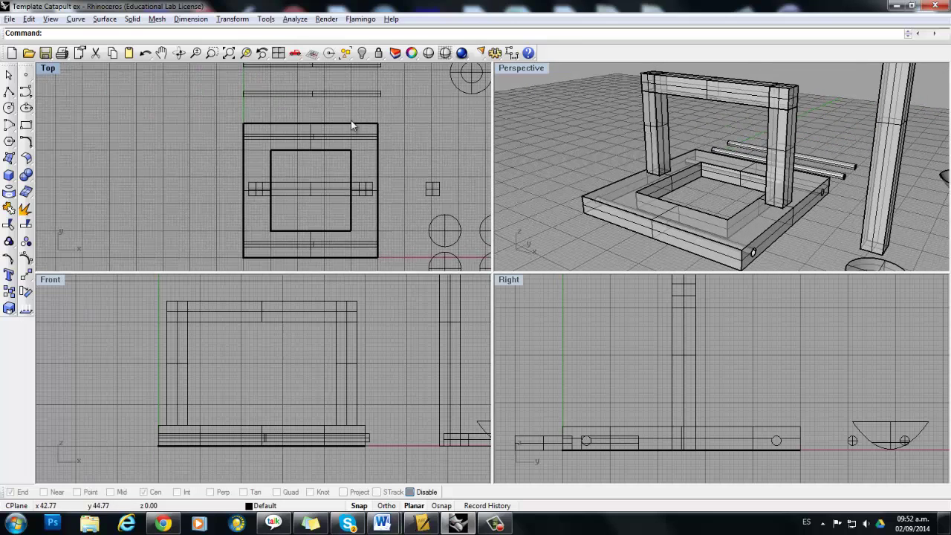
{"action": "key", "text": "Down"}
{"action": "key", "text": "Down"}
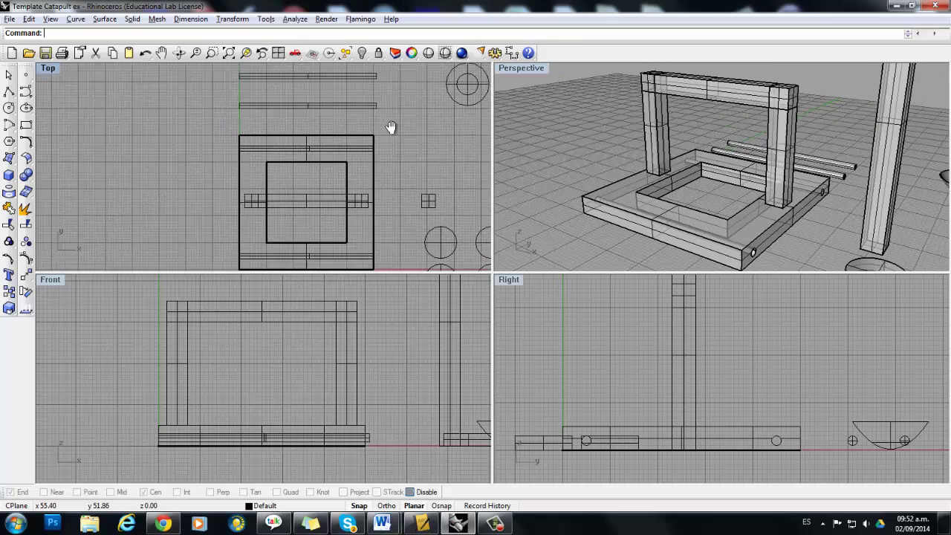
{"action": "left_click", "coordinate": [324, 101]}
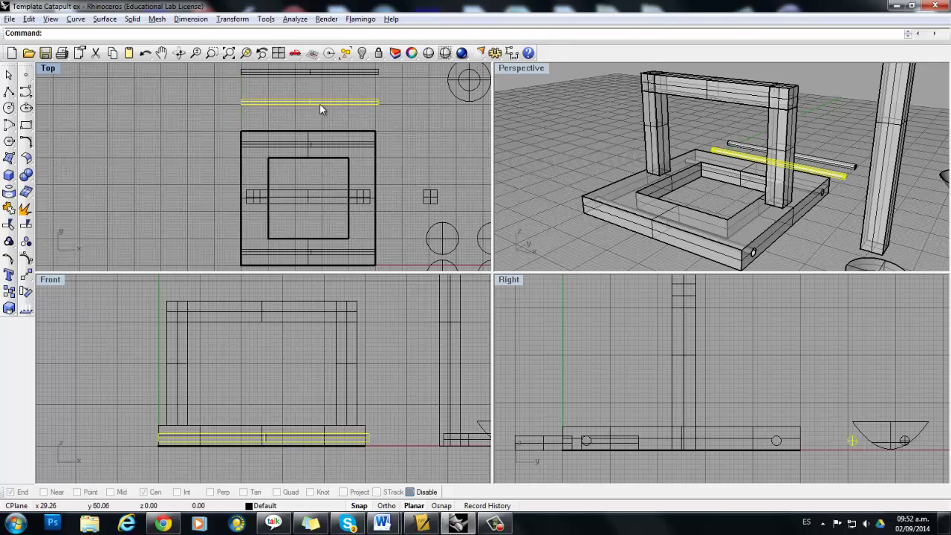
{"action": "left_click_drag", "start_coordinate": [323, 102], "coordinate": [322, 254]}
{"action": "left_click", "coordinate": [578, 144]}
Step: Move the remaining loose rod in the Top view into the rear axle hole of the base frame
{"action": "right_click_drag", "start_coordinate": [578, 144], "coordinate": [572, 175]}
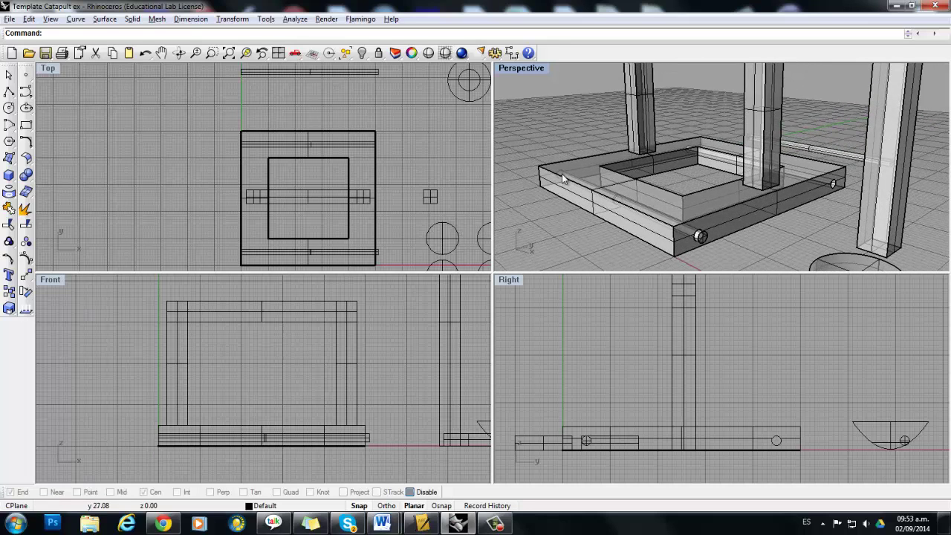
{"action": "left_click", "coordinate": [336, 73]}
{"action": "left_click_drag", "start_coordinate": [336, 73], "coordinate": [335, 144]}
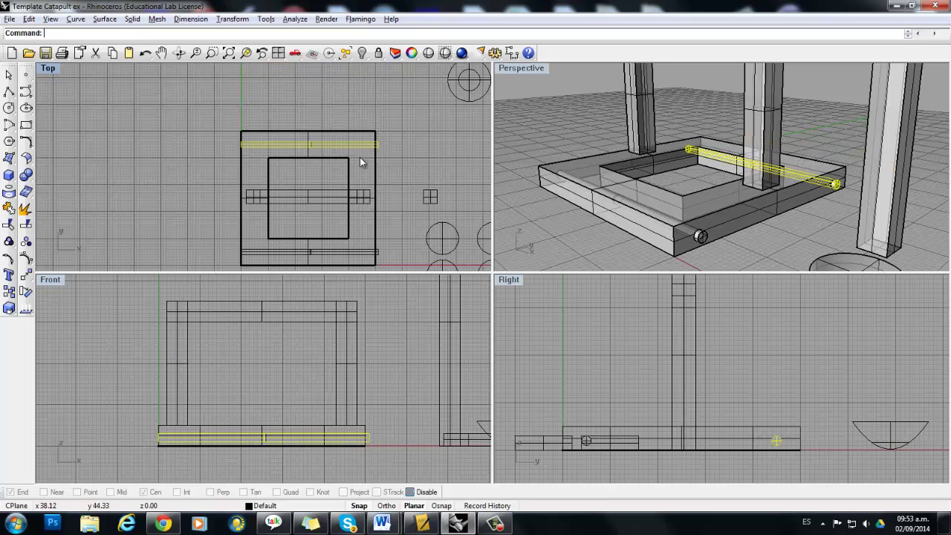
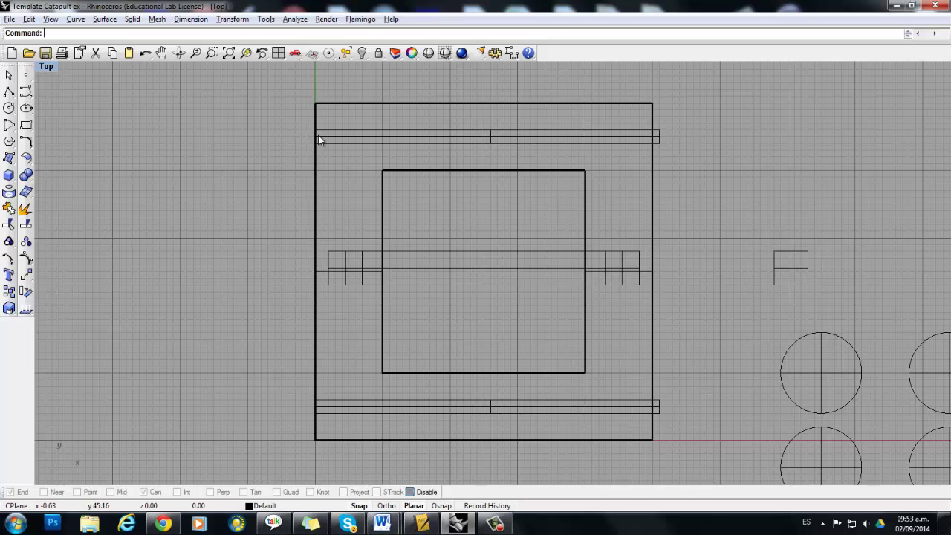
Step: Scale both axles together in one direction, anchored at their right ends, so their left ends extend 1 unit past the base frame
{"action": "left_click", "coordinate": [9, 311]}
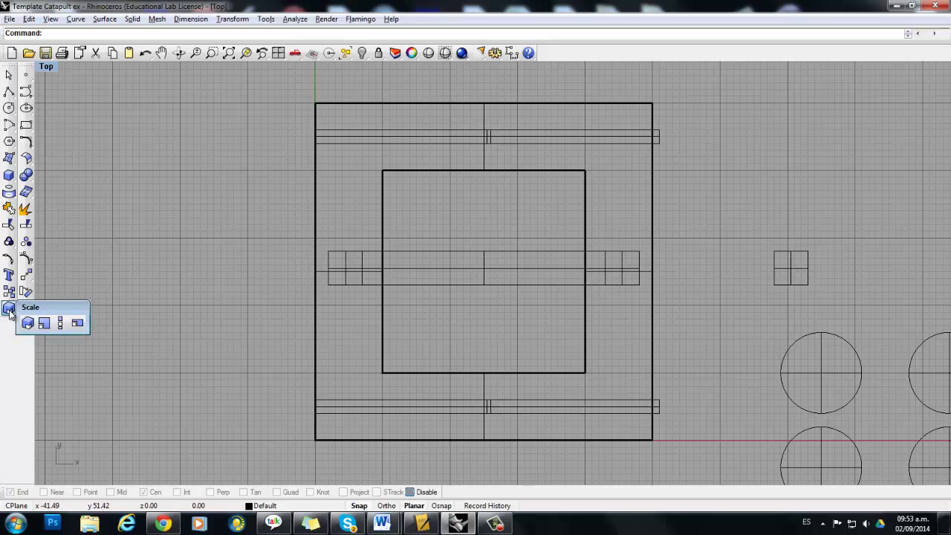
{"action": "left_click", "coordinate": [61, 323]}
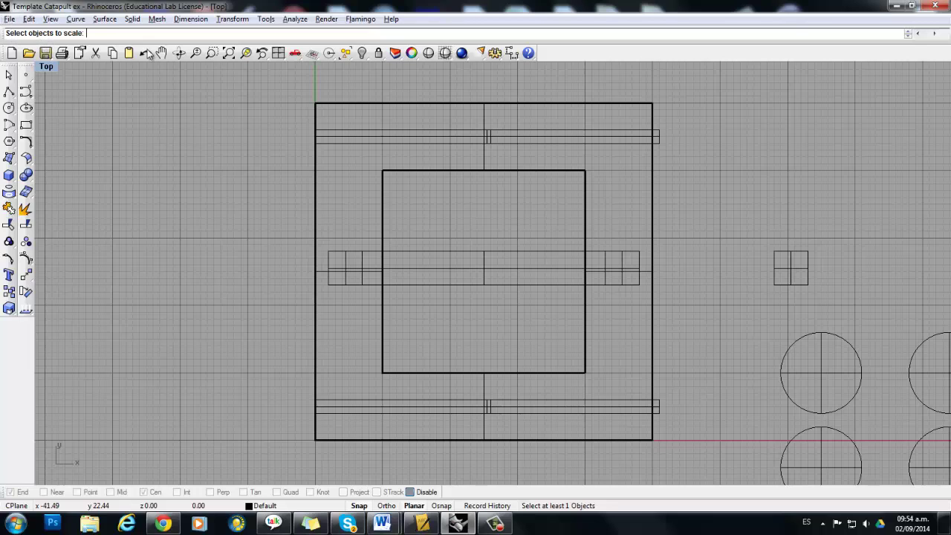
{"action": "left_click", "coordinate": [657, 140]}
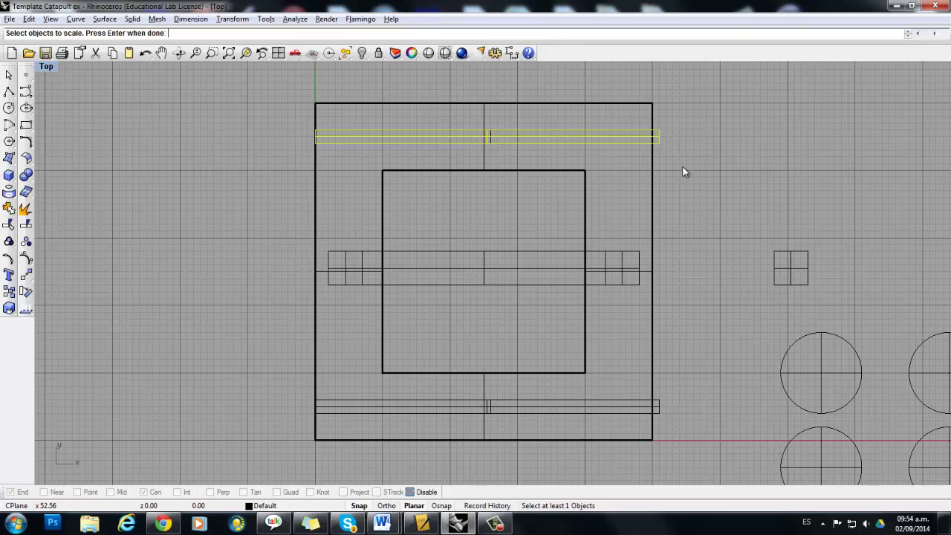
{"action": "left_click", "coordinate": [656, 409]}
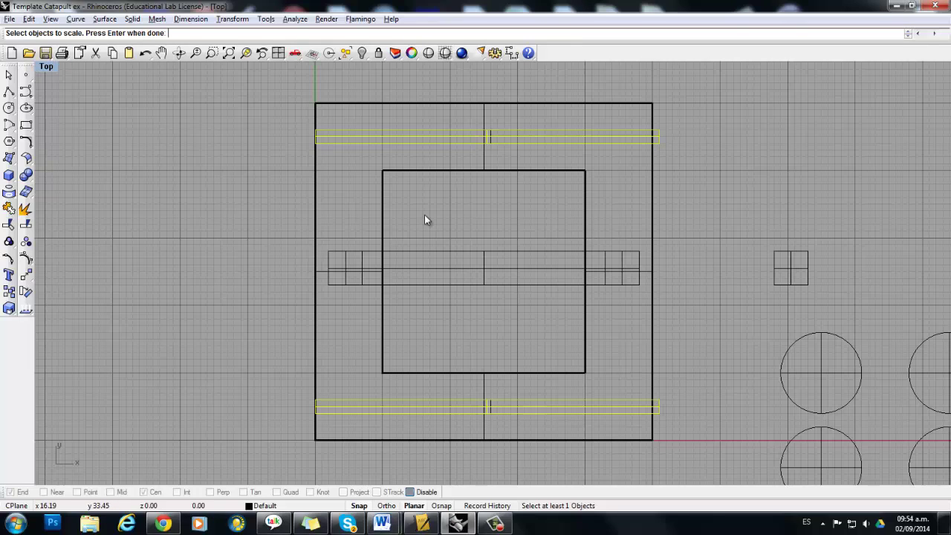
{"action": "key", "text": "Return"}
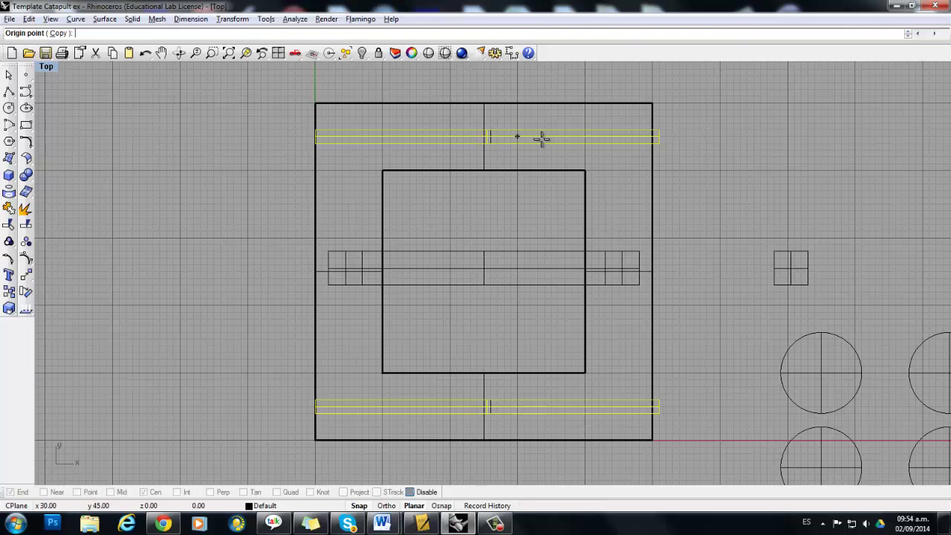
{"action": "left_click", "coordinate": [661, 136]}
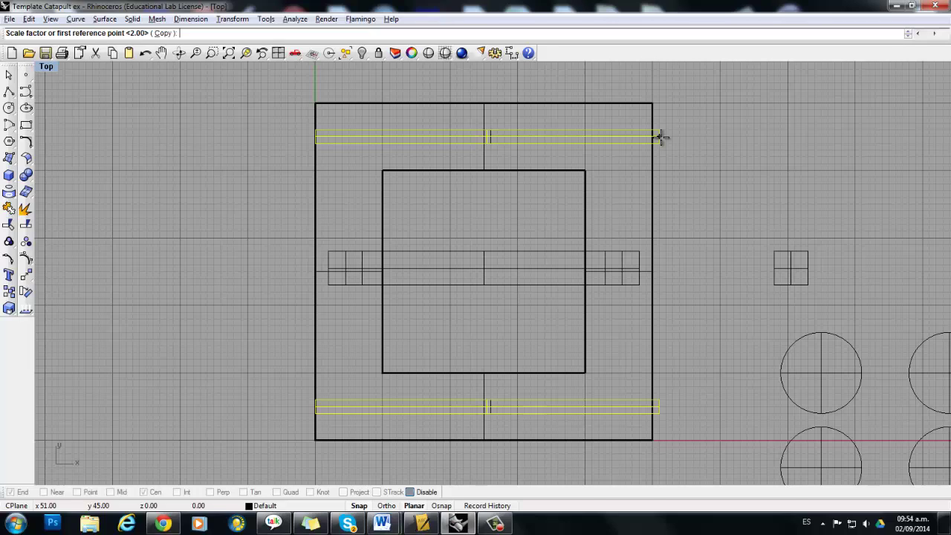
{"action": "left_click", "coordinate": [315, 137]}
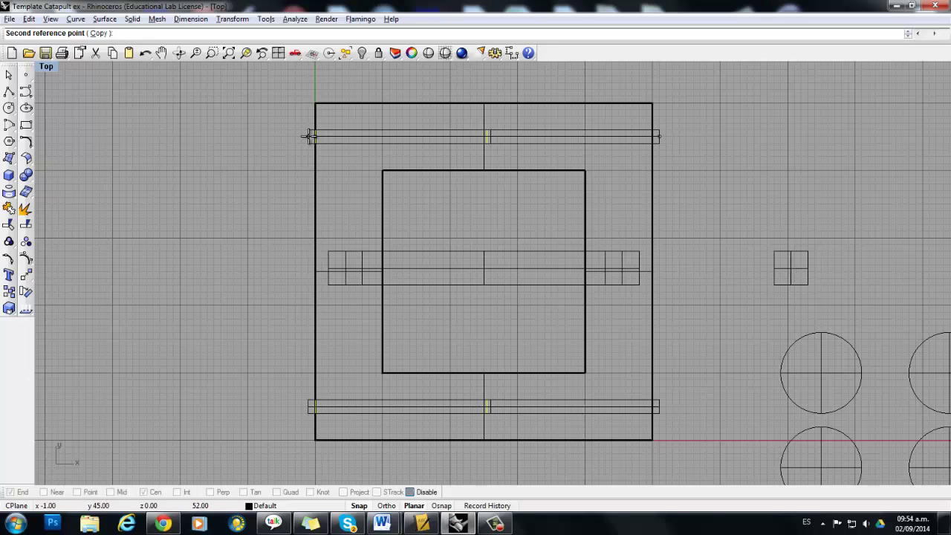
{"action": "left_click", "coordinate": [310, 136]}
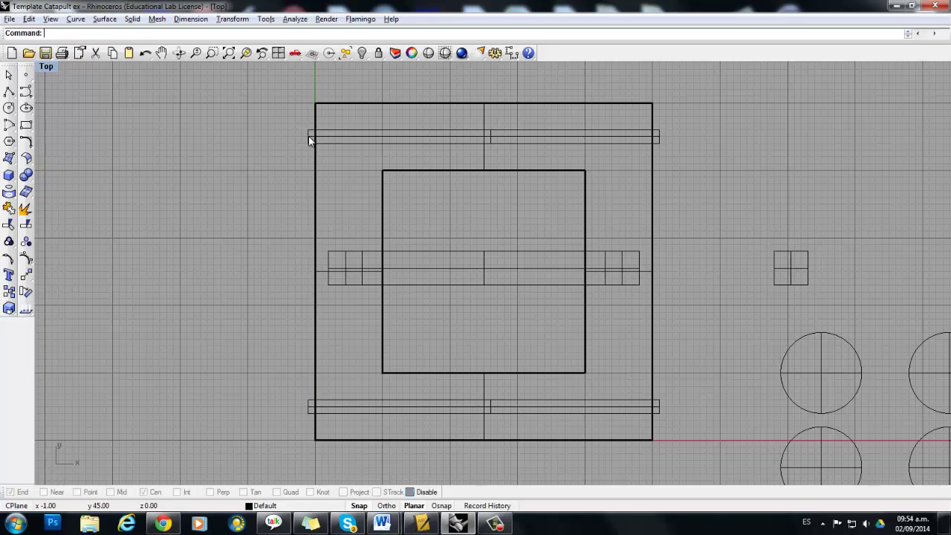
{"action": "double_click", "coordinate": [44, 69]}
{"action": "right_click_drag", "start_coordinate": [549, 184], "coordinate": [648, 186]}
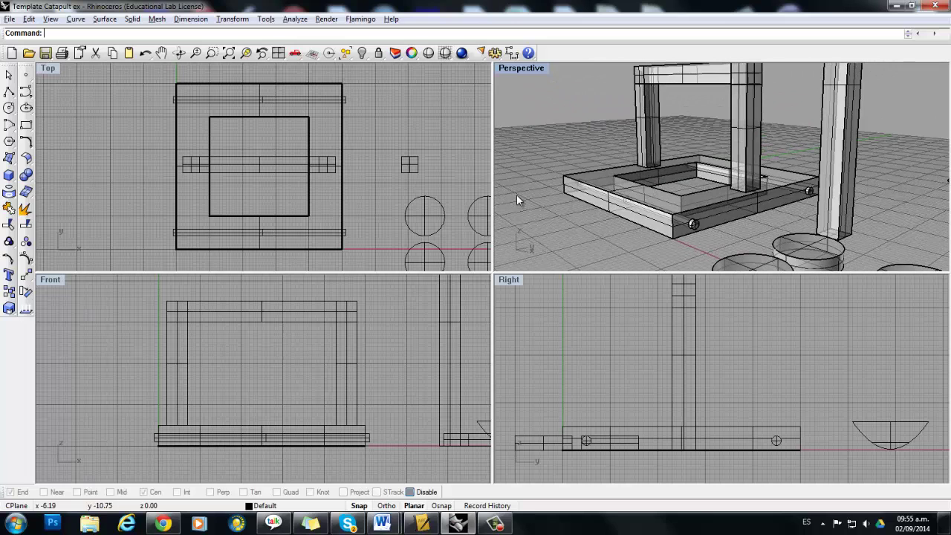
Step: Rotate the flat-lying wheel nearest the frame 90° in the Front view about its lower-left corner so it stands upright
{"action": "right_click_drag", "start_coordinate": [362, 170], "coordinate": [305, 151]}
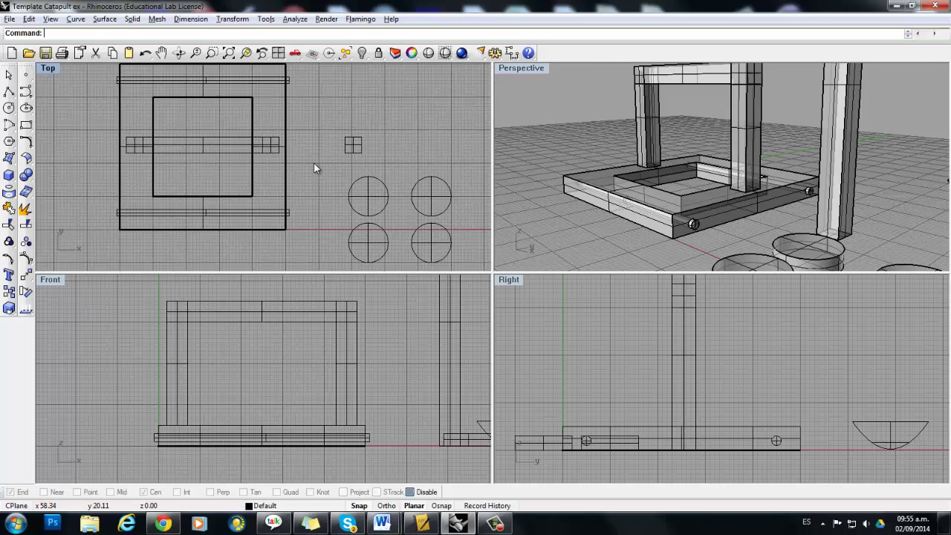
{"action": "right_click_drag", "start_coordinate": [320, 161], "coordinate": [339, 174]}
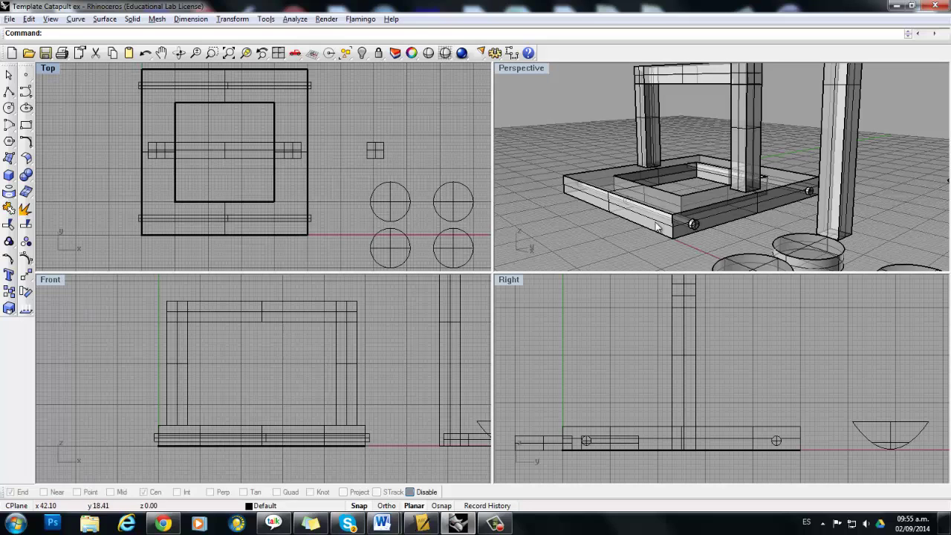
{"action": "right_click_drag", "start_coordinate": [364, 235], "coordinate": [346, 210]}
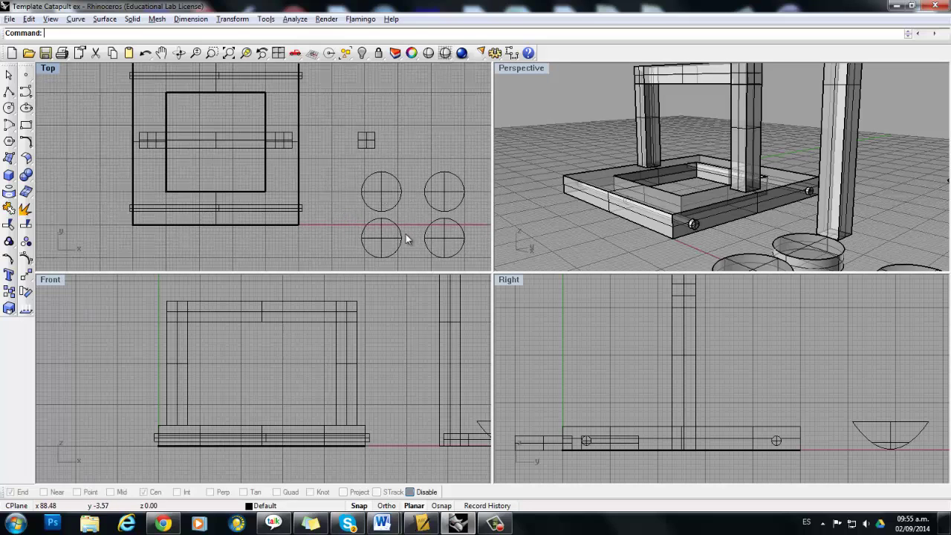
{"action": "right_click_drag", "start_coordinate": [697, 248], "coordinate": [734, 248]}
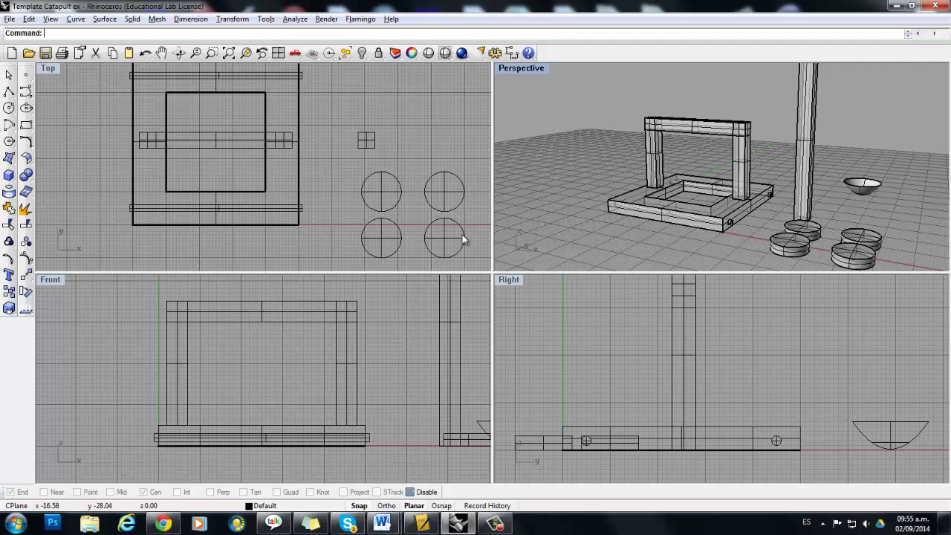
{"action": "right_click_drag", "start_coordinate": [343, 186], "coordinate": [350, 168]}
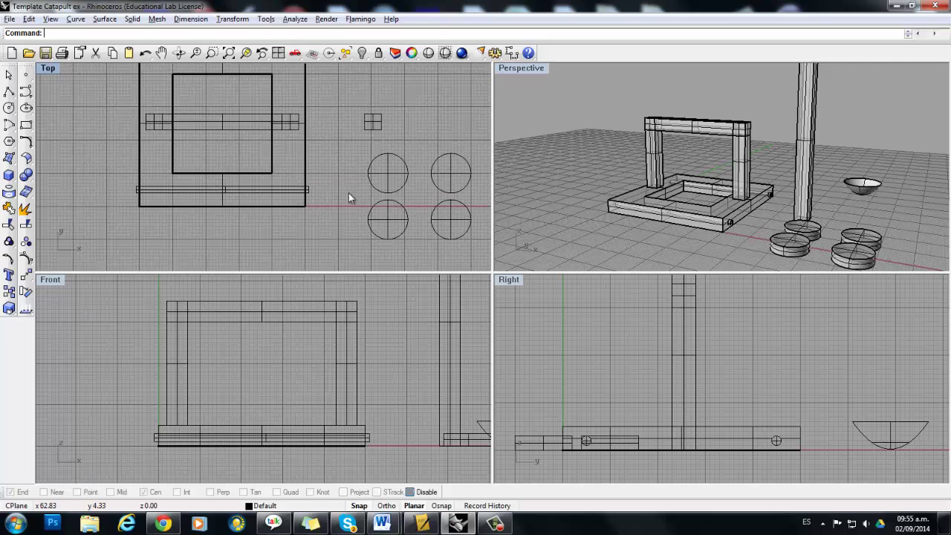
{"action": "left_click", "coordinate": [389, 177]}
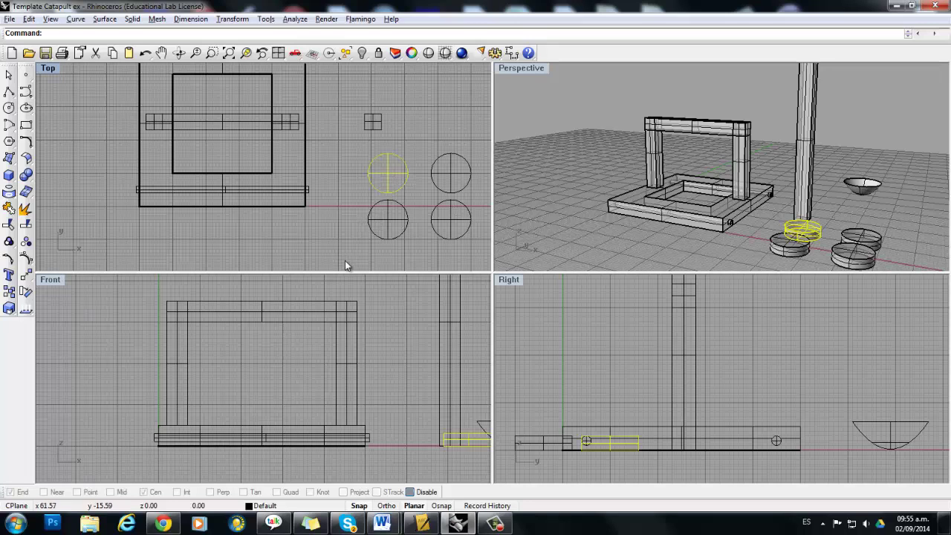
{"action": "right_click_drag", "start_coordinate": [382, 382], "coordinate": [289, 348]}
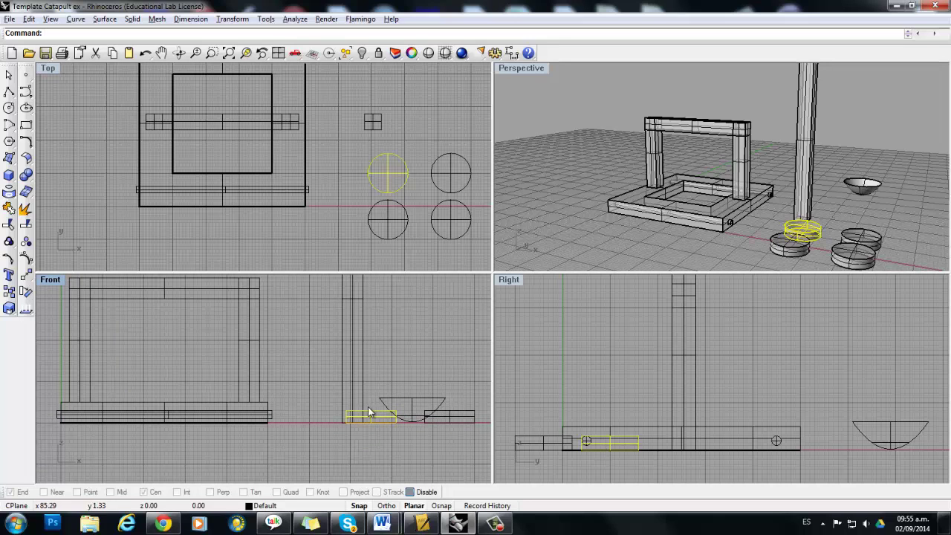
{"action": "left_click", "coordinate": [25, 293]}
{"action": "scroll", "coordinate": [386, 418], "scroll_direction": "up", "scroll_amount": 5}
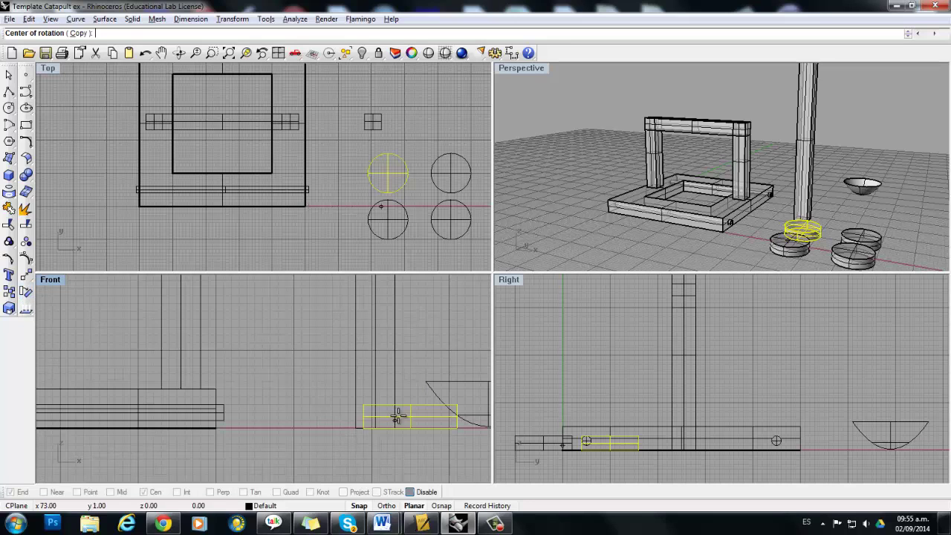
{"action": "right_click_drag", "start_coordinate": [329, 371], "coordinate": [193, 327]}
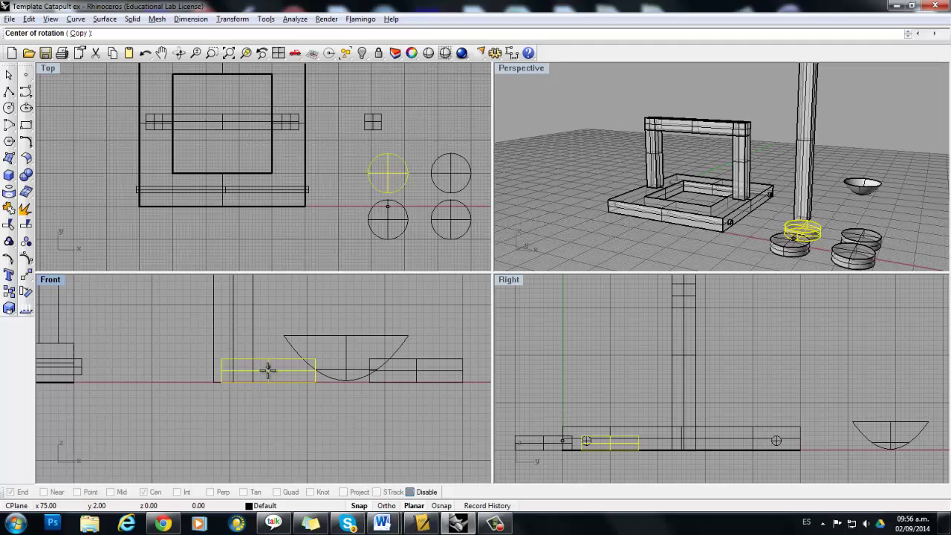
{"action": "left_click", "coordinate": [221, 381]}
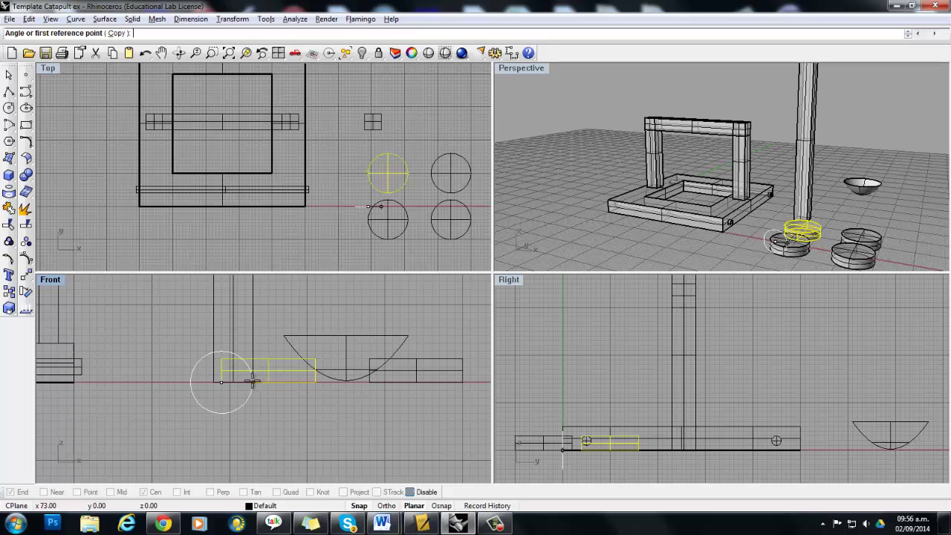
{"action": "left_click", "coordinate": [323, 382]}
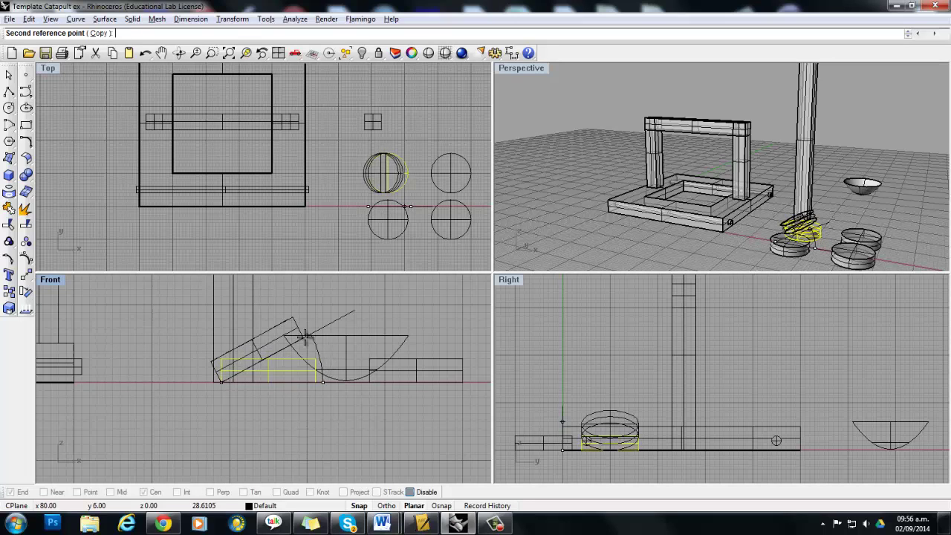
{"action": "left_click", "coordinate": [221, 327]}
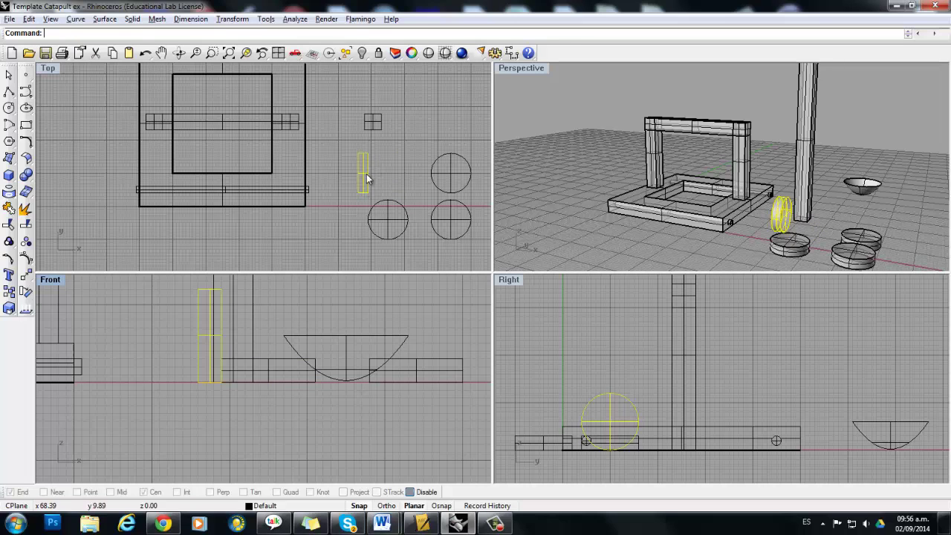
Step: In the maximized Right view, move the upright wheel onto the front axle and deselect it
{"action": "double_click", "coordinate": [508, 280]}
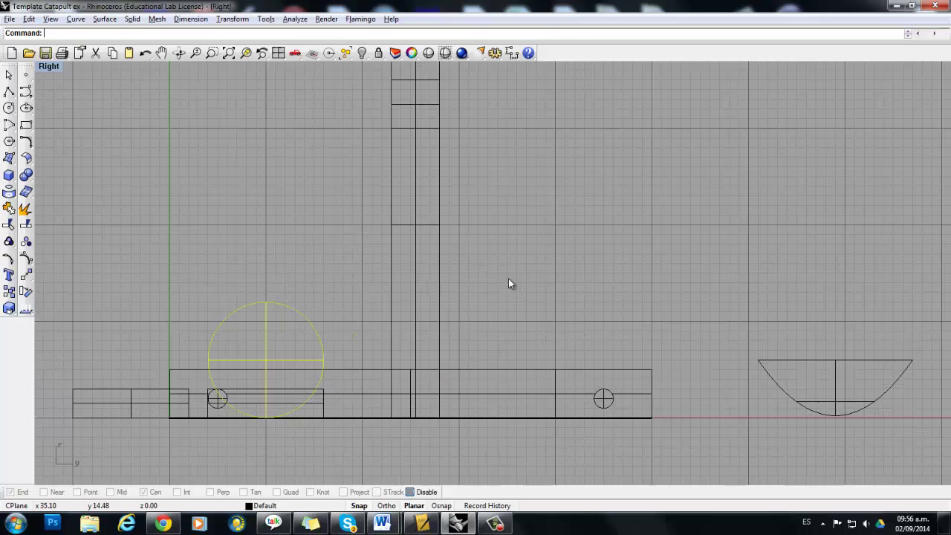
{"action": "right_click_drag", "start_coordinate": [349, 268], "coordinate": [462, 209]}
{"action": "left_click_drag", "start_coordinate": [379, 288], "coordinate": [330, 338]}
{"action": "key", "text": "Escape"}
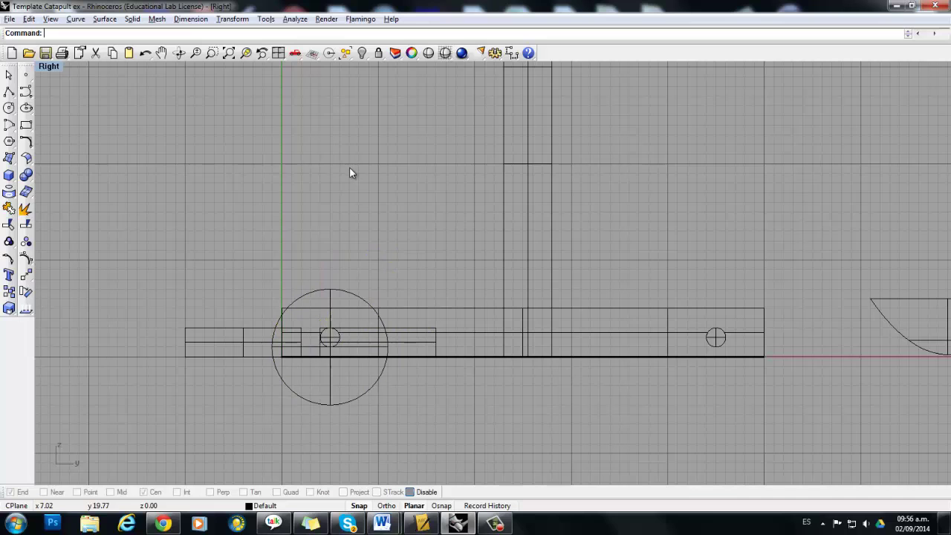
Step: In the Top view, move the upright wheel onto the right end of the front axle, against the frame's side, and deselect it
{"action": "double_click", "coordinate": [54, 67]}
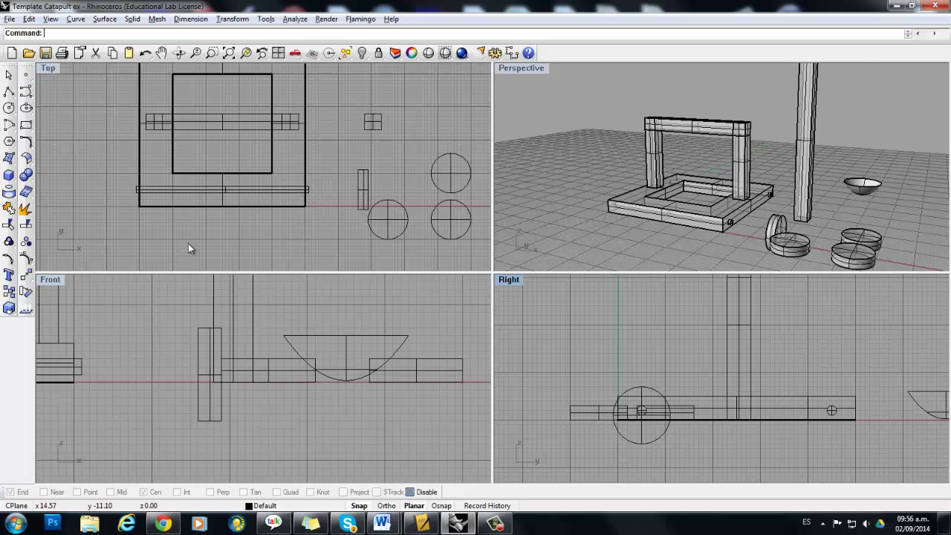
{"action": "right_click_drag", "start_coordinate": [187, 243], "coordinate": [213, 266]}
{"action": "right_click_drag", "start_coordinate": [157, 159], "coordinate": [157, 170]}
{"action": "right_click_drag", "start_coordinate": [740, 238], "coordinate": [714, 235]}
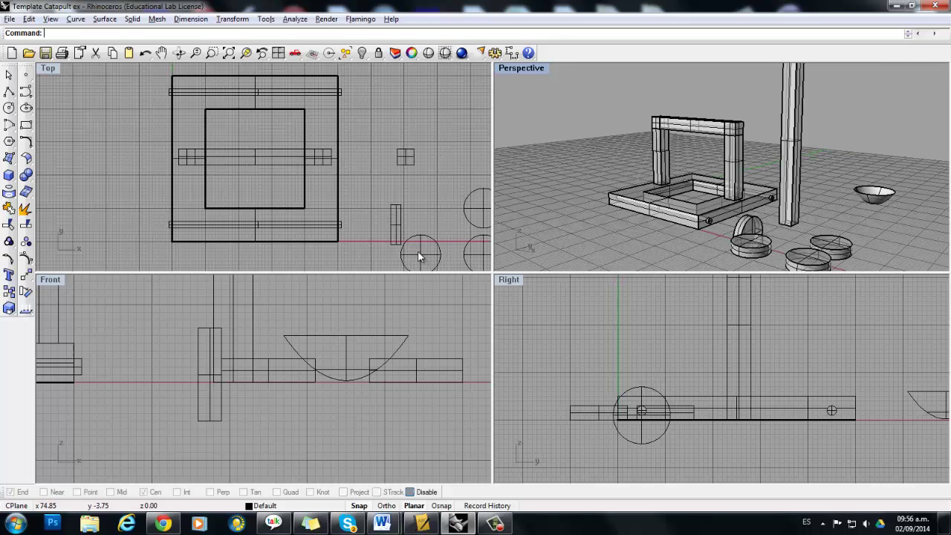
{"action": "left_click_drag", "start_coordinate": [396, 224], "coordinate": [344, 225]}
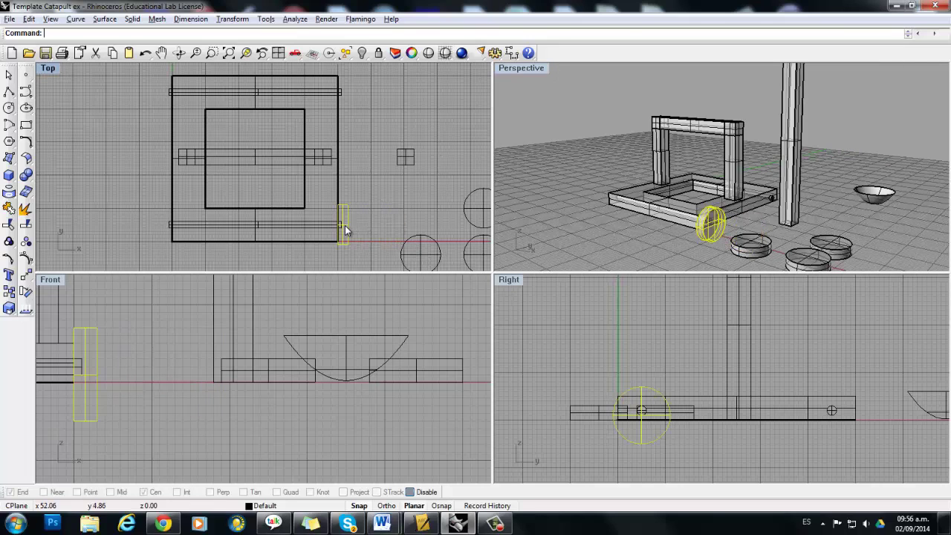
{"action": "left_click", "coordinate": [594, 202]}
{"action": "right_click_drag", "start_coordinate": [663, 234], "coordinate": [613, 278]}
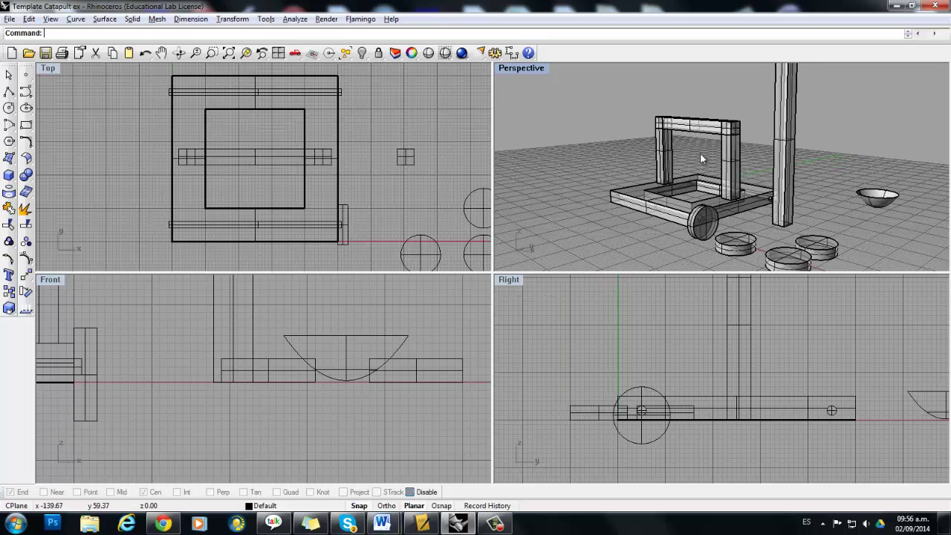
{"action": "mouse_move", "coordinate": [455, 194]}
{"action": "right_mouse_down"}
{"action": "mouse_move", "coordinate": [412, 191]}
{"action": "mouse_move", "coordinate": [446, 198]}
{"action": "right_mouse_up"}
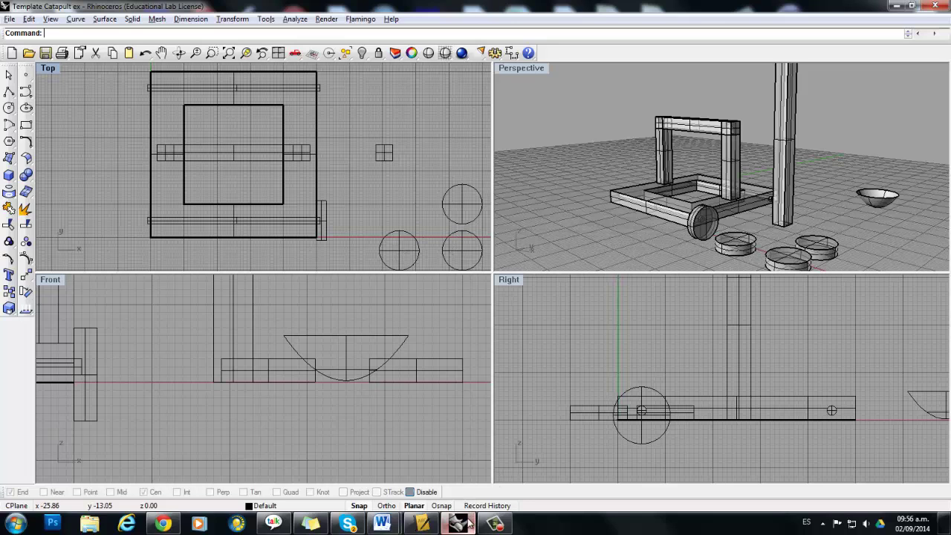
{"action": "left_click", "coordinate": [503, 526]}
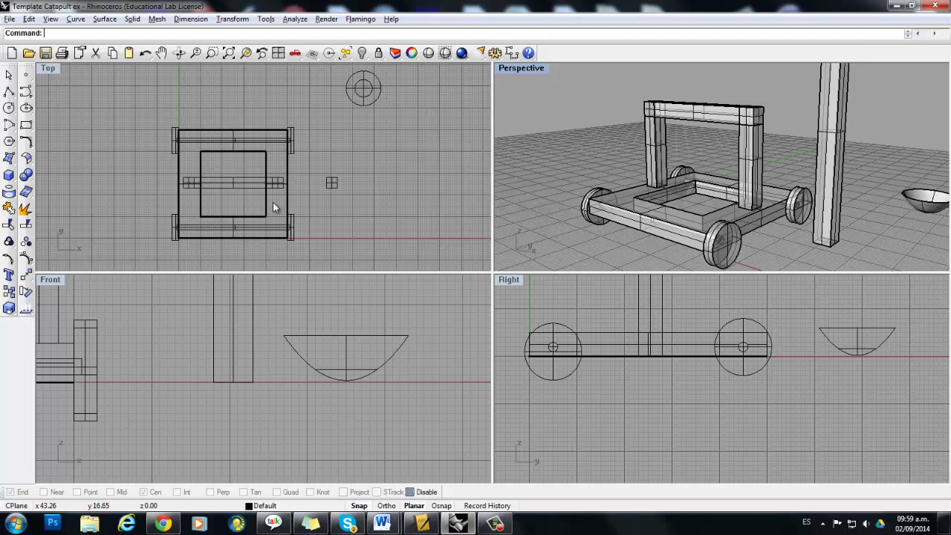
{"action": "right_click_drag", "start_coordinate": [718, 214], "coordinate": [759, 210]}
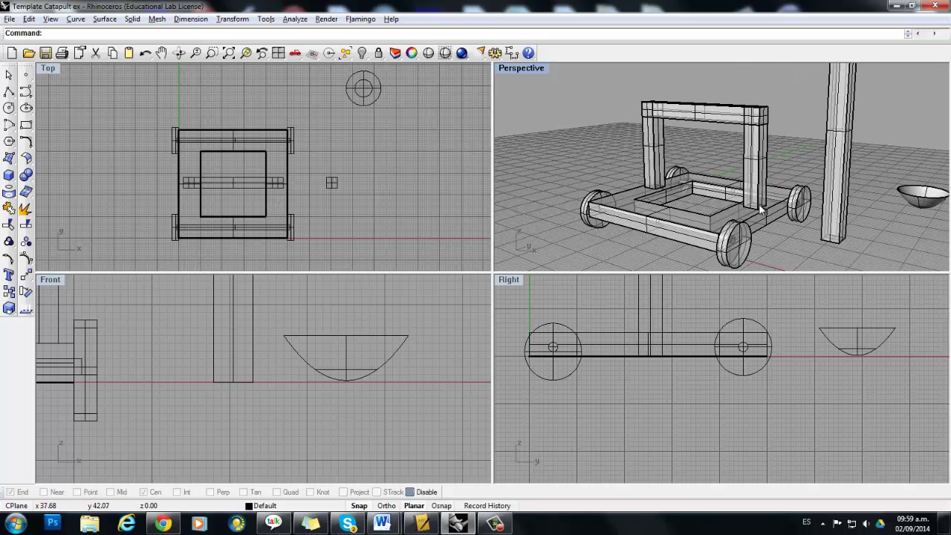
{"action": "left_click", "coordinate": [337, 181]}
{"action": "right_click_drag", "start_coordinate": [670, 174], "coordinate": [650, 186]}
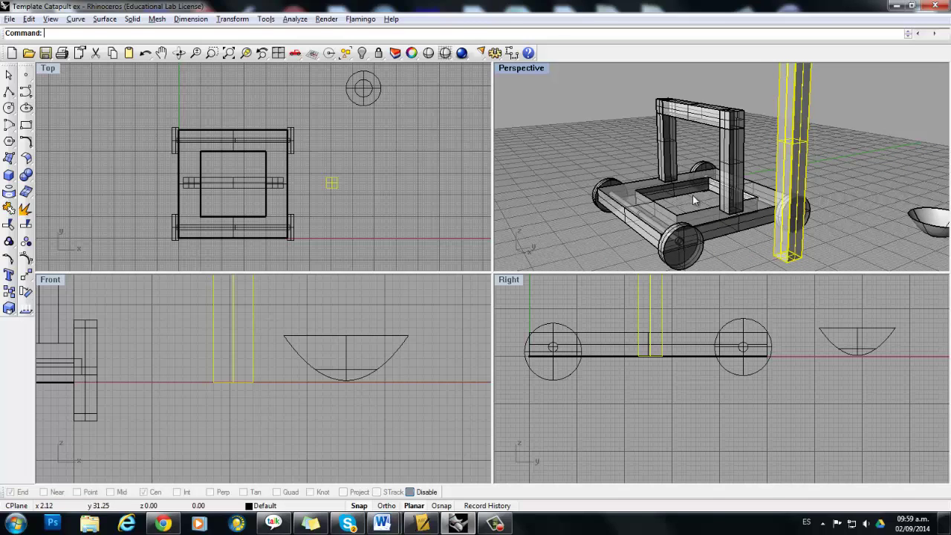
{"action": "right_click_drag", "start_coordinate": [704, 215], "coordinate": [796, 225]}
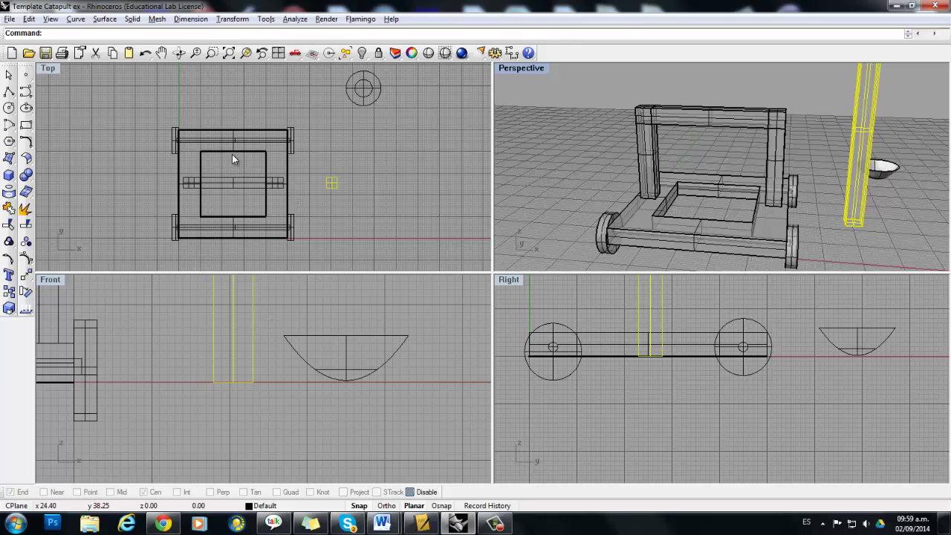
{"action": "scroll", "coordinate": [244, 146], "scroll_direction": "up", "scroll_amount": 5}
{"action": "left_click", "coordinate": [252, 168]}
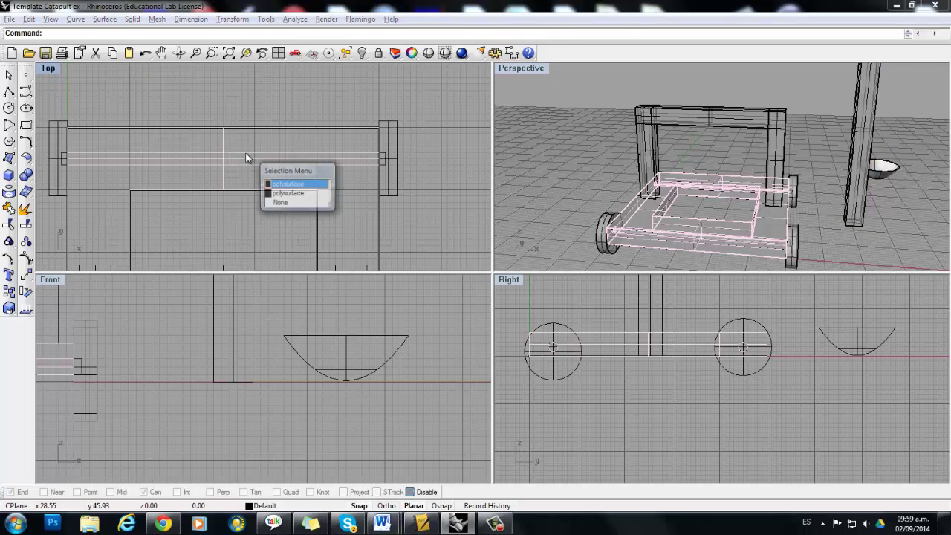
{"action": "key", "text": "Escape"}
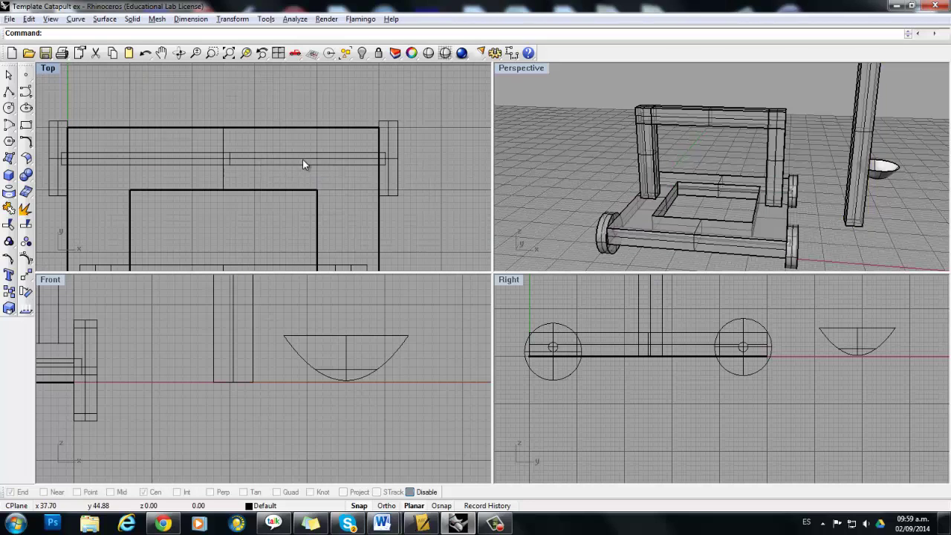
Step: Copy the axle farthest from the X axis to the frame's midline beneath the posts in the Top view and deselect the copy
{"action": "left_click", "coordinate": [303, 158]}
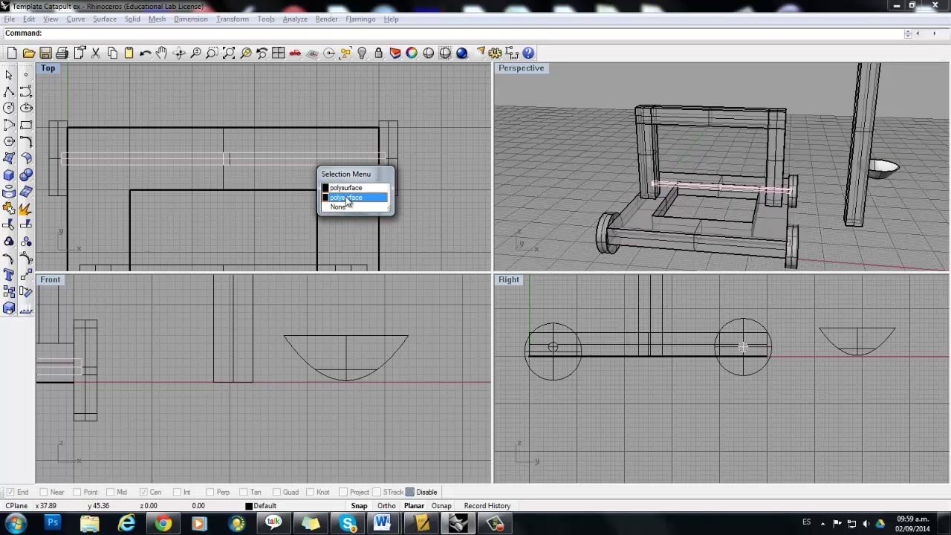
{"action": "left_click", "coordinate": [348, 197]}
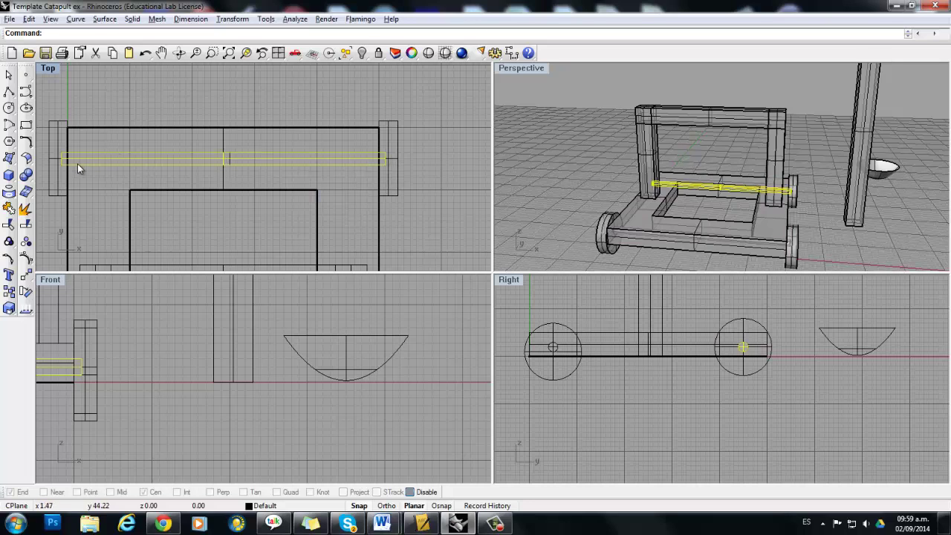
{"action": "right_click_drag", "start_coordinate": [206, 205], "coordinate": [272, 130]}
{"action": "scroll", "coordinate": [292, 159], "scroll_direction": "down", "scroll_amount": 2}
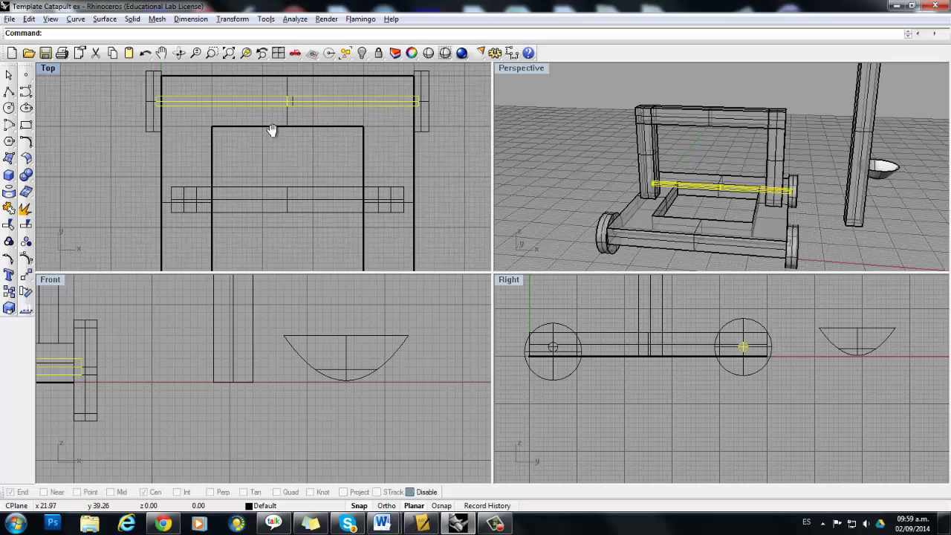
{"action": "left_click_drag", "start_coordinate": [274, 100], "coordinate": [276, 201]}
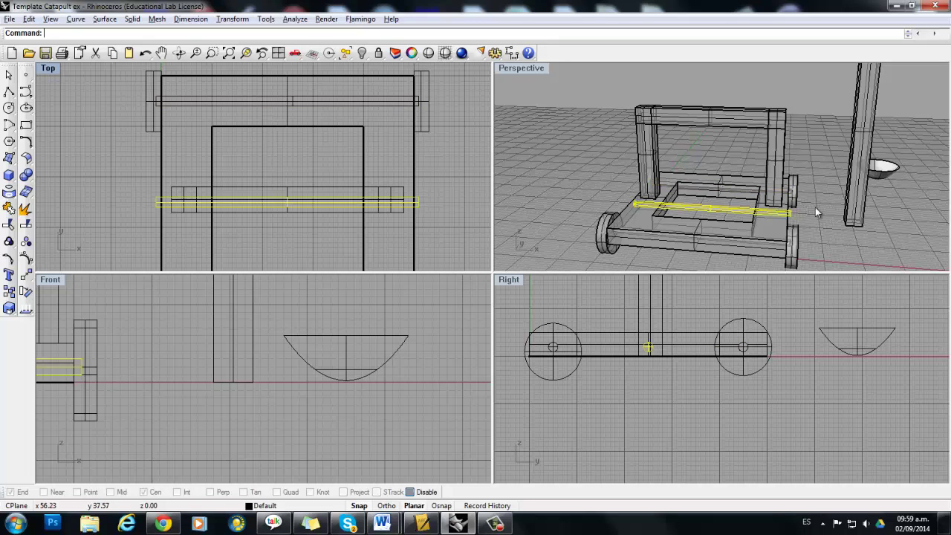
{"action": "right_click_drag", "start_coordinate": [851, 223], "coordinate": [795, 213]}
{"action": "key", "text": "Escape"}
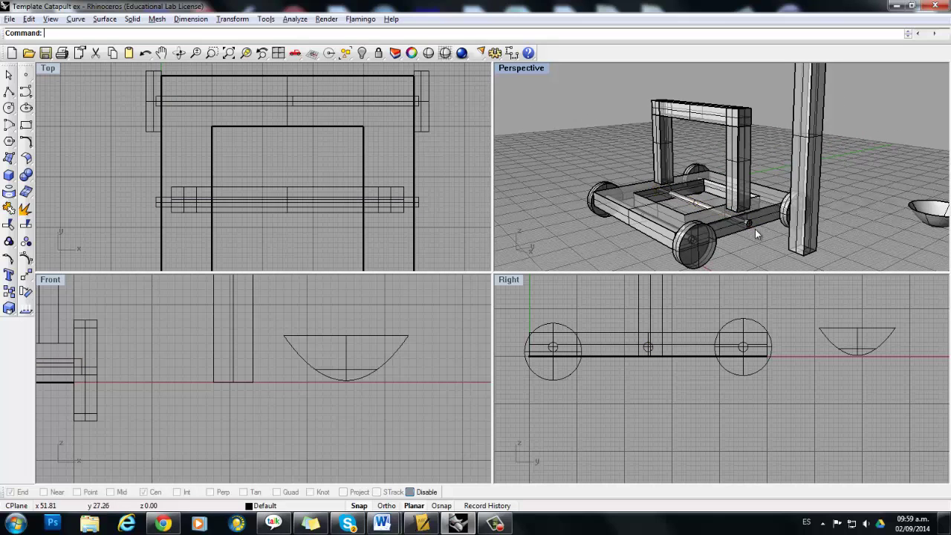
Step: Shorten the middle axle with Scale 1D about its centre so both ends stop just inside the posts' outer faces
{"action": "scroll", "coordinate": [754, 229], "scroll_direction": "up", "scroll_amount": 5}
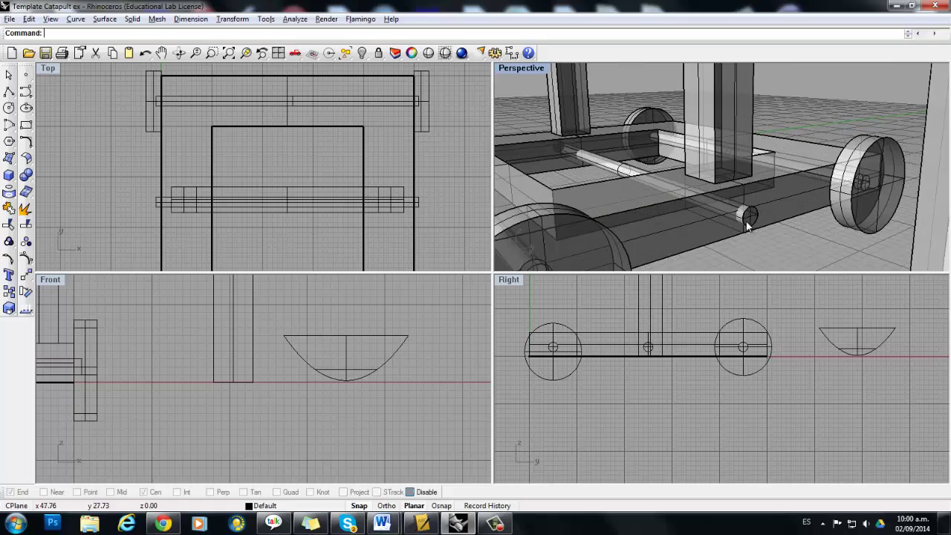
{"action": "scroll", "coordinate": [719, 213], "scroll_direction": "up", "scroll_amount": 6}
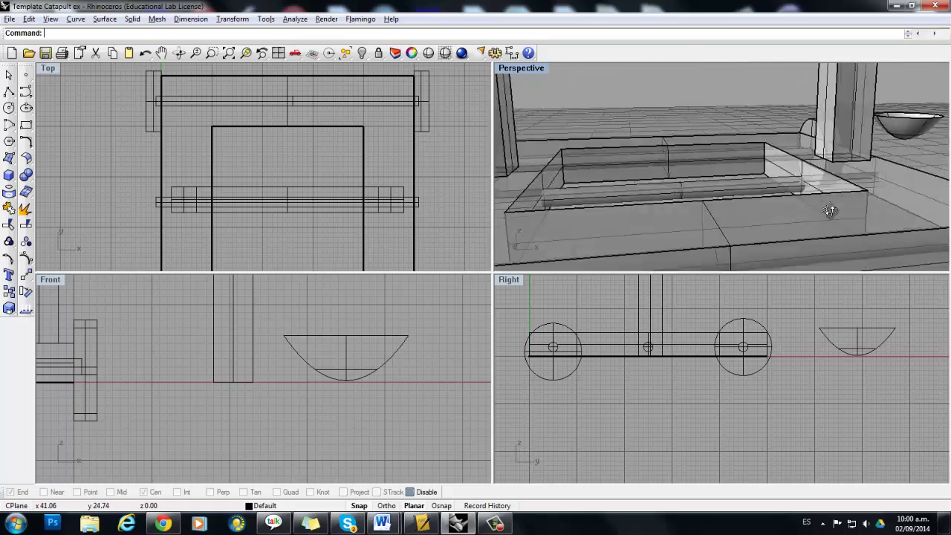
{"action": "scroll", "coordinate": [773, 200], "scroll_direction": "down", "scroll_amount": 5}
{"action": "right_click_drag", "start_coordinate": [706, 207], "coordinate": [735, 225]}
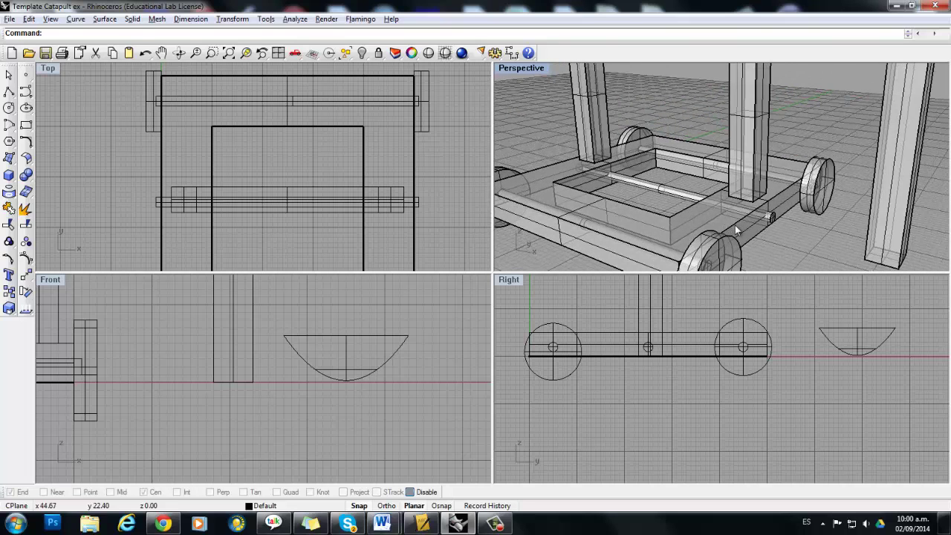
{"action": "left_click", "coordinate": [661, 187]}
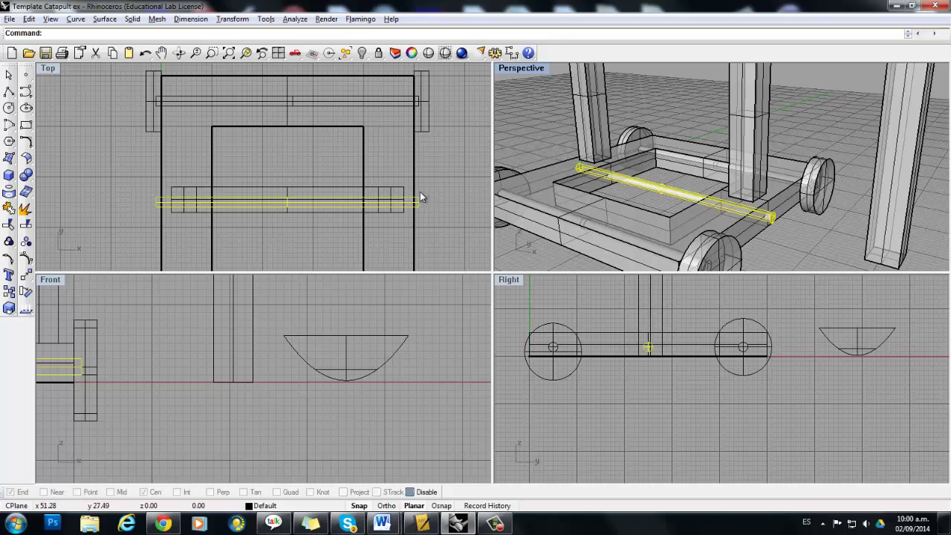
{"action": "left_click", "coordinate": [10, 307]}
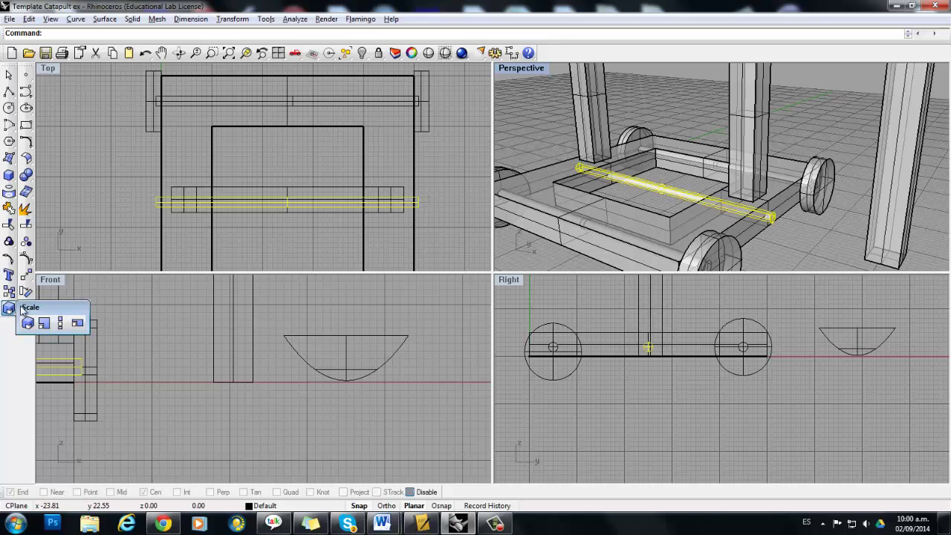
{"action": "left_click", "coordinate": [61, 324]}
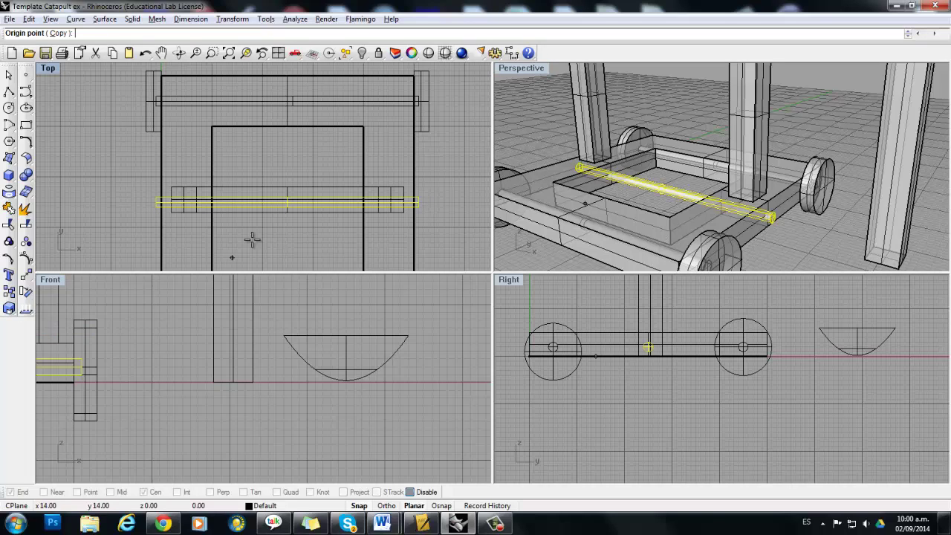
{"action": "left_click", "coordinate": [286, 202]}
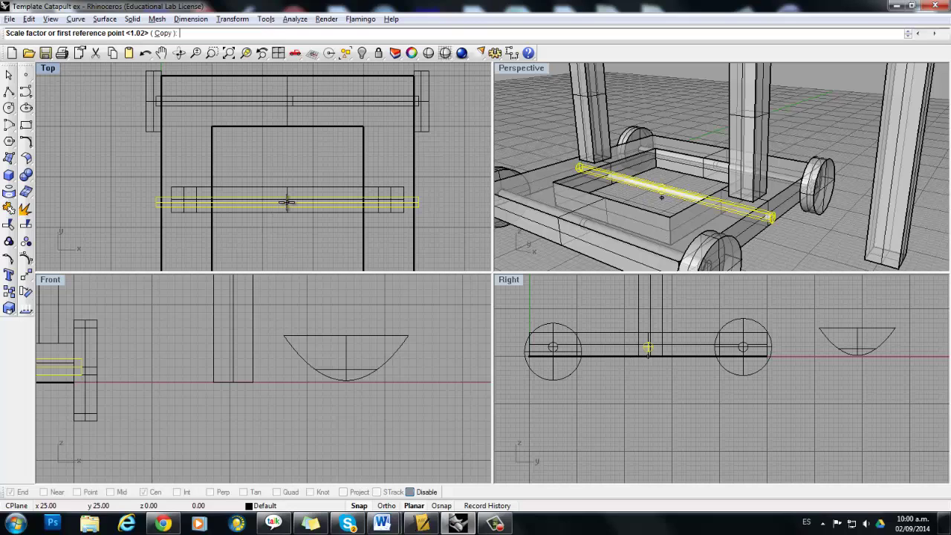
{"action": "left_click", "coordinate": [424, 201]}
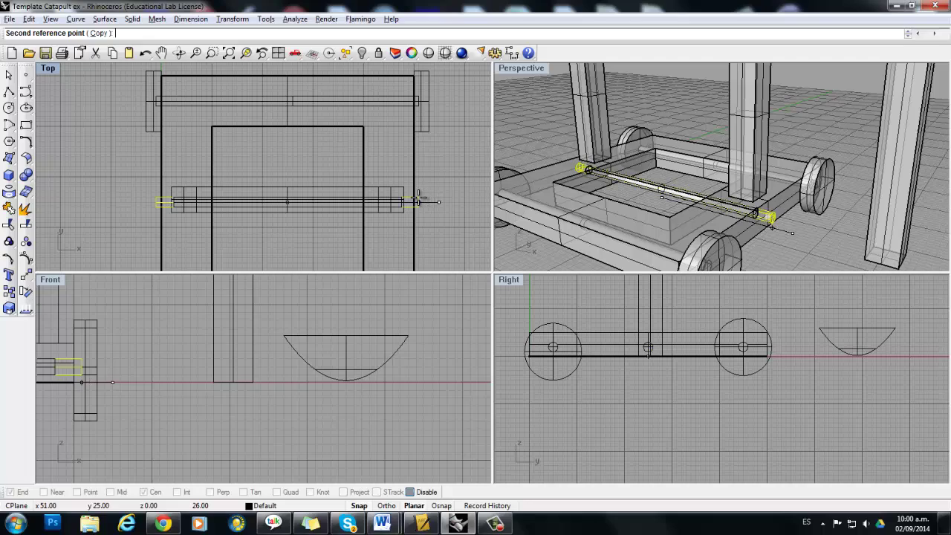
{"action": "left_click", "coordinate": [419, 199]}
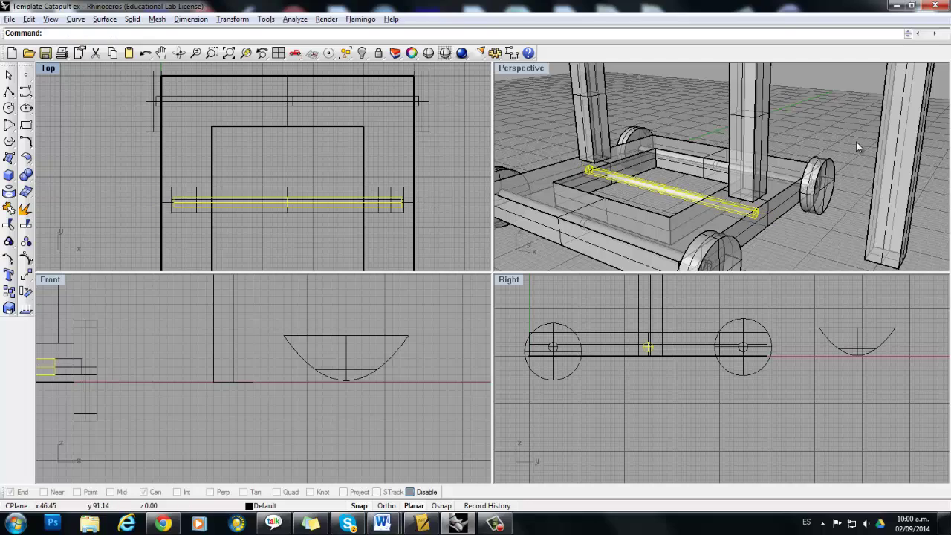
{"action": "key", "text": "Escape"}
{"action": "right_click_drag", "start_coordinate": [823, 204], "coordinate": [799, 191]}
{"action": "scroll", "coordinate": [799, 192], "scroll_direction": "down", "scroll_amount": 5}
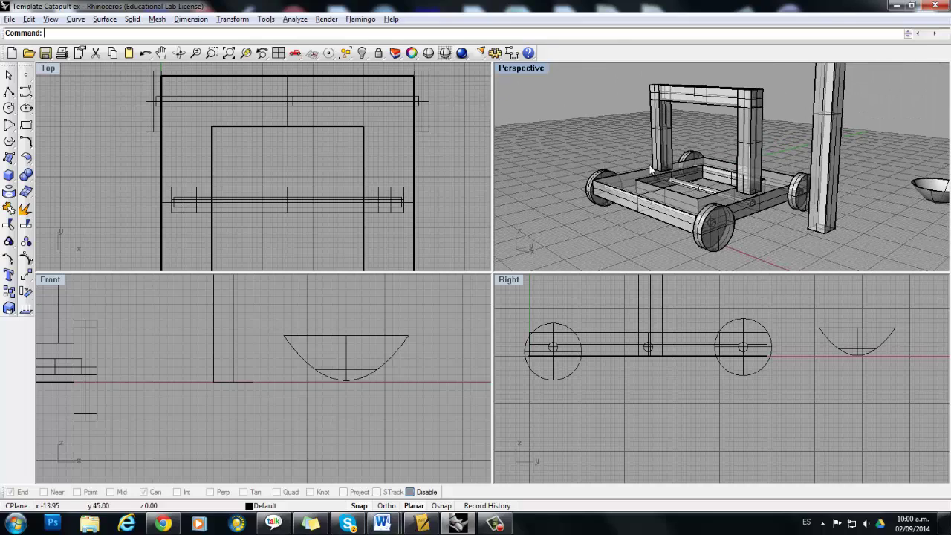
Step: In the Top view, move the loose upright throwing arm to the frame's centre over the middle axle and deselect it
{"action": "scroll", "coordinate": [438, 208], "scroll_direction": "down", "scroll_amount": 3}
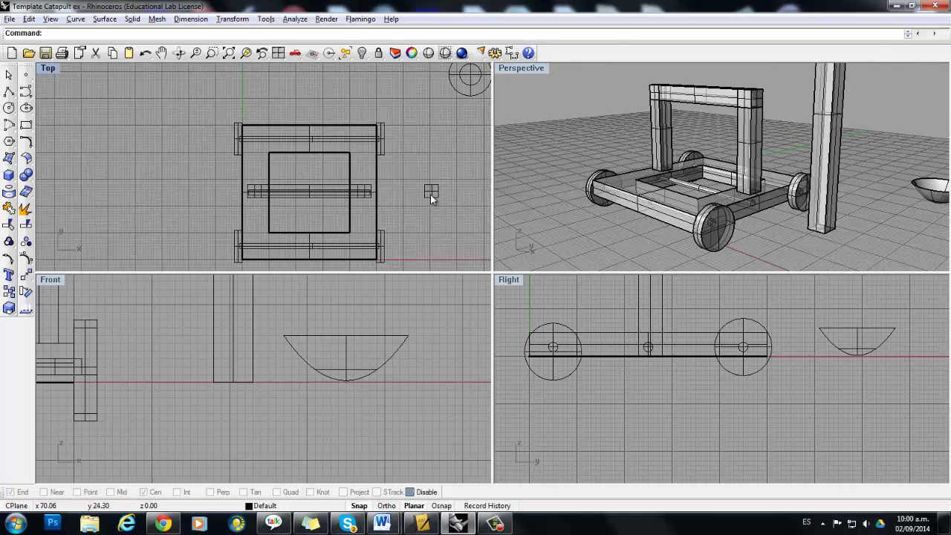
{"action": "left_click_drag", "start_coordinate": [430, 191], "coordinate": [310, 191]}
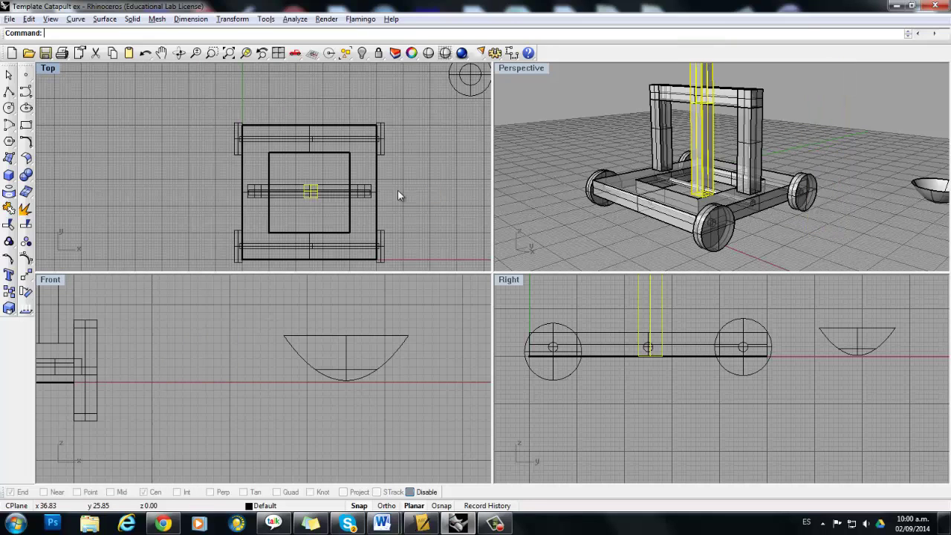
{"action": "scroll", "coordinate": [753, 210], "scroll_direction": "up", "scroll_amount": 5}
{"action": "key", "text": "Escape"}
Step: In the Right view, shift the upright arm about 1 unit in the negative y direction, away from the bowl, and deselect it
{"action": "right_click_drag", "start_coordinate": [711, 189], "coordinate": [658, 382]}
{"action": "scroll", "coordinate": [685, 276], "scroll_direction": "down", "scroll_amount": 2}
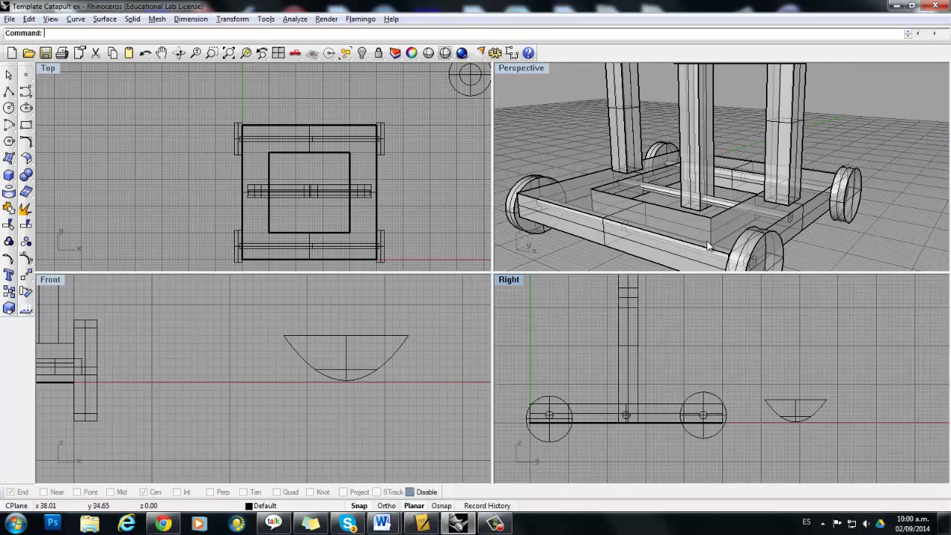
{"action": "left_click", "coordinate": [711, 143]}
{"action": "scroll", "coordinate": [662, 376], "scroll_direction": "up", "scroll_amount": 5}
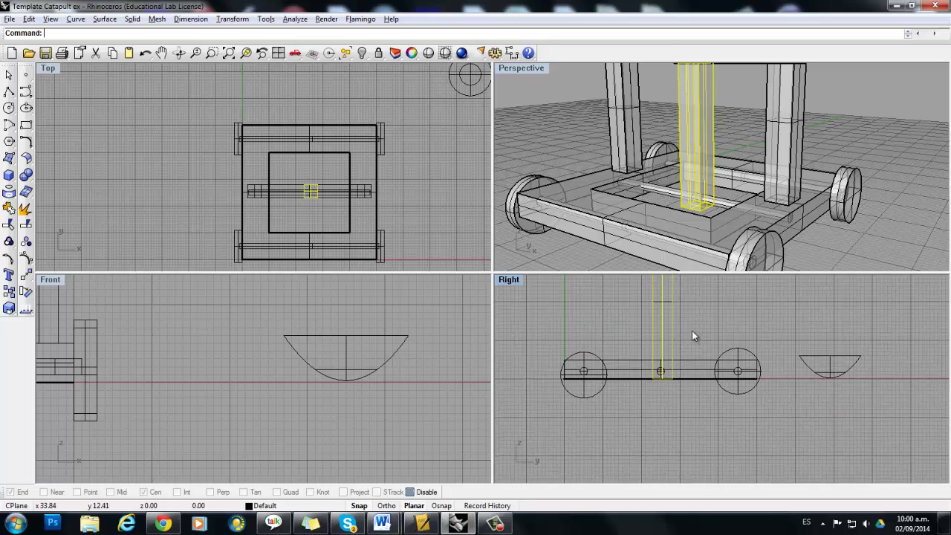
{"action": "left_click_drag", "start_coordinate": [670, 346], "coordinate": [667, 342]}
{"action": "left_click", "coordinate": [702, 324]}
Step: Examine how the upright arm sits against the crossbeam, posts and middle axle in the Perspective and Right views
{"action": "mouse_move", "coordinate": [852, 151]}
{"action": "right_mouse_down"}
{"action": "mouse_move", "coordinate": [572, 147]}
{"action": "mouse_move", "coordinate": [633, 189]}
{"action": "mouse_move", "coordinate": [870, 123]}
{"action": "mouse_move", "coordinate": [504, 82]}
{"action": "mouse_move", "coordinate": [580, 142]}
{"action": "mouse_move", "coordinate": [854, 144]}
{"action": "right_mouse_up"}
{"action": "right_click_drag", "start_coordinate": [696, 190], "coordinate": [713, 147]}
{"action": "scroll", "coordinate": [693, 197], "scroll_direction": "down", "scroll_amount": 2}
{"action": "scroll", "coordinate": [728, 173], "scroll_direction": "down", "scroll_amount": 5}
{"action": "scroll", "coordinate": [709, 145], "scroll_direction": "up", "scroll_amount": 5}
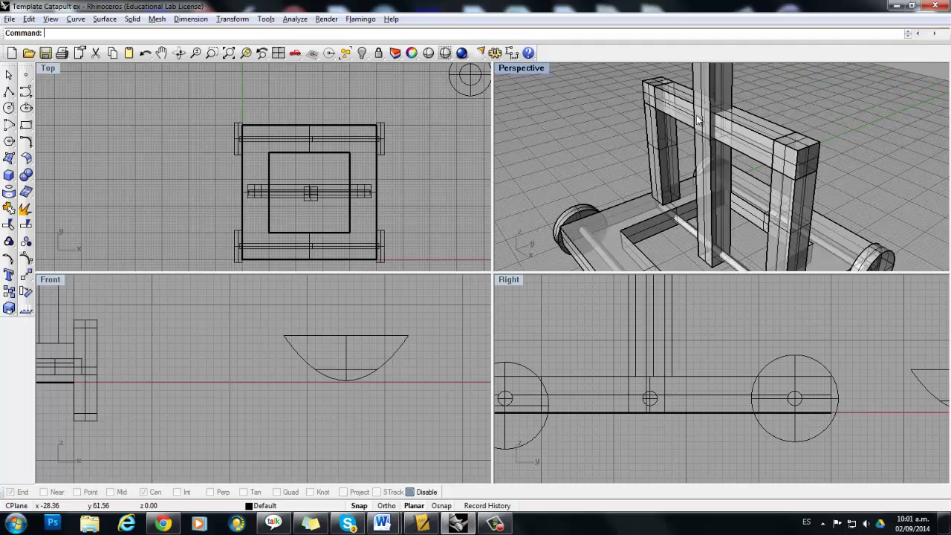
{"action": "scroll", "coordinate": [623, 366], "scroll_direction": "down", "scroll_amount": 4}
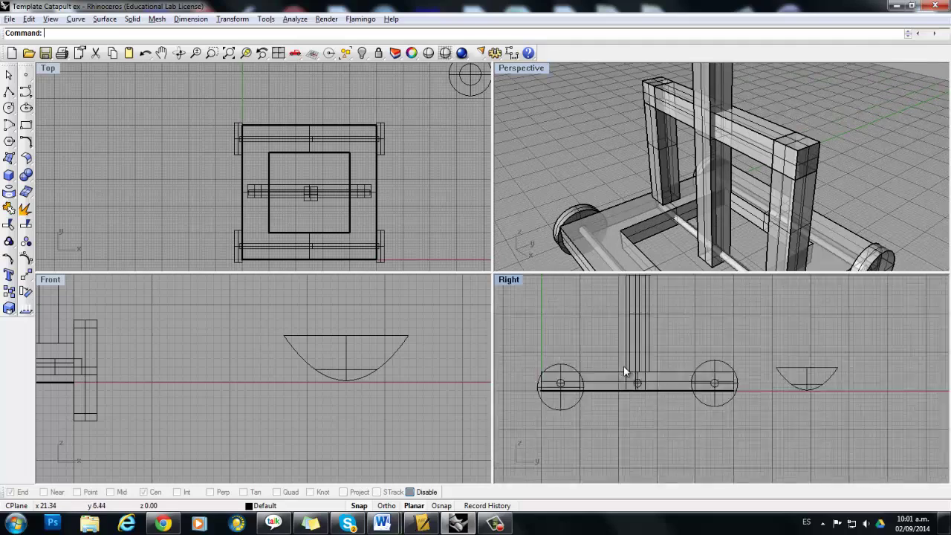
{"action": "scroll", "coordinate": [586, 366], "scroll_direction": "up", "scroll_amount": 3}
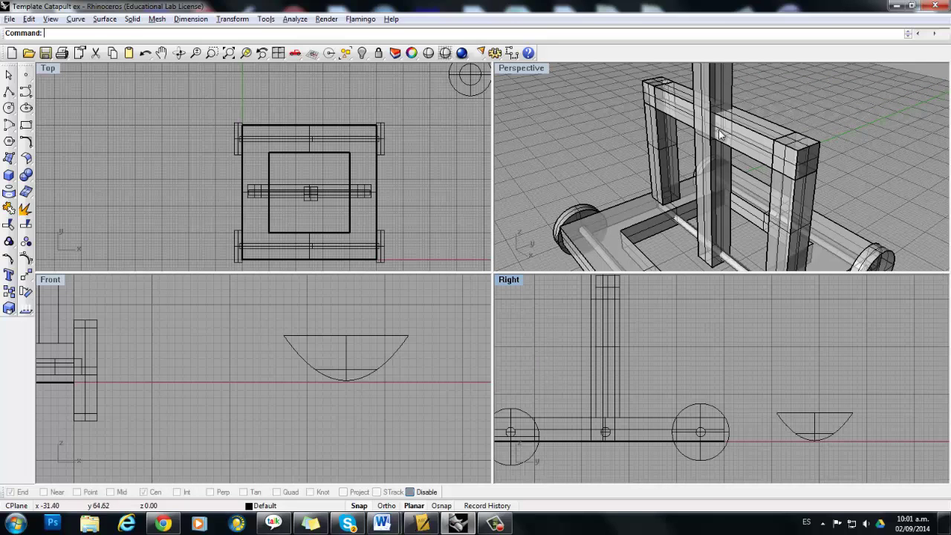
Step: Select the upright throwing arm and maximize the Right view with the whole arm and base frame in sight
{"action": "left_click", "coordinate": [711, 182]}
{"action": "left_click", "coordinate": [712, 151]}
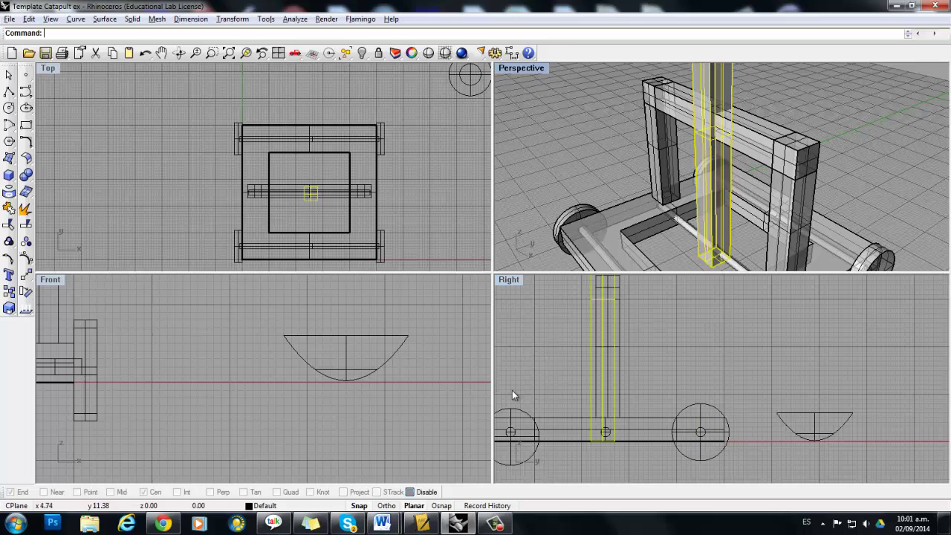
{"action": "right_click_drag", "start_coordinate": [690, 354], "coordinate": [777, 378]}
{"action": "double_click", "coordinate": [509, 280]}
{"action": "scroll", "coordinate": [513, 285], "scroll_direction": "down", "scroll_amount": 2}
{"action": "right_click_drag", "start_coordinate": [515, 287], "coordinate": [515, 332]}
{"action": "scroll", "coordinate": [511, 329], "scroll_direction": "down", "scroll_amount": 2}
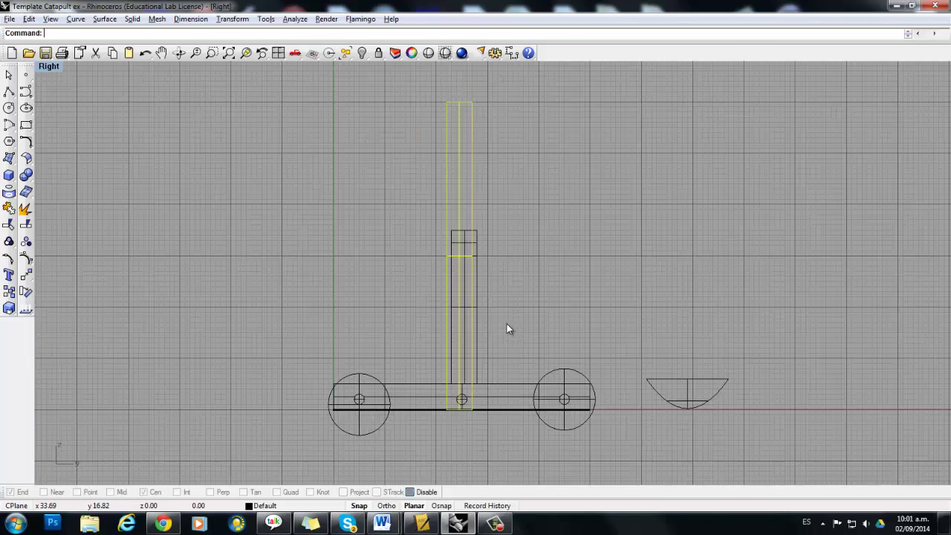
{"action": "scroll", "coordinate": [489, 319], "scroll_direction": "up", "scroll_amount": 2}
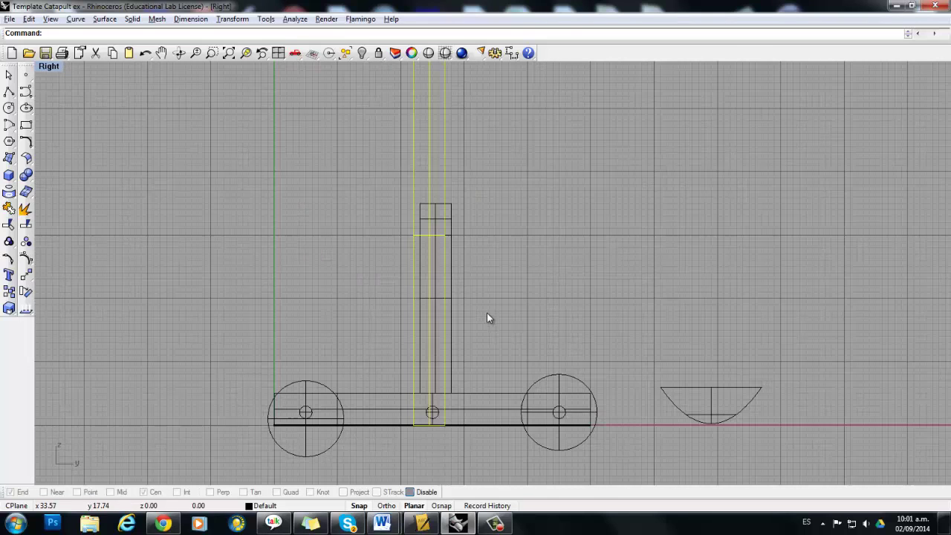
{"action": "left_click", "coordinate": [26, 291]}
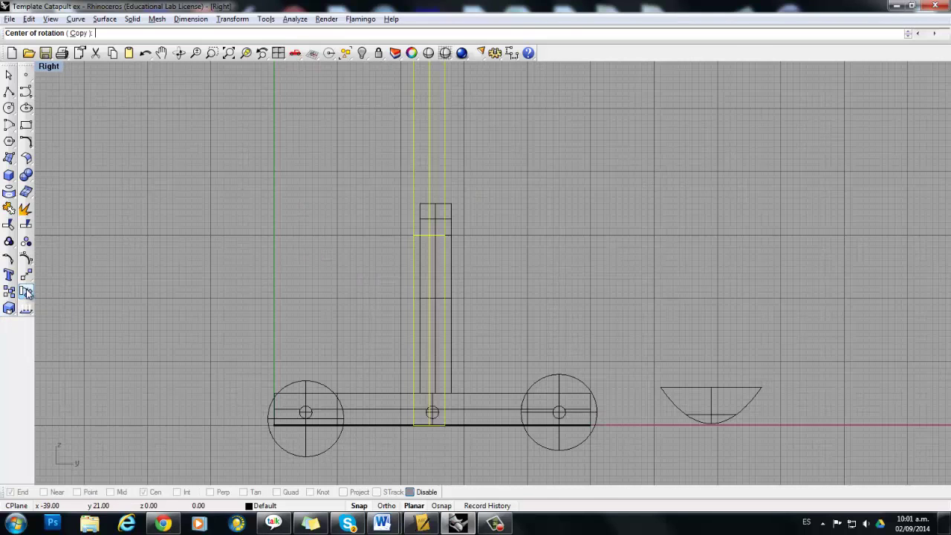
{"action": "left_click", "coordinate": [432, 424]}
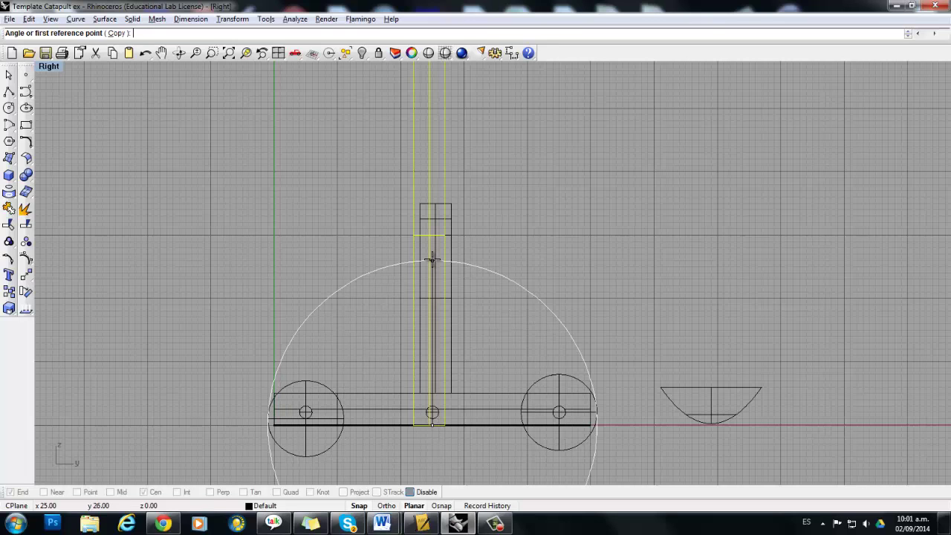
{"action": "key", "text": "Escape"}
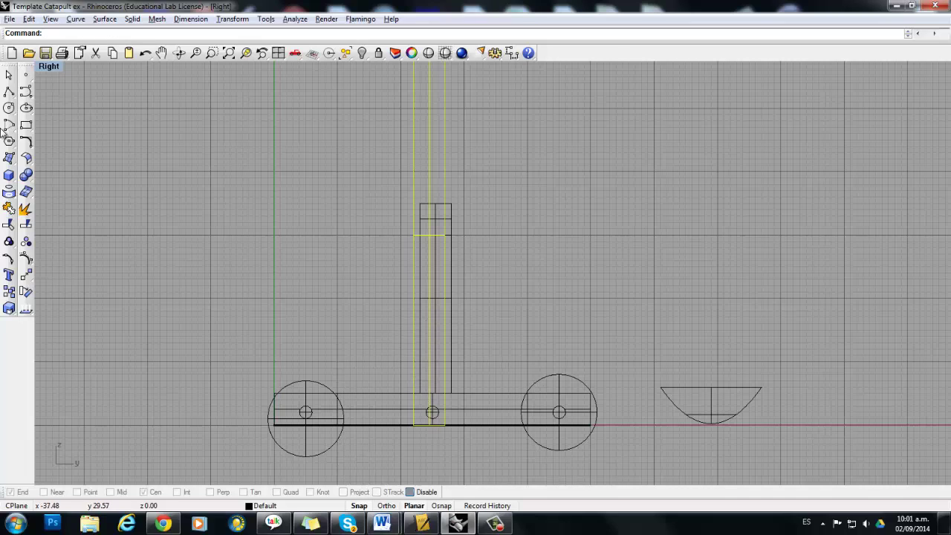
Step: Rotate the throwing arm by 296.565° around the middle axle's centre so it leans from vertical toward the bowl
{"action": "left_click", "coordinate": [26, 292]}
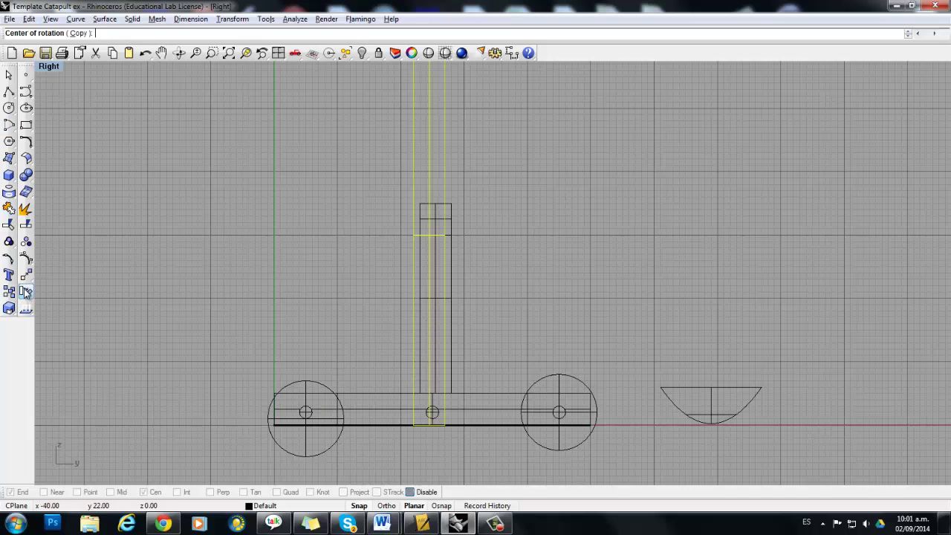
{"action": "scroll", "coordinate": [432, 413], "scroll_direction": "up", "scroll_amount": 8}
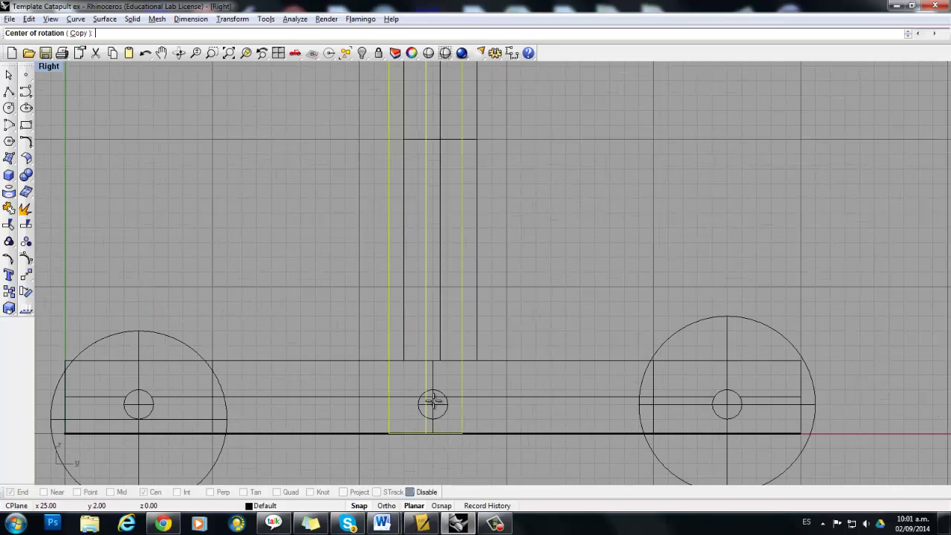
{"action": "left_click", "coordinate": [432, 404]}
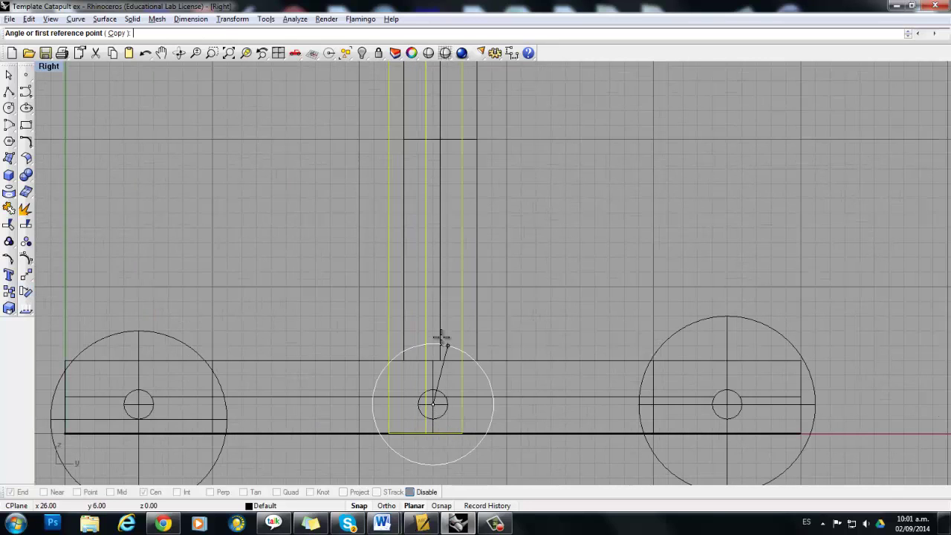
{"action": "left_click", "coordinate": [433, 111]}
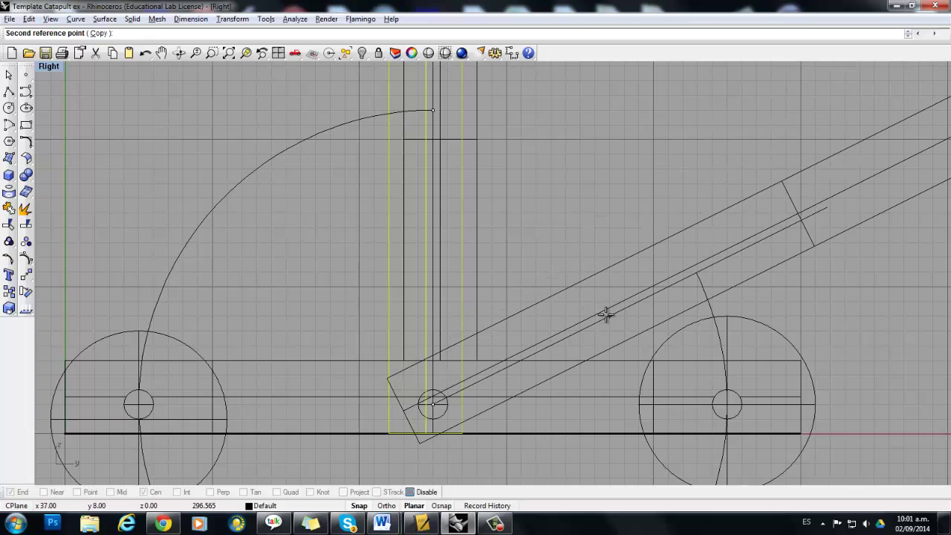
{"action": "left_click", "coordinate": [606, 314]}
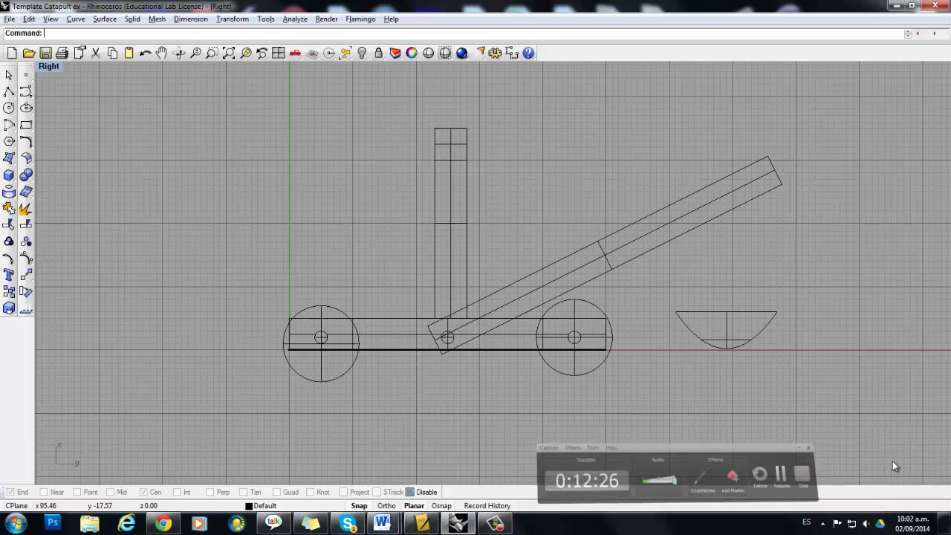
Step: Restore the four-view layout and inspect the tilted arm between the posts in the Perspective view
{"action": "scroll", "coordinate": [484, 255], "scroll_direction": "down", "scroll_amount": 2}
{"action": "scroll", "coordinate": [483, 255], "scroll_direction": "up", "scroll_amount": 2}
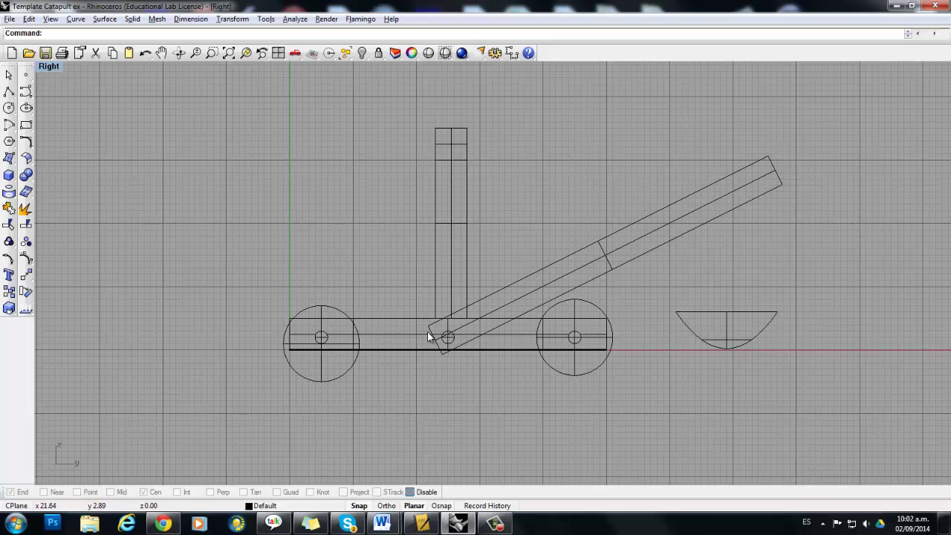
{"action": "double_click", "coordinate": [47, 66]}
{"action": "right_click_drag", "start_coordinate": [688, 196], "coordinate": [655, 99]}
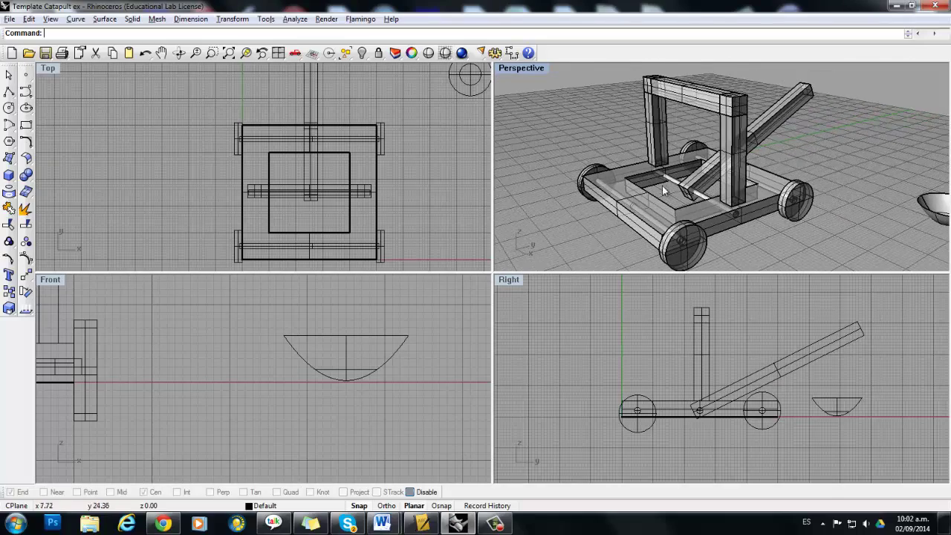
Step: Select the bowl and move it in the maximized Top view over the free end of the throwing arm
{"action": "right_click_drag", "start_coordinate": [895, 228], "coordinate": [832, 236]}
{"action": "left_click", "coordinate": [851, 238]}
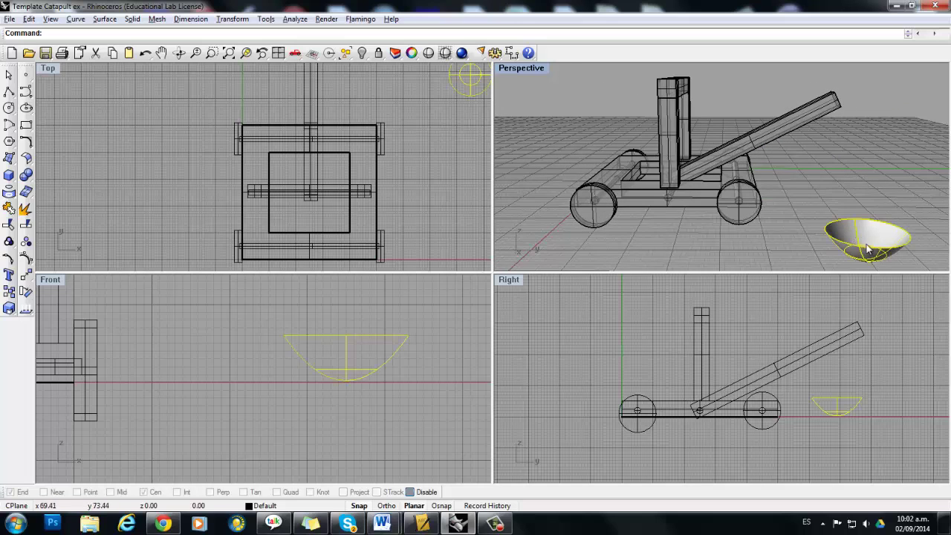
{"action": "scroll", "coordinate": [349, 315], "scroll_direction": "down", "scroll_amount": 2}
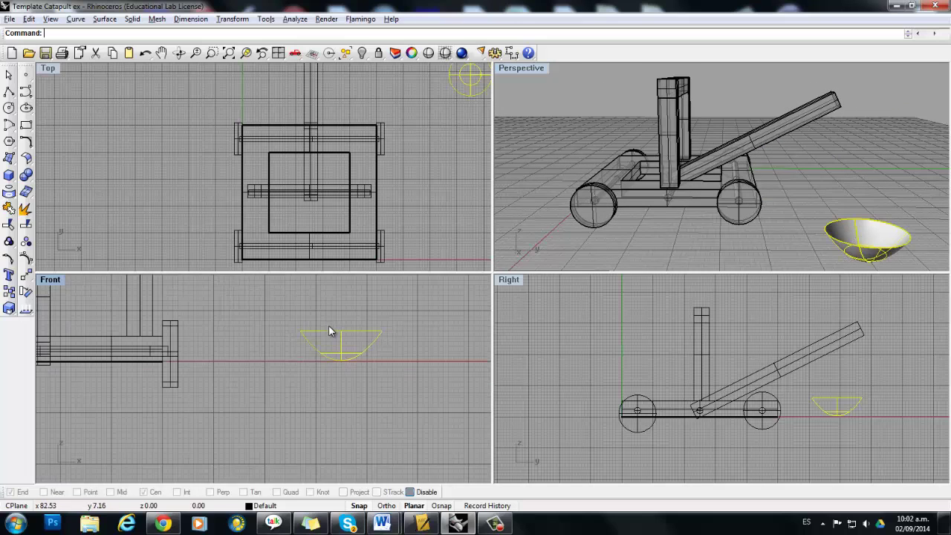
{"action": "scroll", "coordinate": [192, 339], "scroll_direction": "down", "scroll_amount": 2}
{"action": "right_click_drag", "start_coordinate": [257, 384], "coordinate": [384, 386]}
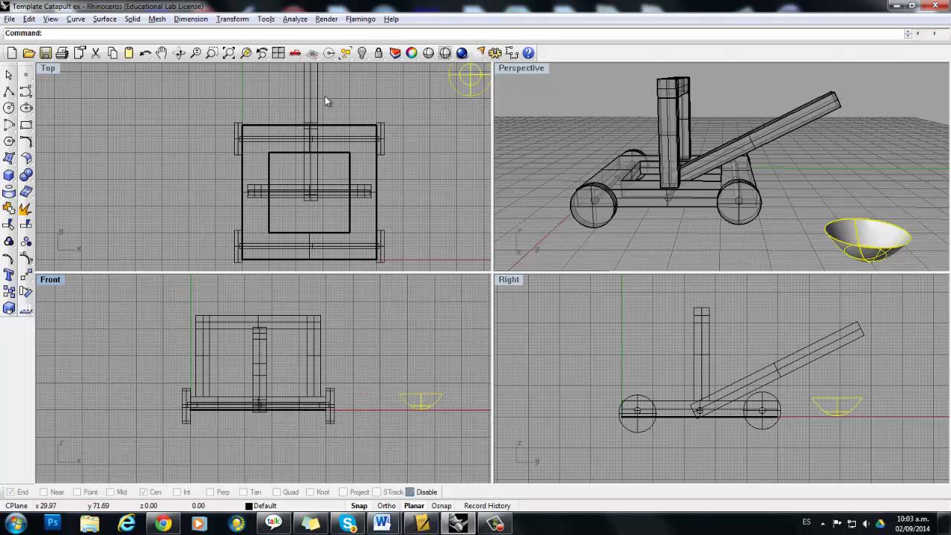
{"action": "left_click_drag", "start_coordinate": [440, 134], "coordinate": [439, 184]}
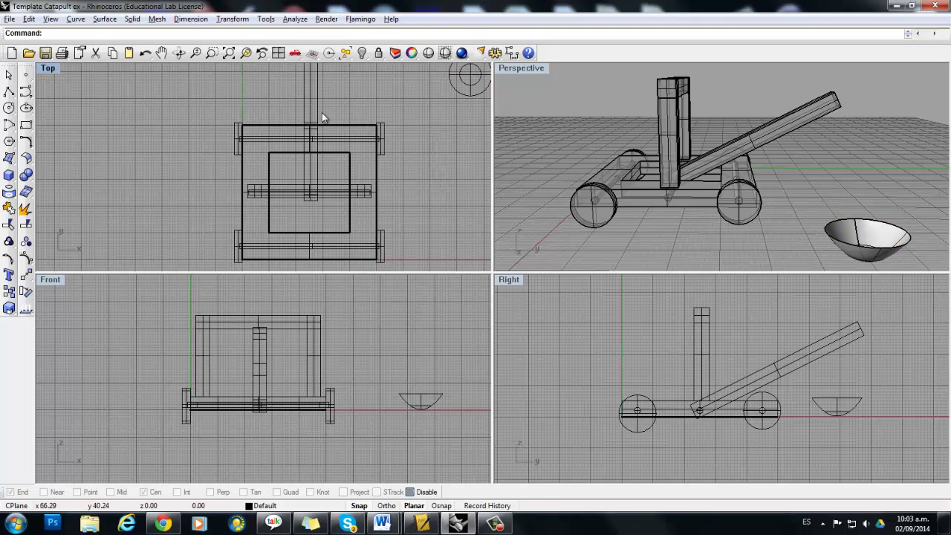
{"action": "double_click", "coordinate": [45, 67]}
{"action": "scroll", "coordinate": [501, 214], "scroll_direction": "down", "scroll_amount": 4}
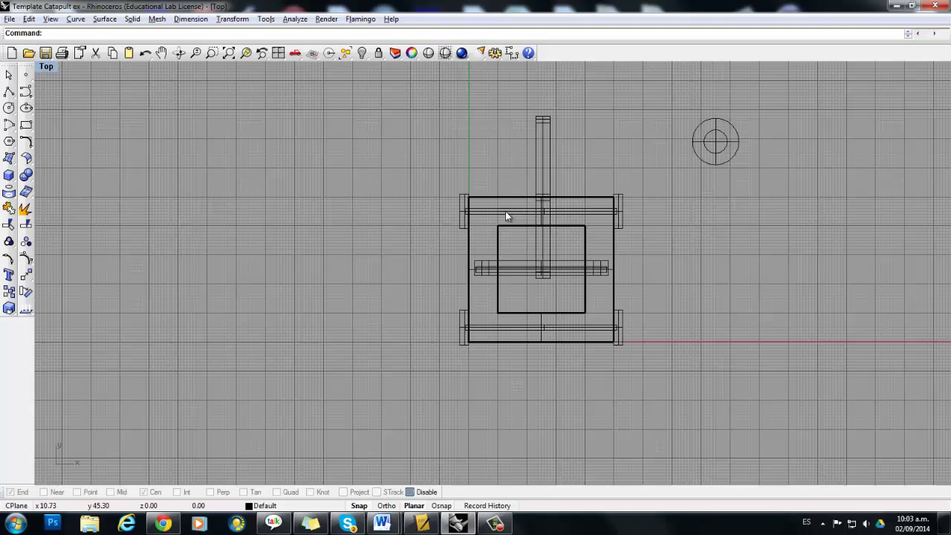
{"action": "scroll", "coordinate": [641, 259], "scroll_direction": "up", "scroll_amount": 2}
{"action": "left_click", "coordinate": [720, 127]}
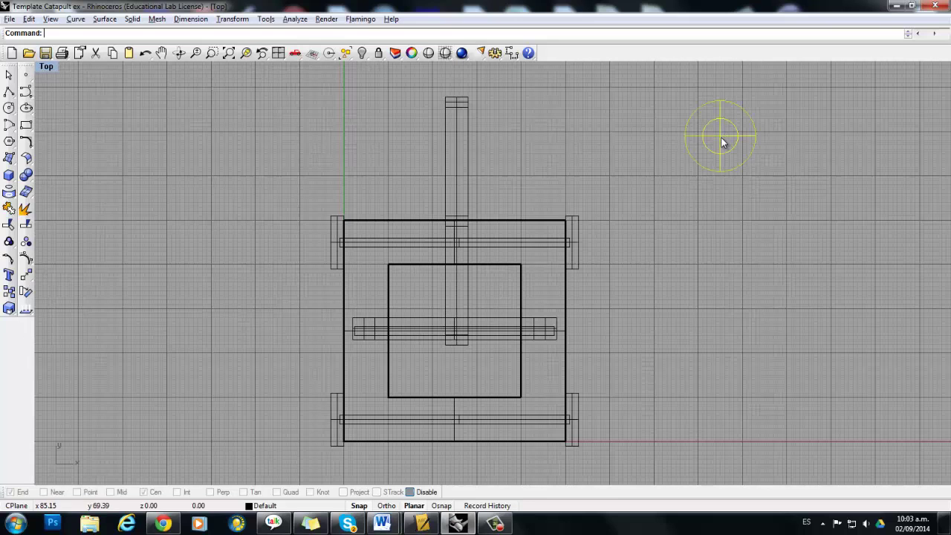
{"action": "left_click_drag", "start_coordinate": [718, 138], "coordinate": [459, 110]}
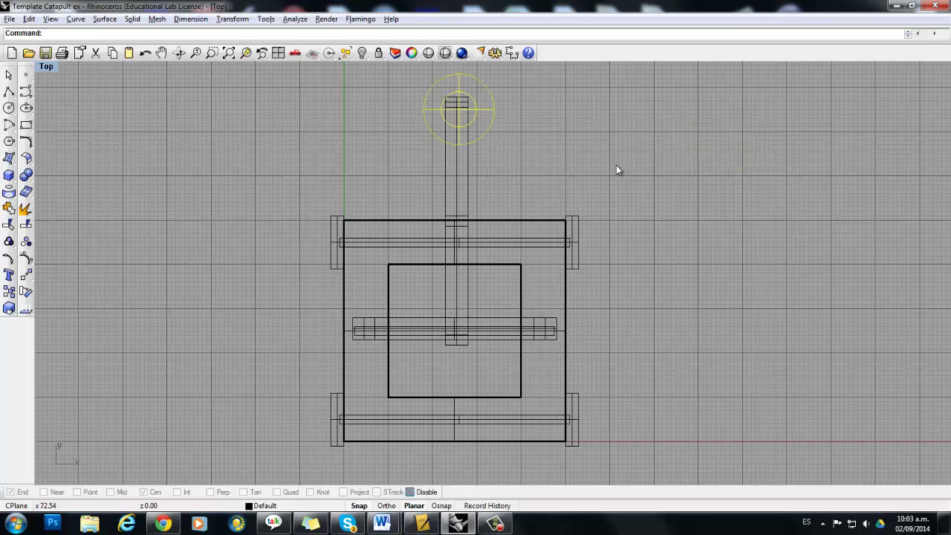
Step: Center the bowl on the throwing arm's centreline with grid snap temporarily off, and restore the four-view layout
{"action": "scroll", "coordinate": [690, 183], "scroll_direction": "up", "scroll_amount": 3}
{"action": "scroll", "coordinate": [685, 189], "scroll_direction": "up", "scroll_amount": 3}
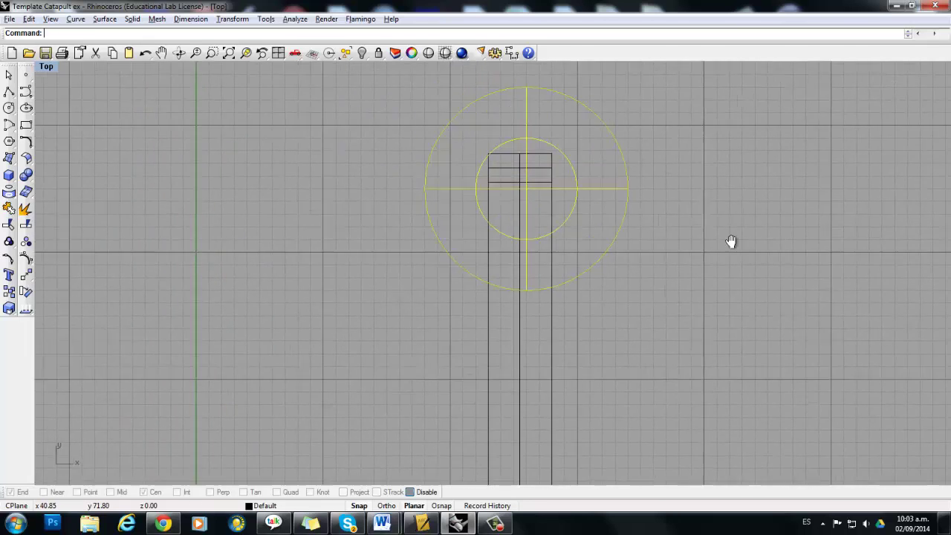
{"action": "scroll", "coordinate": [621, 206], "scroll_direction": "up", "scroll_amount": 2}
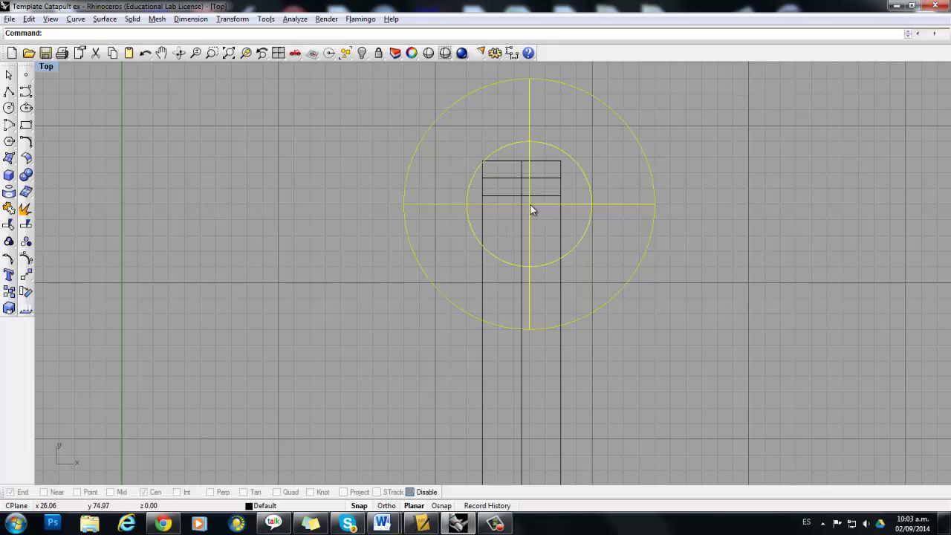
{"action": "left_click", "coordinate": [358, 506]}
{"action": "left_click_drag", "start_coordinate": [534, 203], "coordinate": [529, 201]}
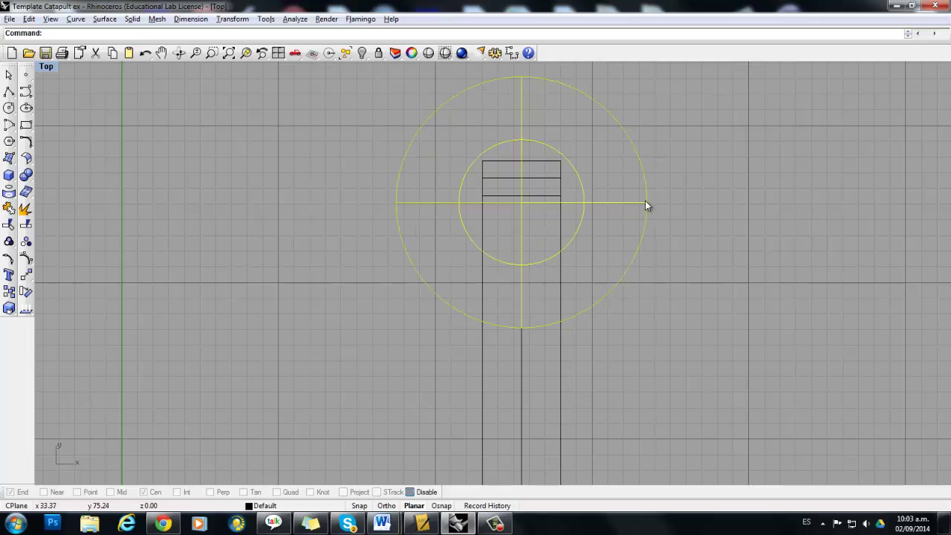
{"action": "left_click", "coordinate": [359, 508]}
{"action": "double_click", "coordinate": [42, 67]}
{"action": "left_click", "coordinate": [421, 177]}
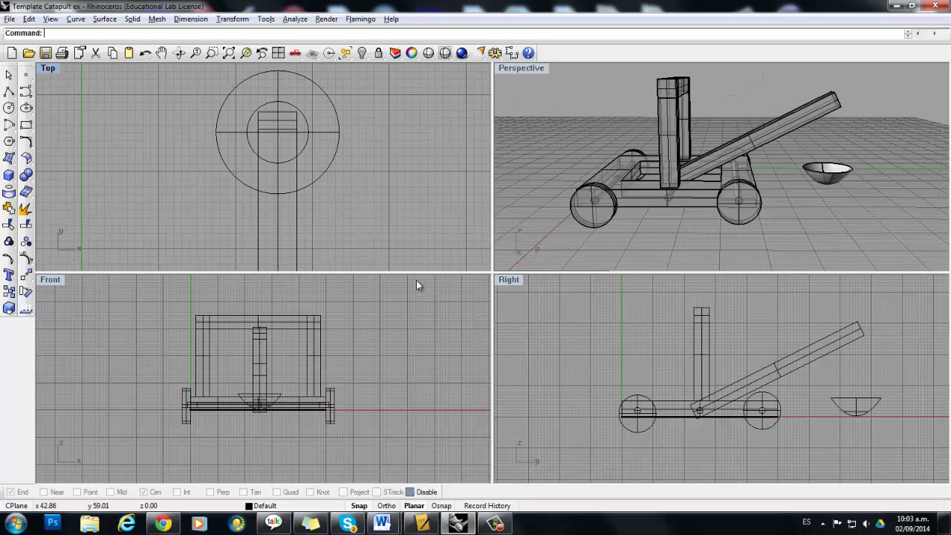
Step: Raise the bowl straight up in the maximized Right view until its base overlaps the throwing arm's upper end, and restore the four views
{"action": "right_click_drag", "start_coordinate": [678, 382], "coordinate": [787, 390]}
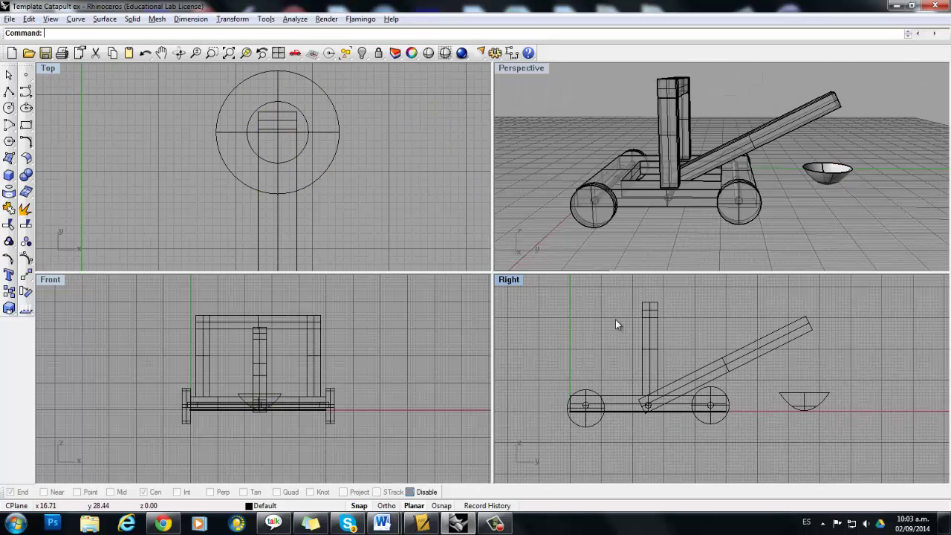
{"action": "double_click", "coordinate": [511, 281]}
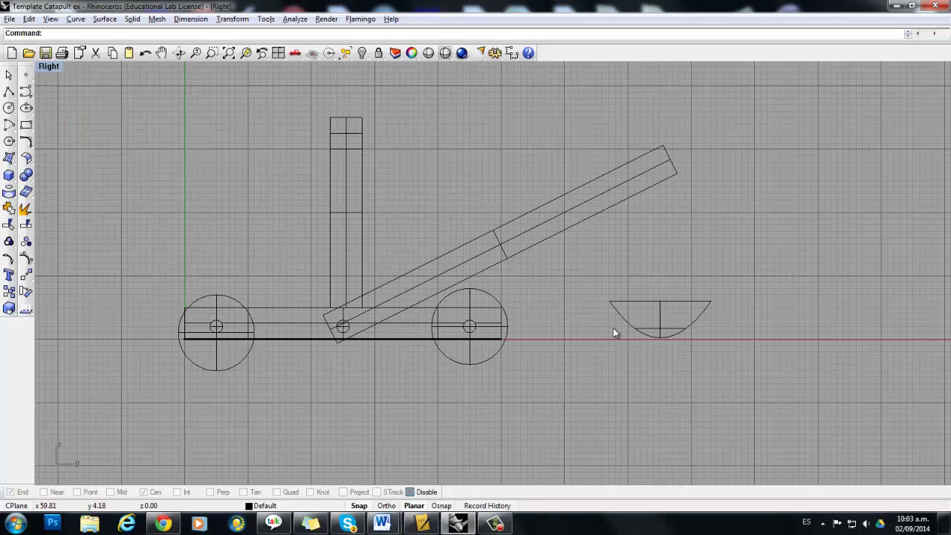
{"action": "left_click", "coordinate": [661, 324]}
{"action": "left_click_drag", "start_coordinate": [659, 327], "coordinate": [660, 153]}
{"action": "scroll", "coordinate": [671, 146], "scroll_direction": "up", "scroll_amount": 5}
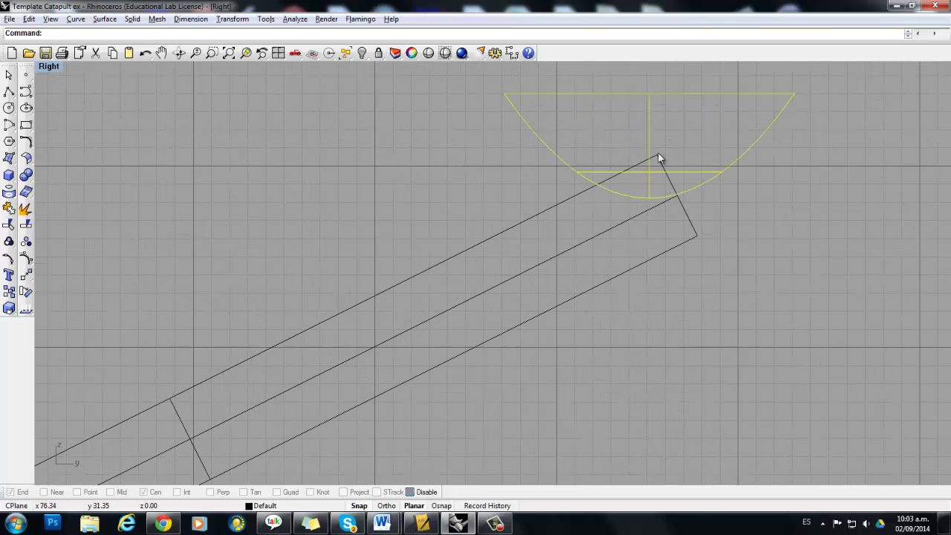
{"action": "scroll", "coordinate": [685, 237], "scroll_direction": "down", "scroll_amount": 3}
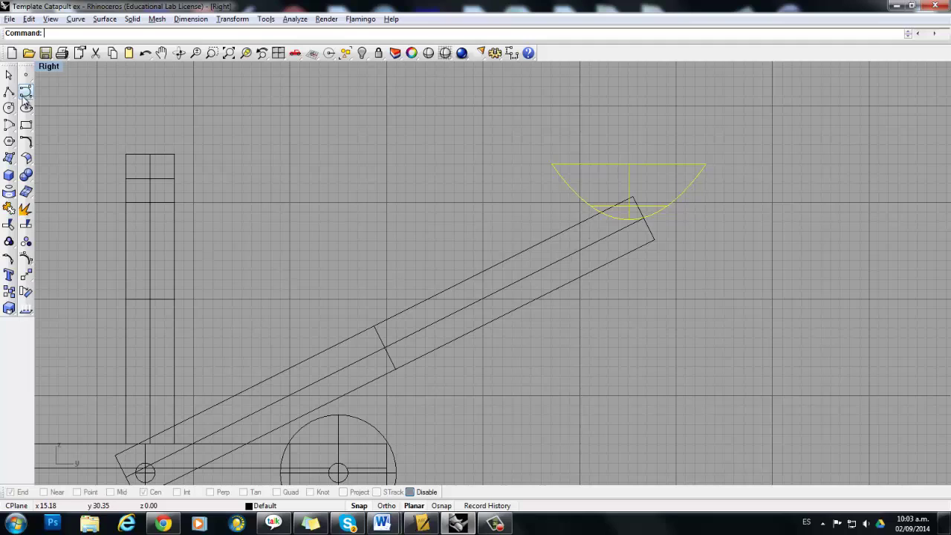
{"action": "double_click", "coordinate": [49, 67]}
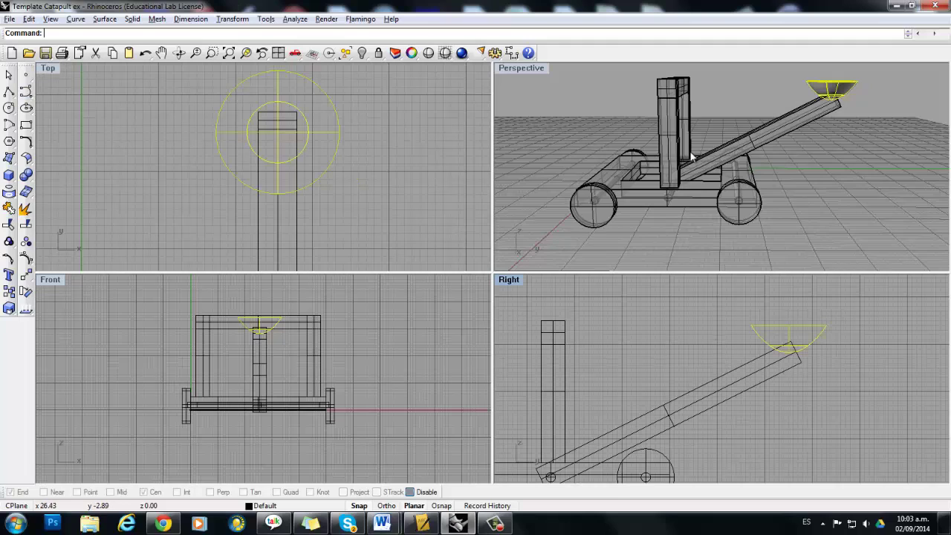
Step: Rotate the bowl by 26.5651° around its lowest point in the Right view to match the arm's tilt
{"action": "right_click_drag", "start_coordinate": [718, 199], "coordinate": [678, 239]}
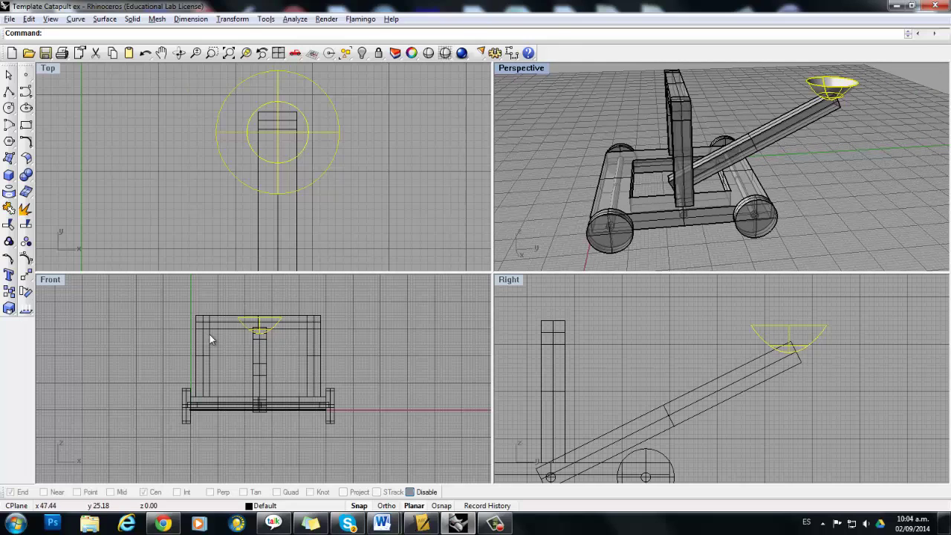
{"action": "left_click", "coordinate": [24, 293]}
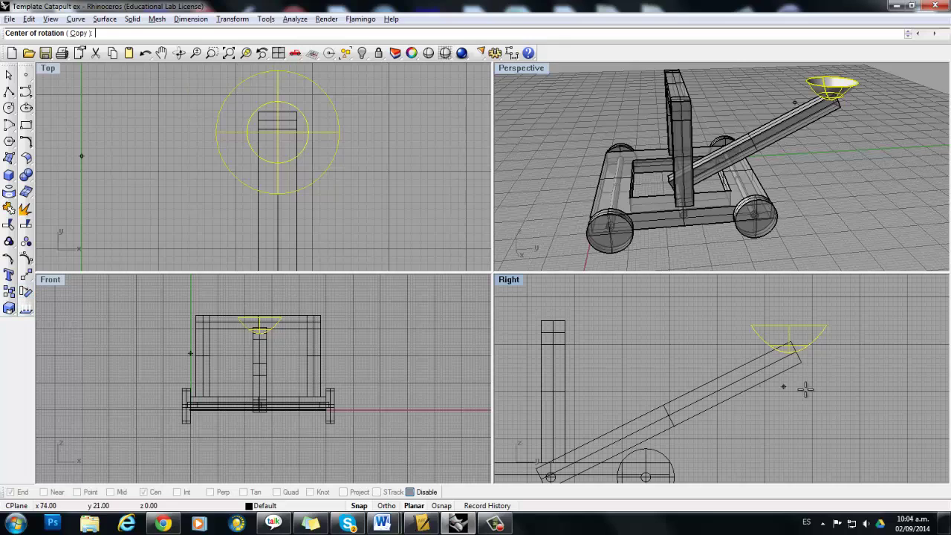
{"action": "scroll", "coordinate": [790, 349], "scroll_direction": "up", "scroll_amount": 3}
{"action": "left_click", "coordinate": [781, 348]}
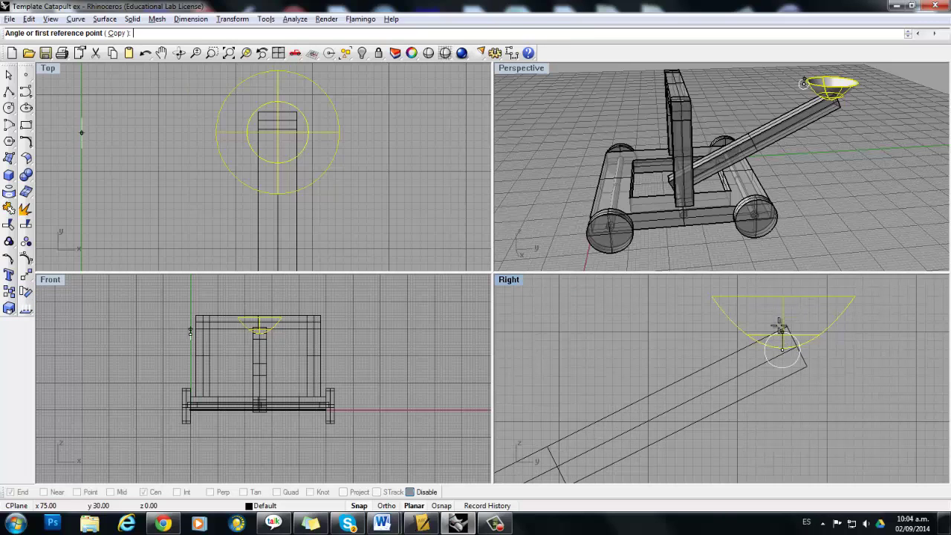
{"action": "left_click", "coordinate": [781, 304]}
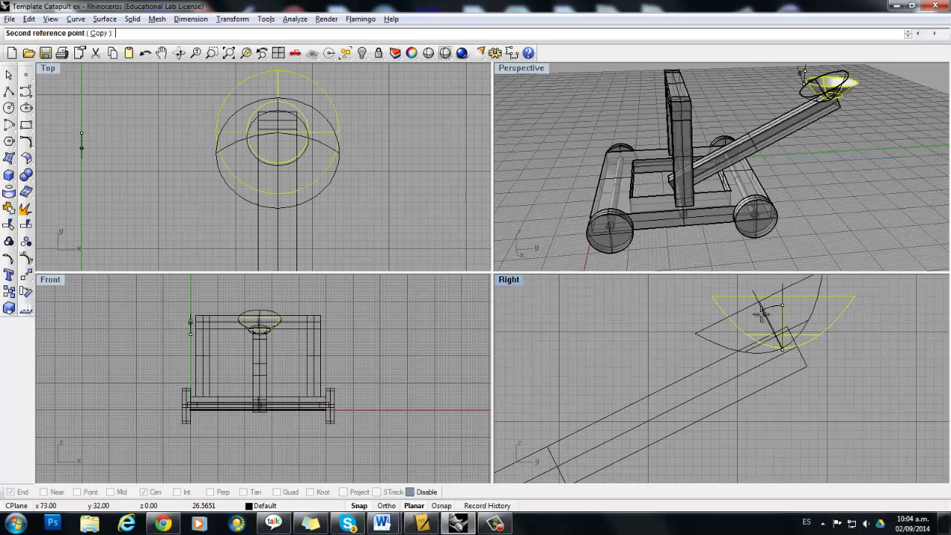
{"action": "left_click", "coordinate": [761, 314]}
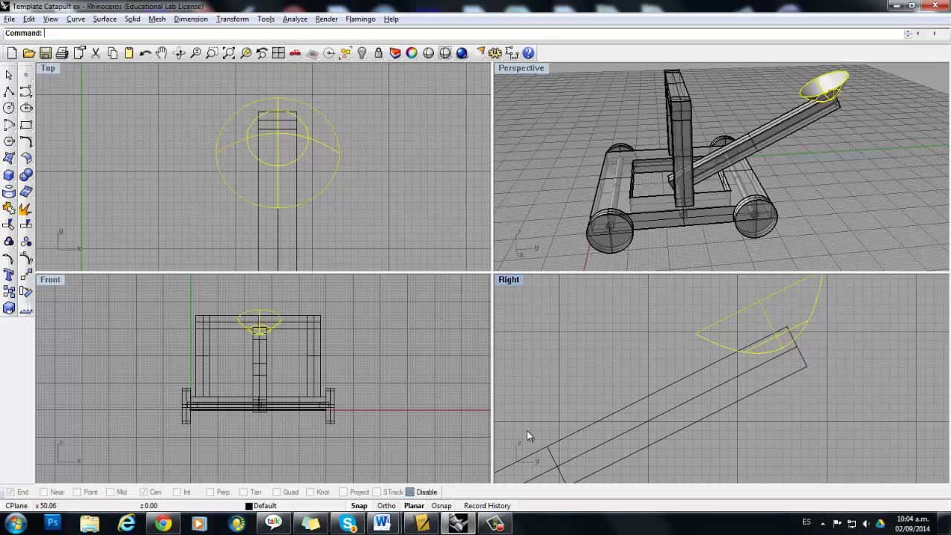
Step: Deselect the bowl and inspect the whole assembled catapult in the maximized Perspective view
{"action": "left_click", "coordinate": [827, 188]}
{"action": "right_click_drag", "start_coordinate": [826, 189], "coordinate": [682, 115]}
{"action": "double_click", "coordinate": [533, 67]}
{"action": "right_click_drag", "start_coordinate": [582, 197], "coordinate": [585, 194]}
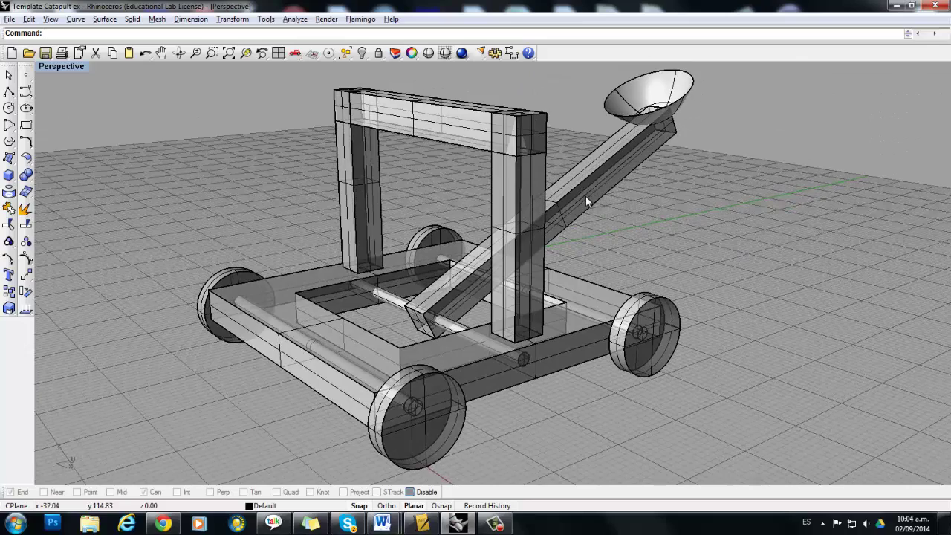
{"action": "scroll", "coordinate": [580, 204], "scroll_direction": "down", "scroll_amount": 2}
{"action": "scroll", "coordinate": [581, 208], "scroll_direction": "up", "scroll_amount": 2}
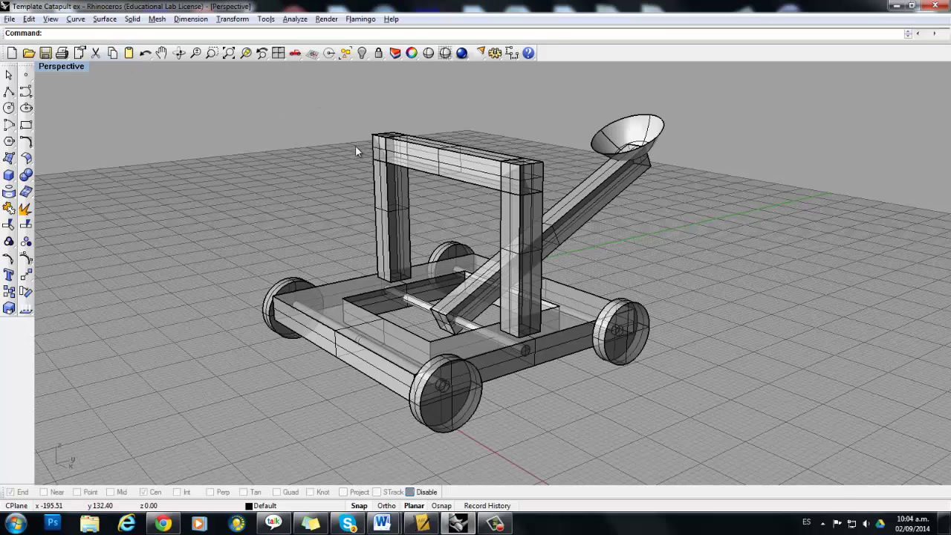
{"action": "left_click", "coordinate": [133, 20]}
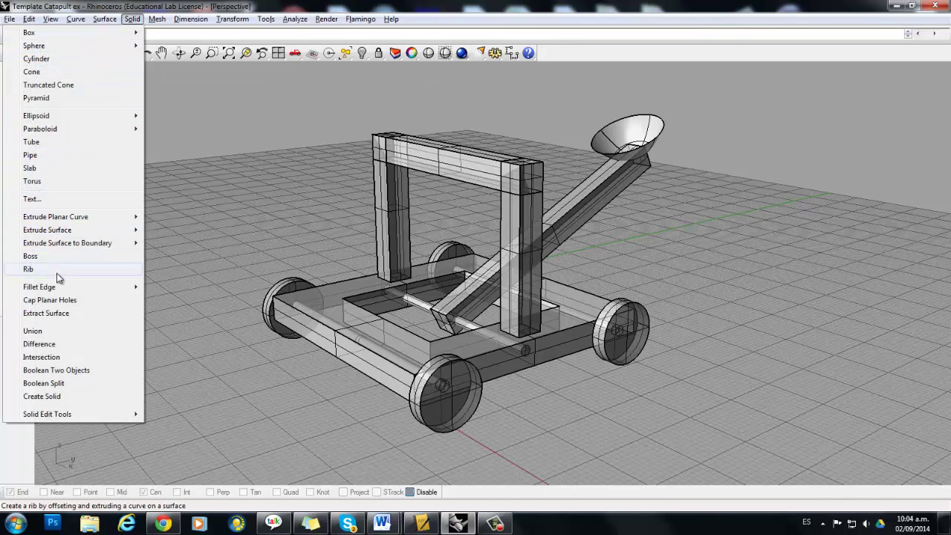
{"action": "mouse_move", "coordinate": [72, 292]}
{"action": "left_click", "coordinate": [177, 287]}
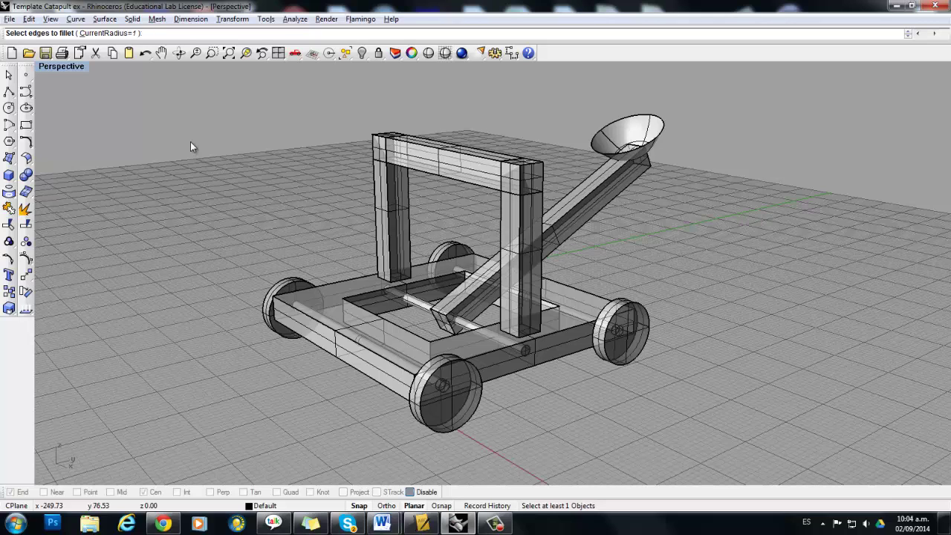
{"action": "key", "text": "Escape"}
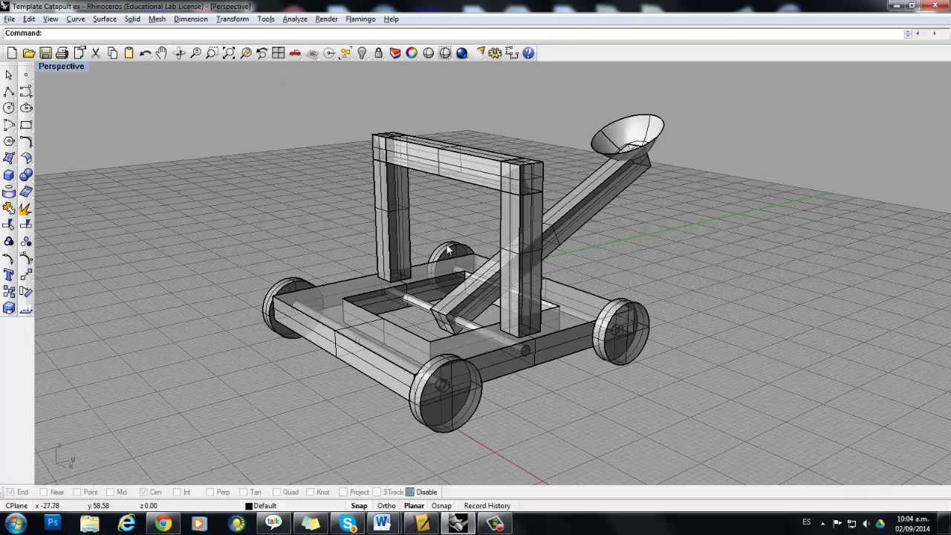
{"action": "left_click", "coordinate": [530, 165]}
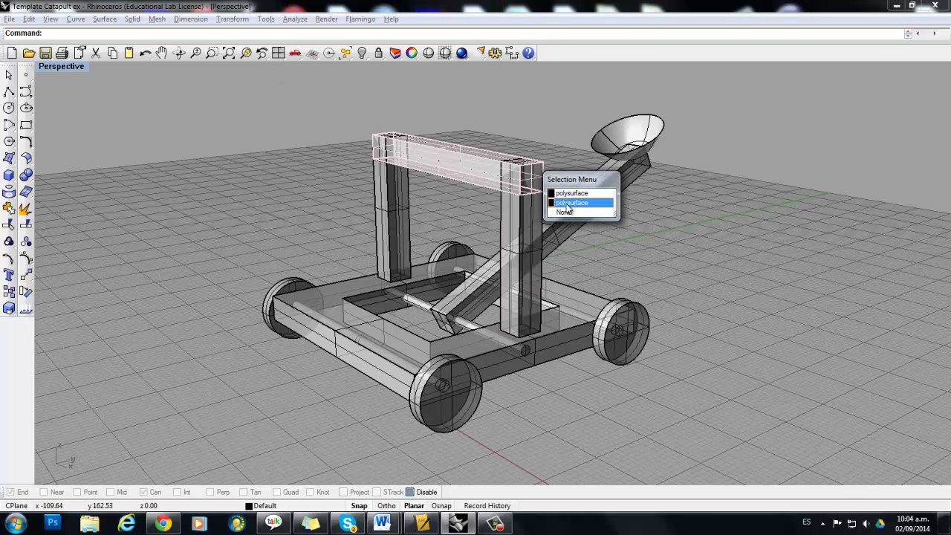
{"action": "key", "text": "Escape"}
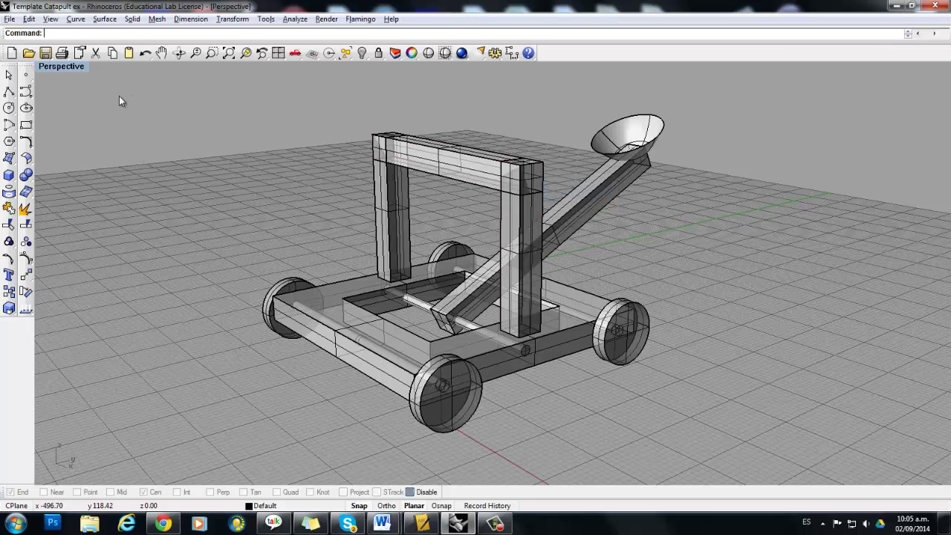
Step: Start an edge fillet with radius 1 and select the short upper edge at each end of the crossbeam
{"action": "right_click", "coordinate": [132, 98]}
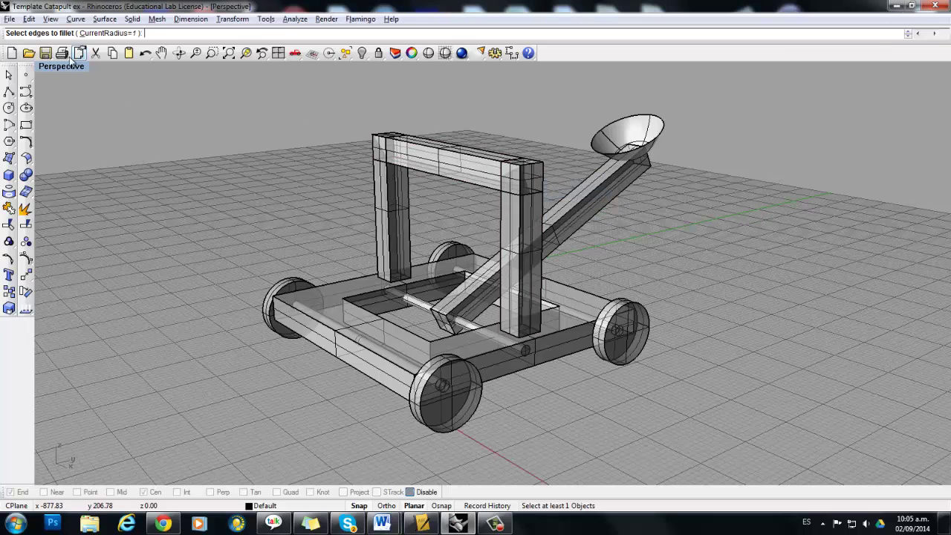
{"action": "scroll", "coordinate": [527, 160], "scroll_direction": "up", "scroll_amount": 3}
{"action": "left_click", "coordinate": [527, 164]}
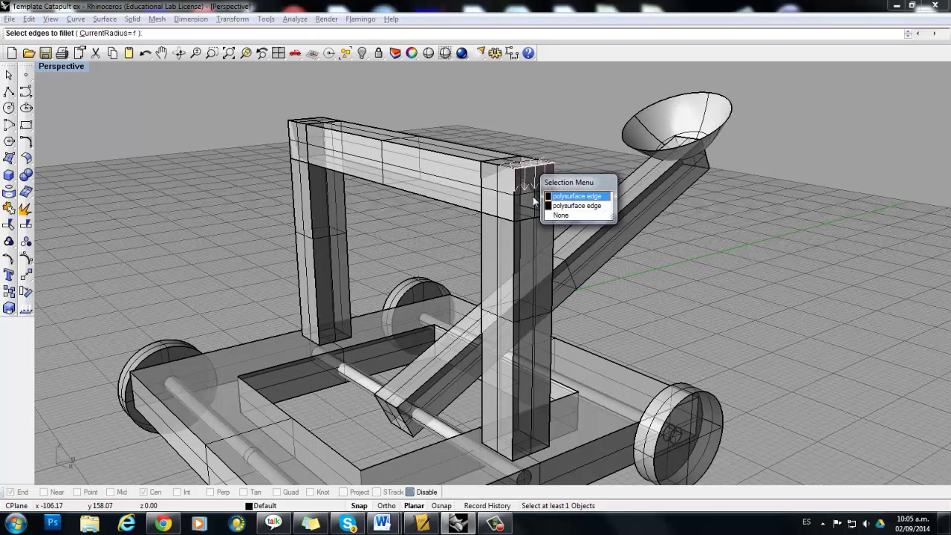
{"action": "left_click", "coordinate": [565, 196]}
{"action": "right_click_drag", "start_coordinate": [564, 196], "coordinate": [670, 204]}
{"action": "left_click", "coordinate": [440, 232]}
{"action": "left_click", "coordinate": [457, 252]}
{"action": "scroll", "coordinate": [670, 204], "scroll_direction": "up", "scroll_amount": 5}
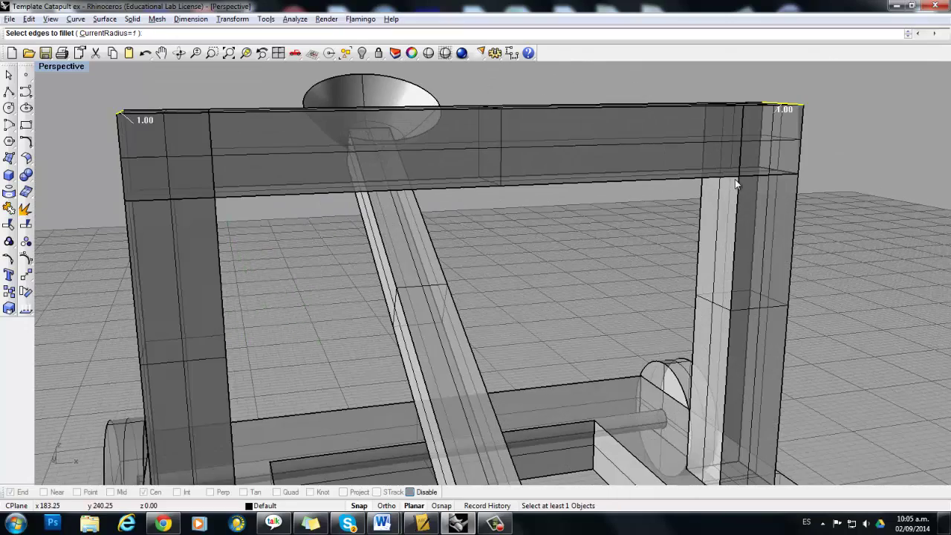
{"action": "left_click", "coordinate": [731, 178]}
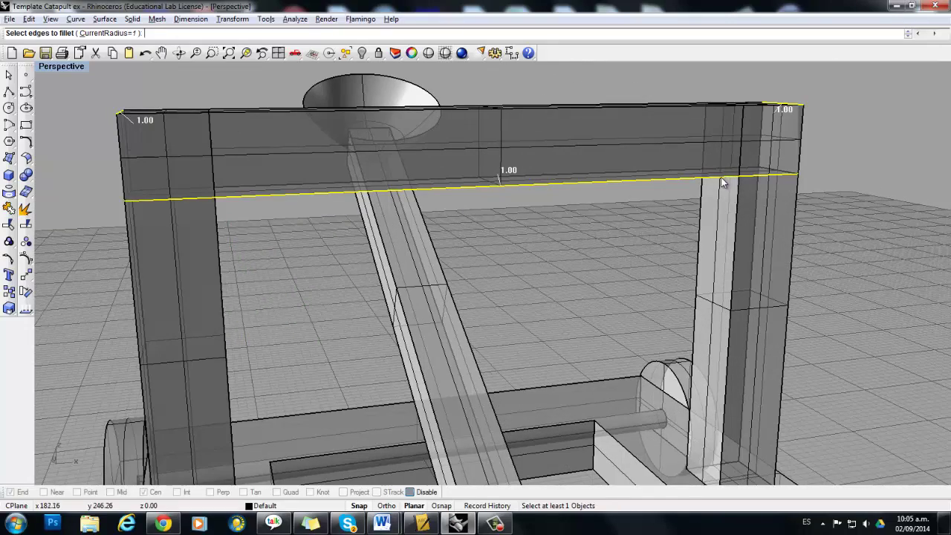
{"action": "right_click_drag", "start_coordinate": [597, 222], "coordinate": [528, 247]}
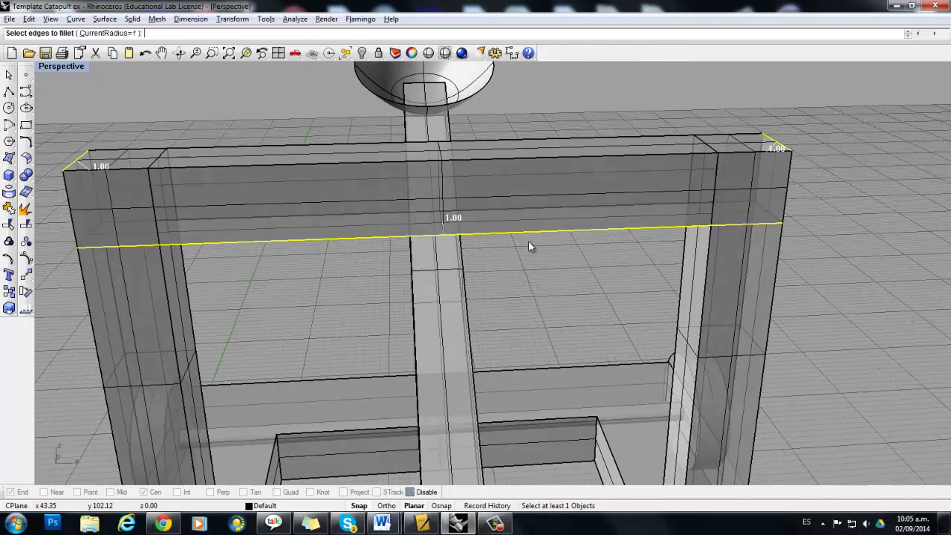
{"action": "left_click", "coordinate": [469, 234]}
{"action": "right_click_drag", "start_coordinate": [516, 238], "coordinate": [482, 239]}
Step: Add the throwing arm's four long edges to the radius 1 fillet selection
{"action": "scroll", "coordinate": [482, 239], "scroll_direction": "down", "scroll_amount": 5}
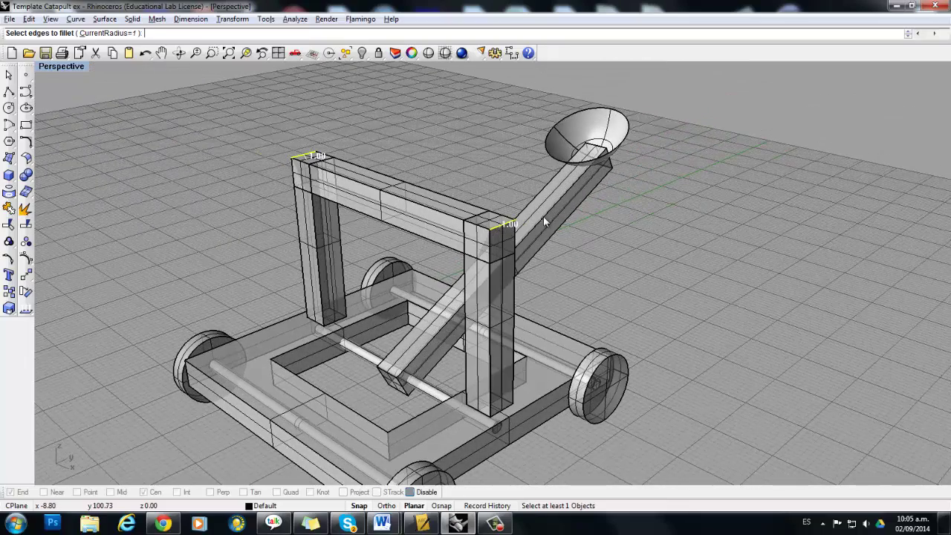
{"action": "left_click", "coordinate": [543, 214]}
{"action": "left_click", "coordinate": [551, 215]}
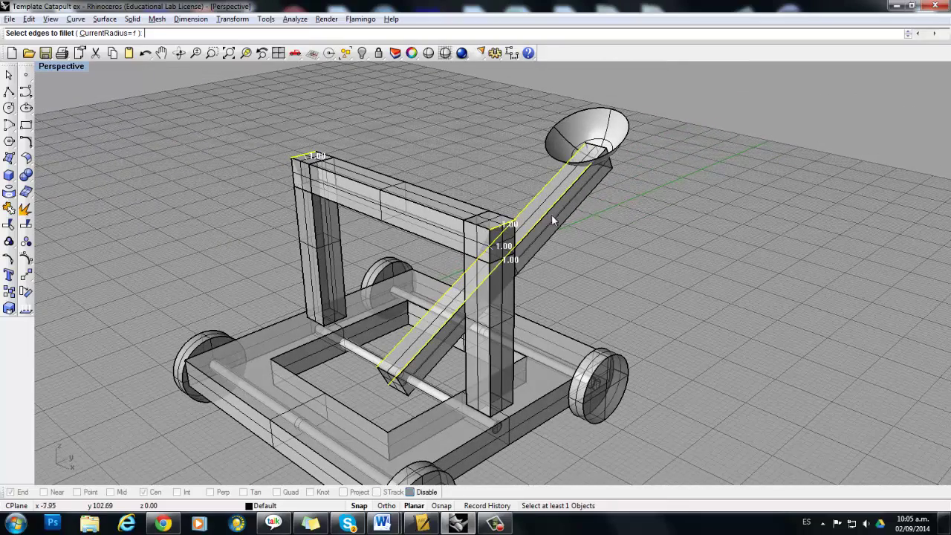
{"action": "left_click", "coordinate": [561, 227]}
{"action": "right_click_drag", "start_coordinate": [587, 230], "coordinate": [246, 196]}
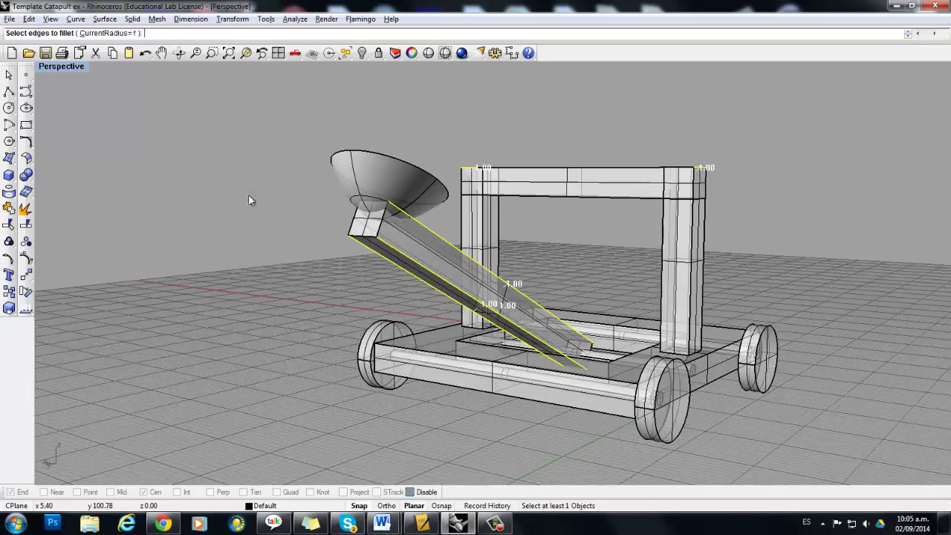
{"action": "right_click_drag", "start_coordinate": [422, 249], "coordinate": [778, 211]}
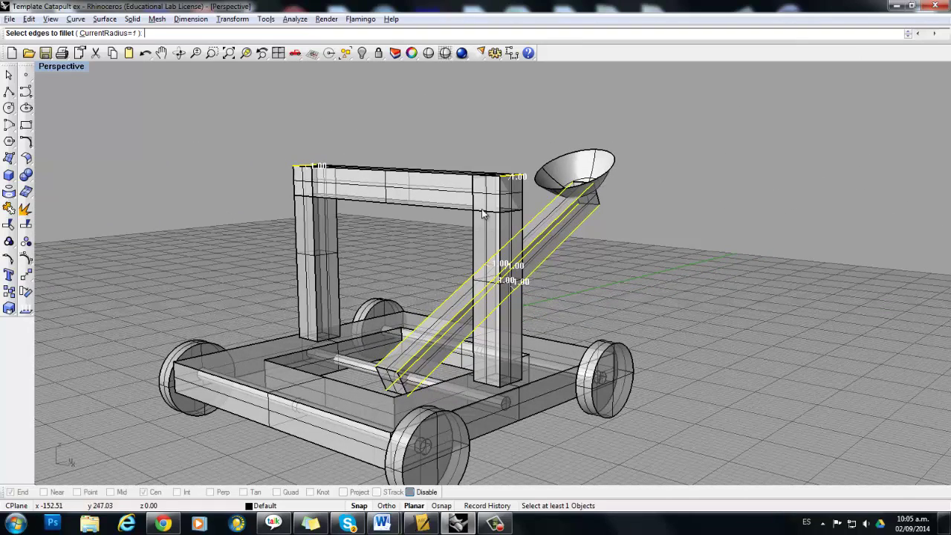
Step: Add the upper and lower outer long edges at the front and rear of the base frame to the fillet selection
{"action": "left_click", "coordinate": [268, 395]}
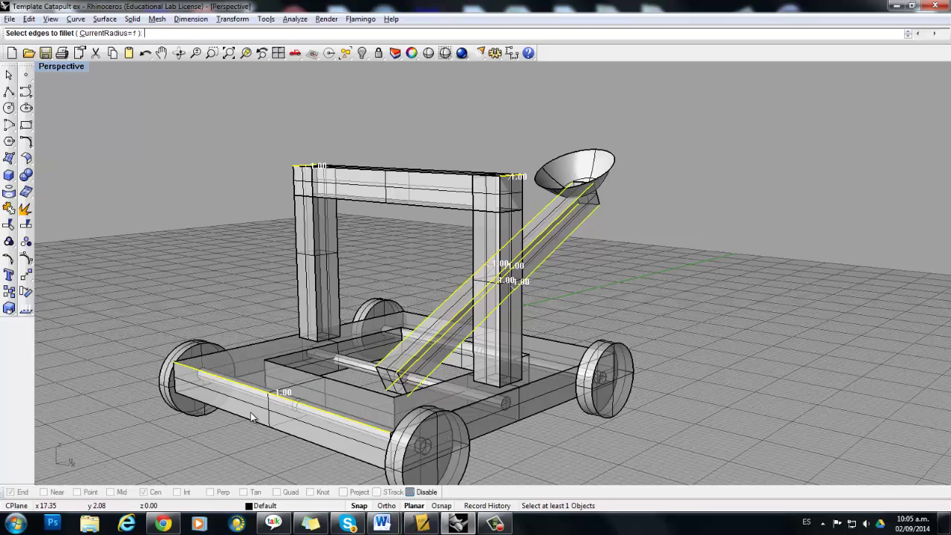
{"action": "right_click_drag", "start_coordinate": [297, 407], "coordinate": [504, 389]}
{"action": "left_click", "coordinate": [536, 355]}
{"action": "left_click", "coordinate": [540, 381]}
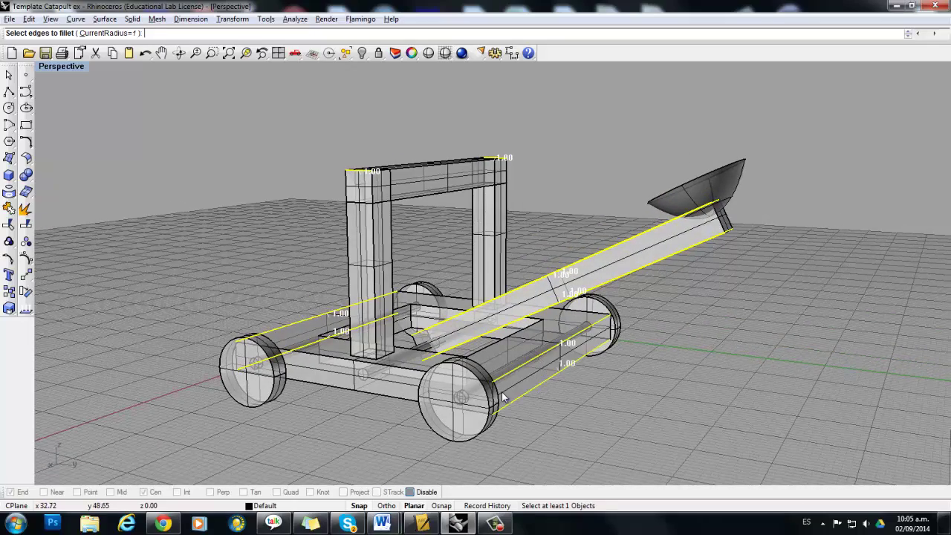
{"action": "right_click_drag", "start_coordinate": [540, 382], "coordinate": [526, 407]}
{"action": "scroll", "coordinate": [468, 386], "scroll_direction": "down", "scroll_amount": 4}
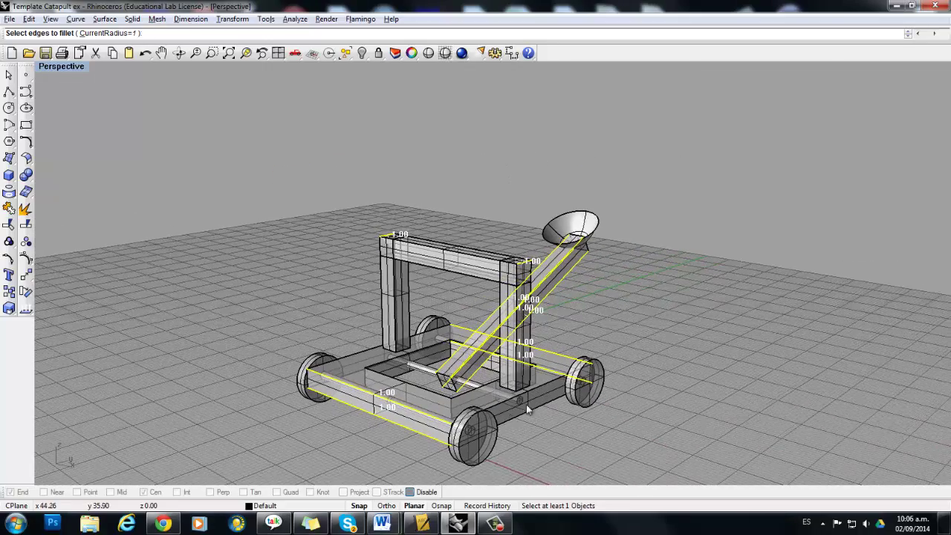
Step: Add the inner and outer circular rim edges of the two near-side wheels to the fillet selection
{"action": "left_click", "coordinate": [481, 411]}
{"action": "key", "text": "Return"}
{"action": "left_click", "coordinate": [468, 419]}
{"action": "left_click", "coordinate": [583, 377]}
Step: Add both circular rim edges of each of the two far-side wheels to the fillet selection
{"action": "scroll", "coordinate": [258, 339], "scroll_direction": "up", "scroll_amount": 2}
{"action": "scroll", "coordinate": [419, 385], "scroll_direction": "up", "scroll_amount": 5}
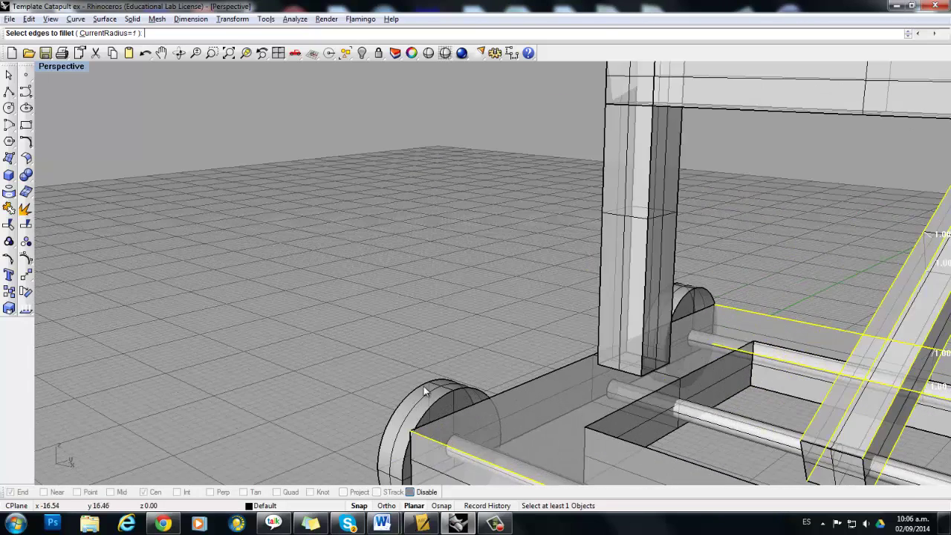
{"action": "left_click", "coordinate": [442, 397]}
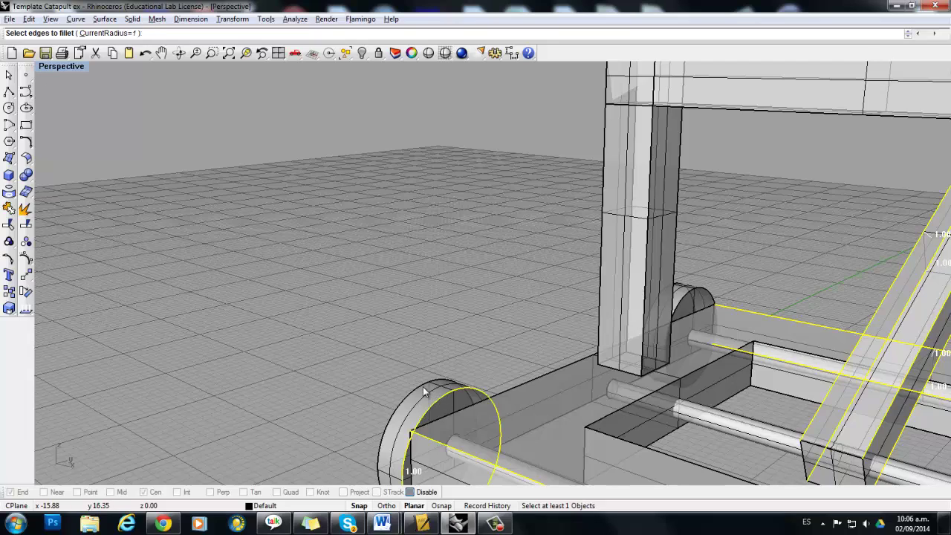
{"action": "left_click", "coordinate": [443, 381]}
{"action": "scroll", "coordinate": [548, 370], "scroll_direction": "up", "scroll_amount": 3}
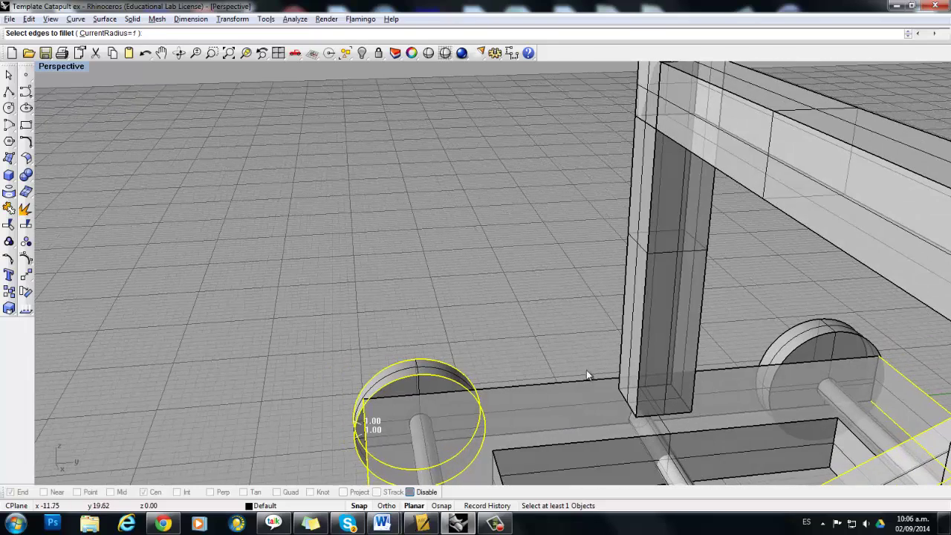
{"action": "scroll", "coordinate": [824, 345], "scroll_direction": "up", "scroll_amount": 3}
{"action": "left_click", "coordinate": [821, 332]}
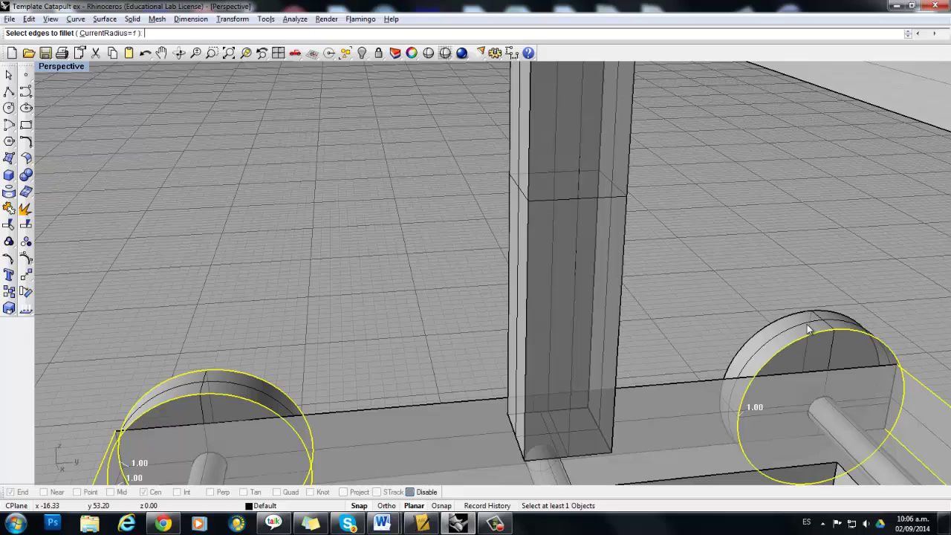
{"action": "left_click", "coordinate": [800, 316]}
{"action": "scroll", "coordinate": [591, 335], "scroll_direction": "down", "scroll_amount": 6}
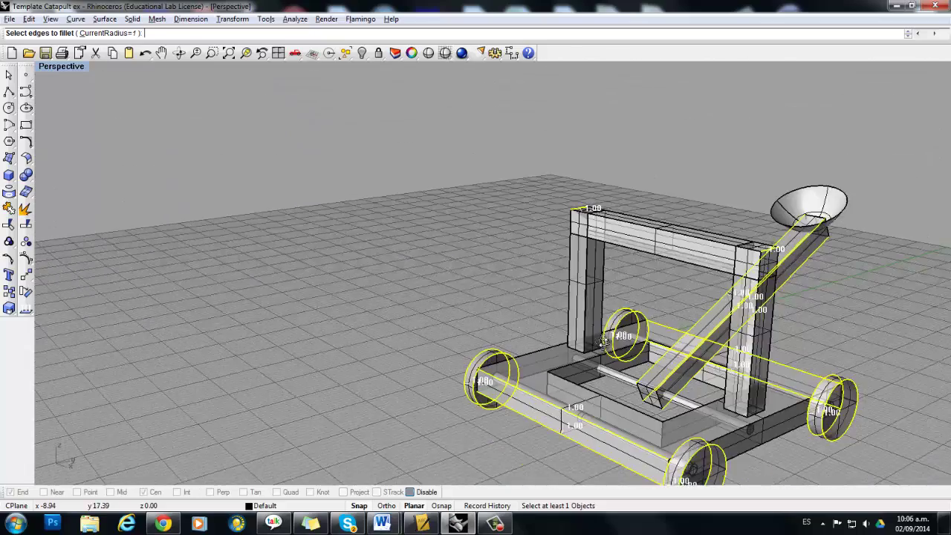
Step: Apply the radius 1 fillets to all selected edges, keeping the default fillet handles
{"action": "right_click_drag", "start_coordinate": [603, 341], "coordinate": [546, 290]}
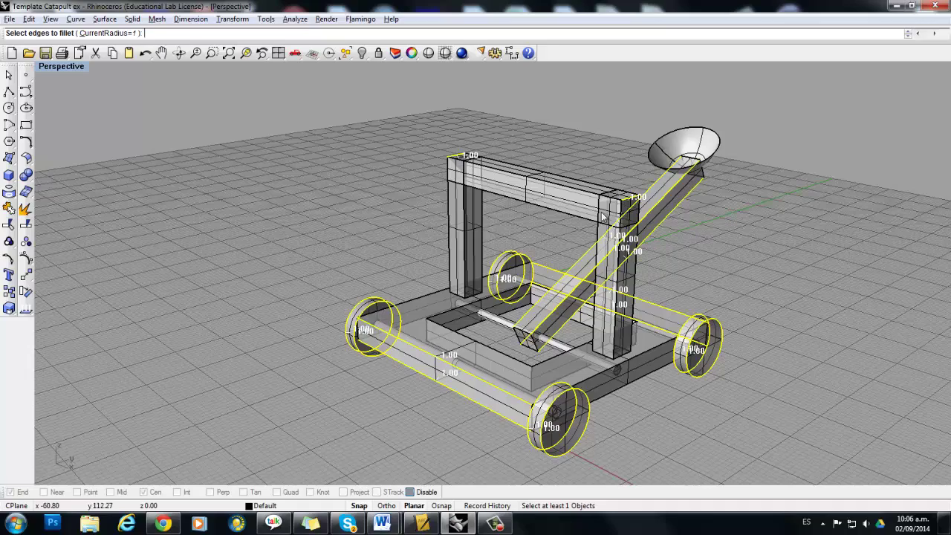
{"action": "right_click_drag", "start_coordinate": [492, 272], "coordinate": [496, 278]}
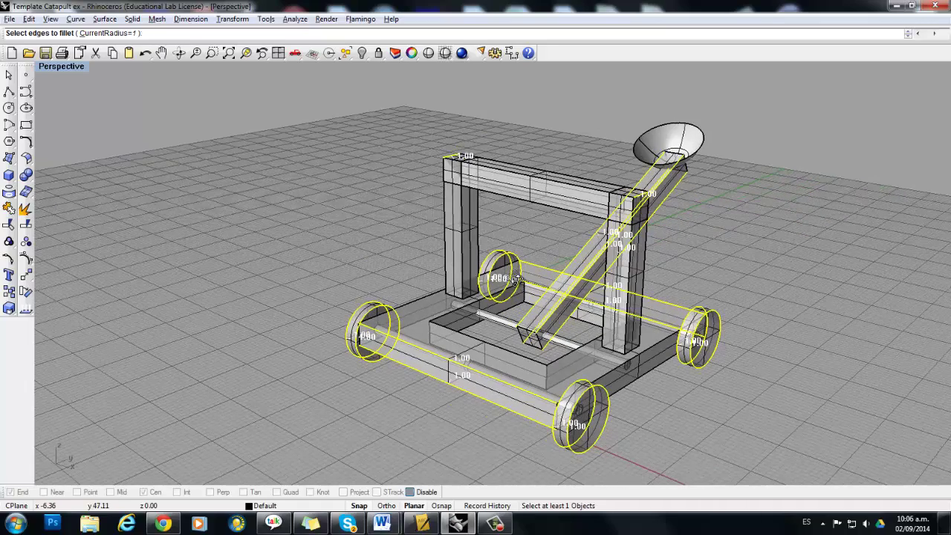
{"action": "key", "text": "Return"}
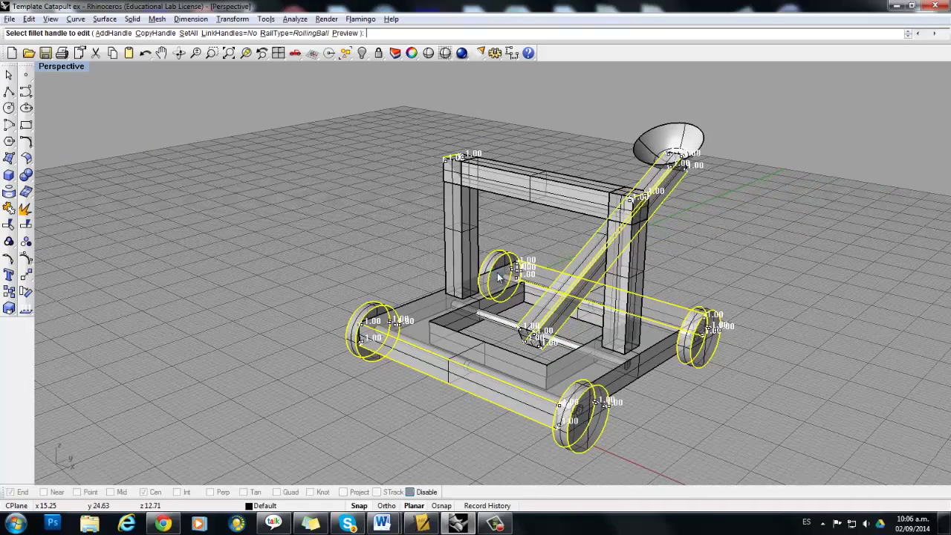
{"action": "key", "text": "Return"}
{"action": "right_click_drag", "start_coordinate": [497, 272], "coordinate": [513, 271]}
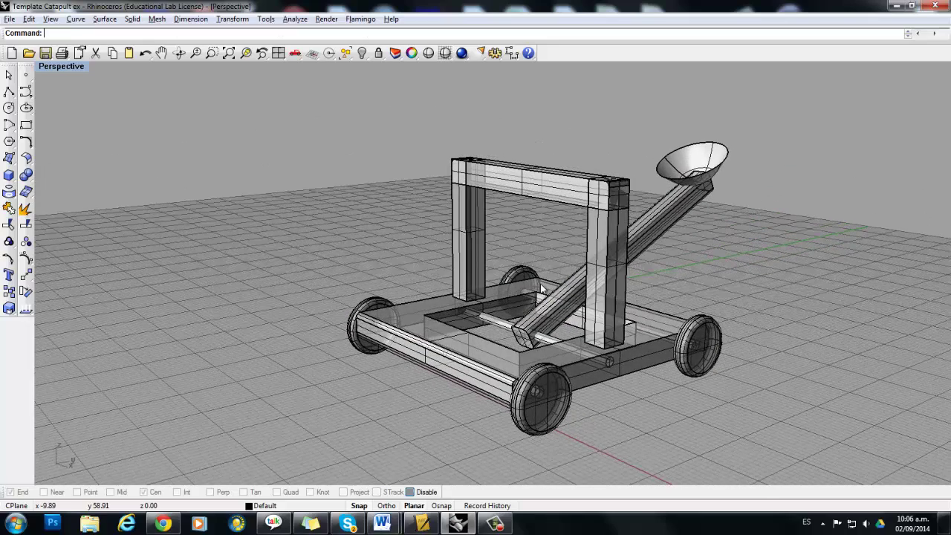
Step: Check the filleted catapult in Rendered display and return the Perspective view to Ghosted display
{"action": "left_click", "coordinate": [59, 66]}
{"action": "left_click", "coordinate": [60, 124]}
{"action": "right_click_drag", "start_coordinate": [275, 237], "coordinate": [324, 269]}
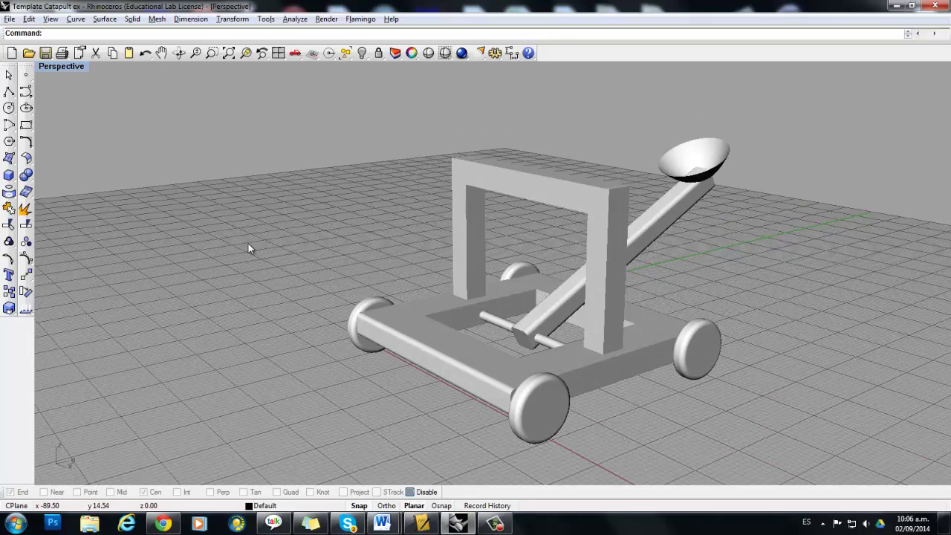
{"action": "left_click", "coordinate": [60, 69]}
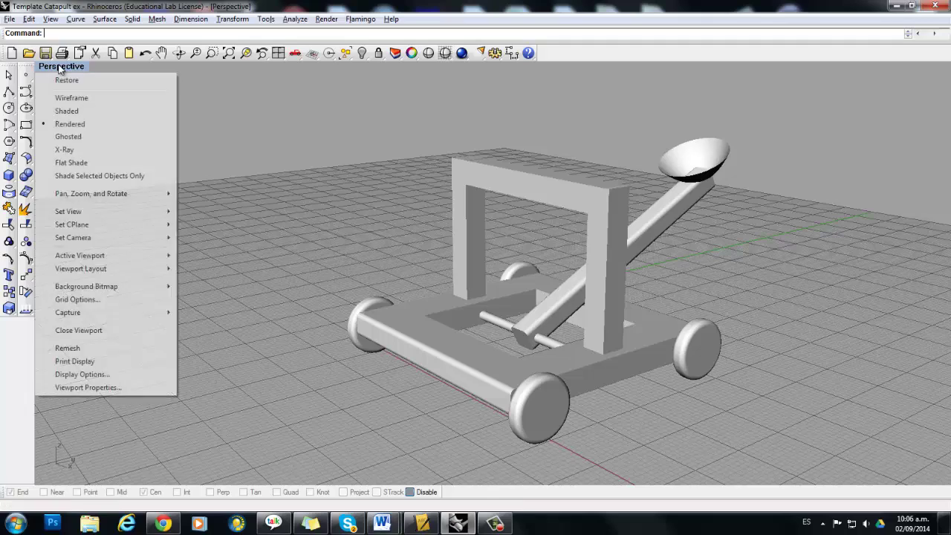
{"action": "left_click", "coordinate": [67, 136]}
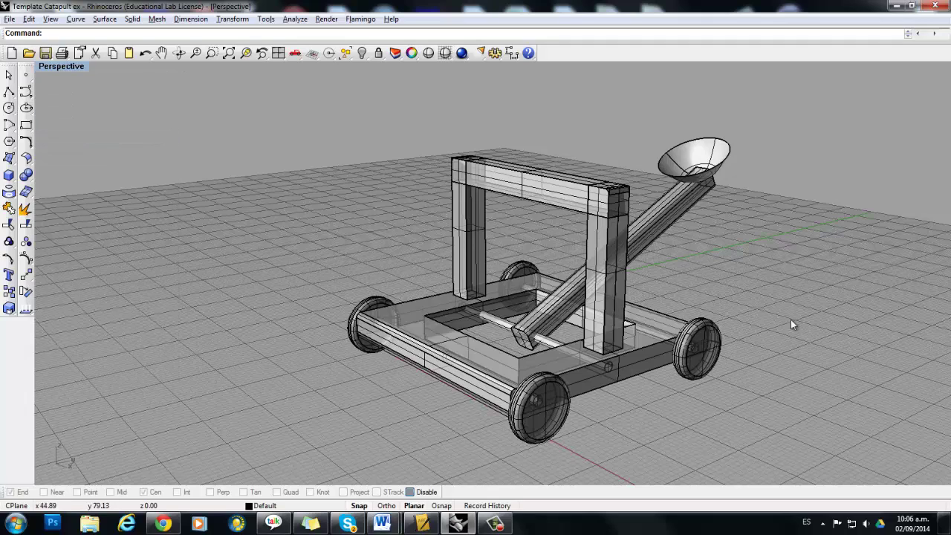
{"action": "right_click_drag", "start_coordinate": [662, 357], "coordinate": [666, 352]}
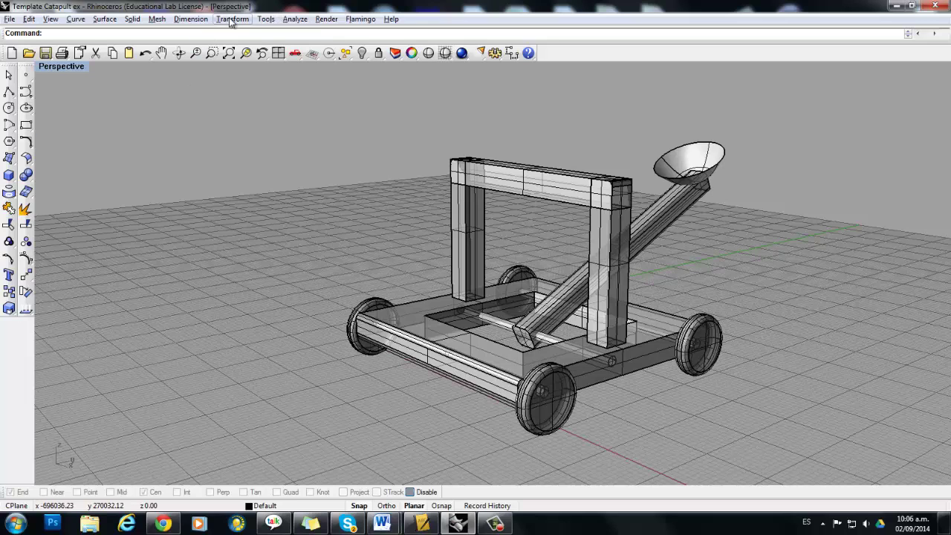
Step: Choose Flamingo Raytrace 2.0 as the current renderer
{"action": "left_click", "coordinate": [326, 18]}
{"action": "mouse_move", "coordinate": [286, 191]}
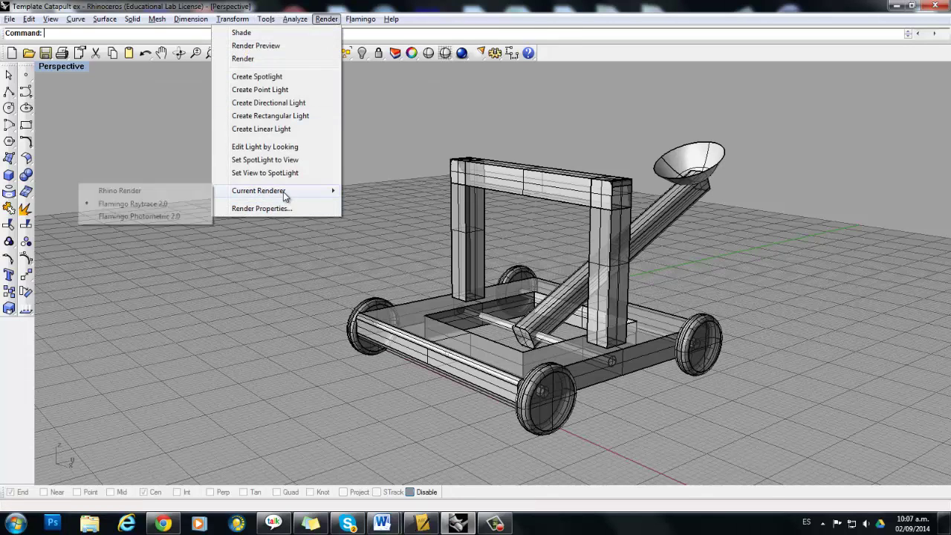
{"action": "left_click", "coordinate": [128, 205]}
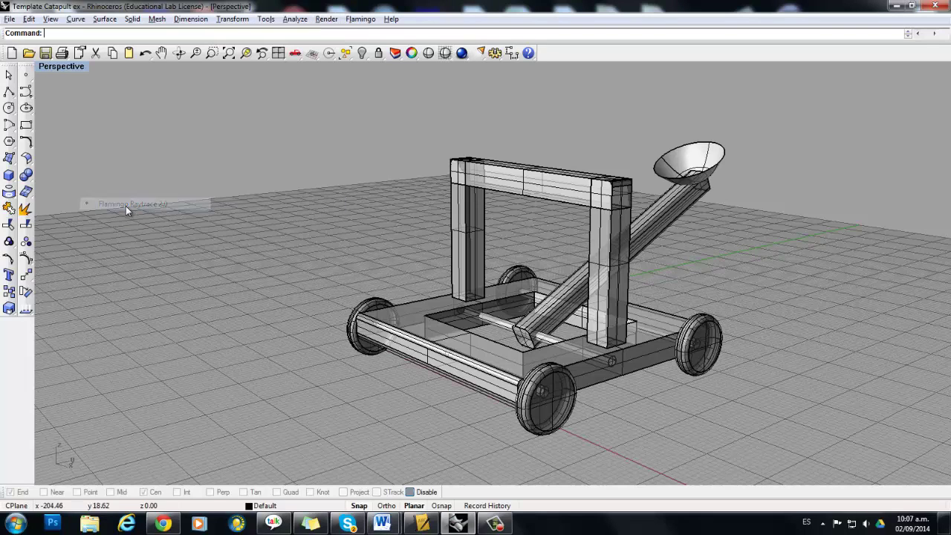
Step: Open the Flamingo material library and dock it above the command line
{"action": "left_click", "coordinate": [361, 20]}
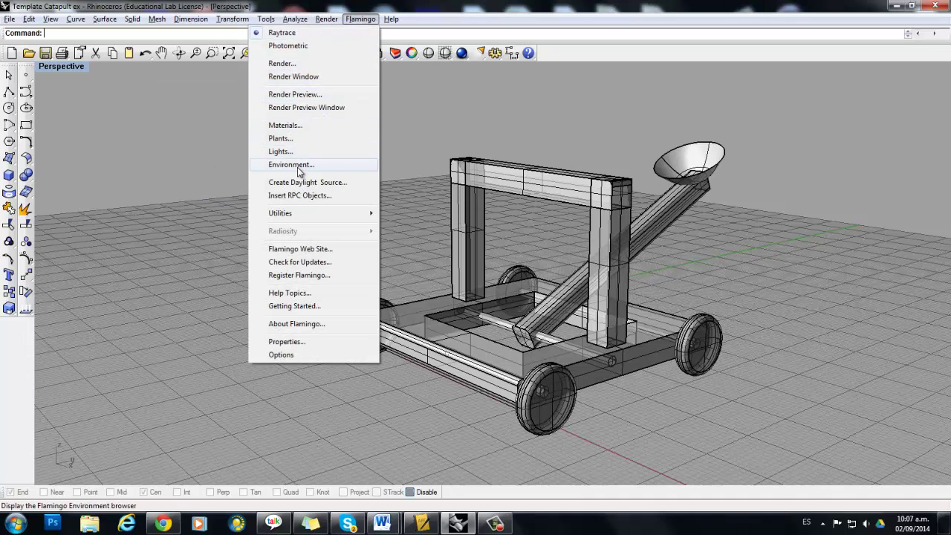
{"action": "left_click", "coordinate": [277, 126]}
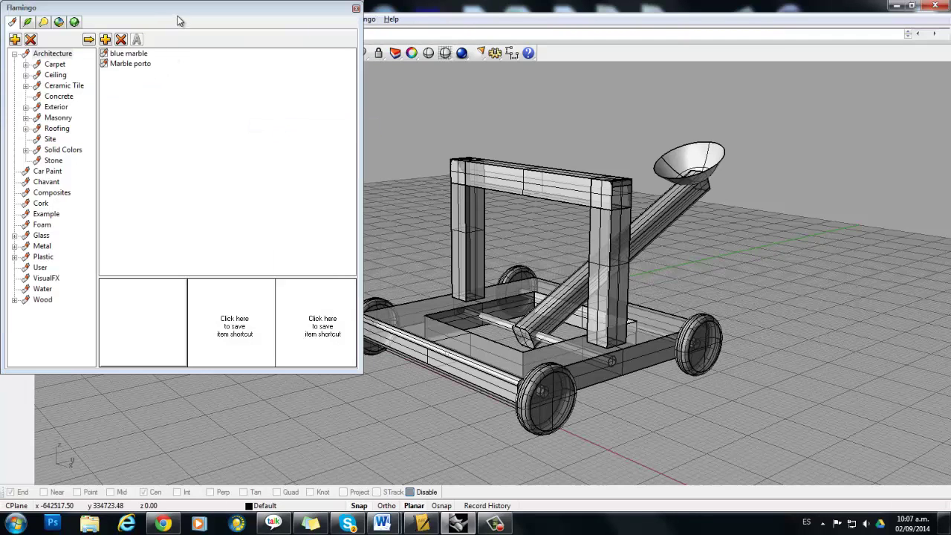
{"action": "double_click", "coordinate": [179, 9]}
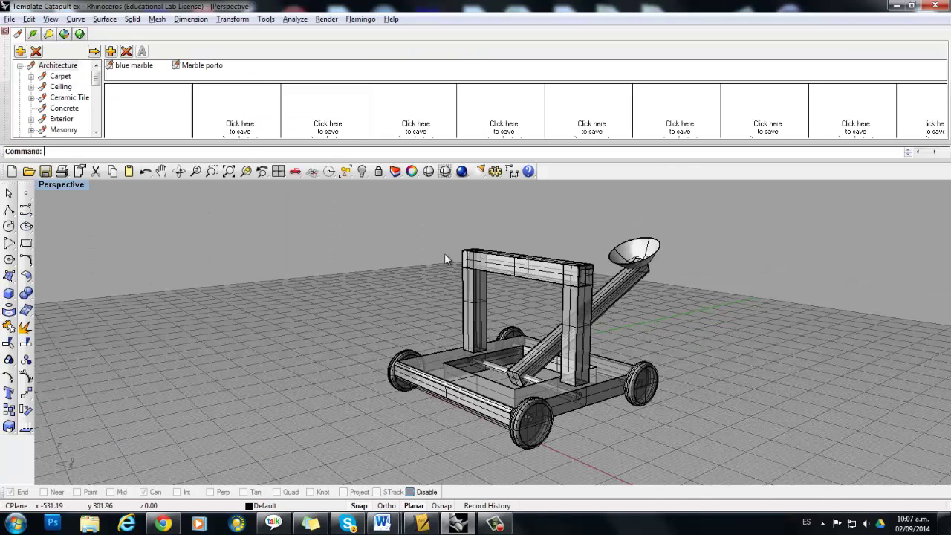
Step: Find the Solid category under Wood in the material library and choose Birch Natural, No Gloss
{"action": "mouse_move", "coordinate": [96, 78]}
{"action": "left_mouse_down"}
{"action": "mouse_move", "coordinate": [96, 123]}
{"action": "mouse_move", "coordinate": [99, 85]}
{"action": "left_mouse_up"}
{"action": "left_click_drag", "start_coordinate": [93, 83], "coordinate": [96, 128]}
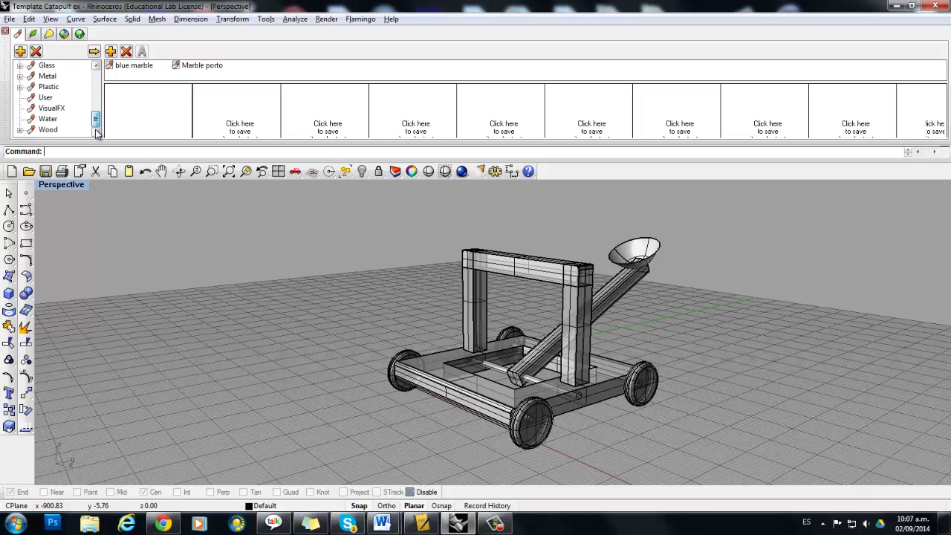
{"action": "left_click", "coordinate": [46, 130]}
{"action": "left_click", "coordinate": [20, 129]}
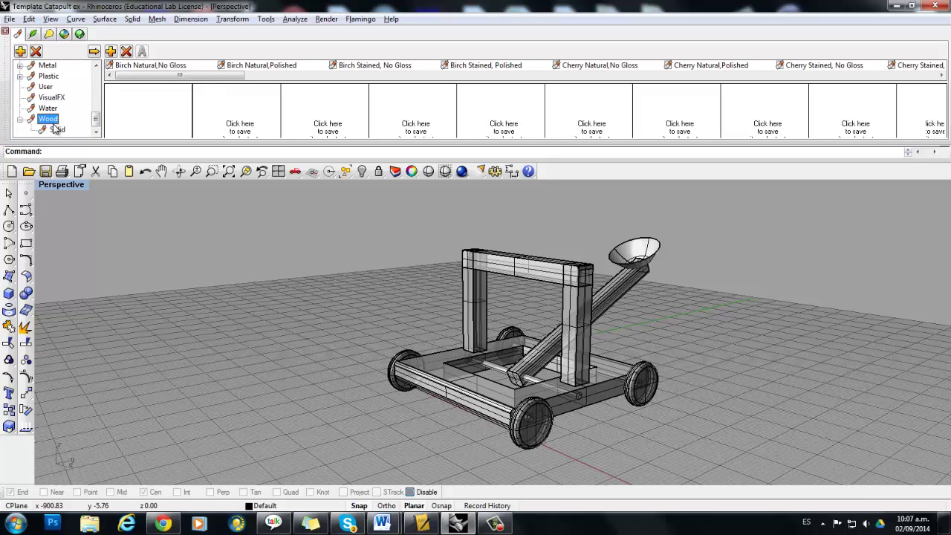
{"action": "left_click", "coordinate": [56, 129]}
{"action": "left_click", "coordinate": [158, 94]}
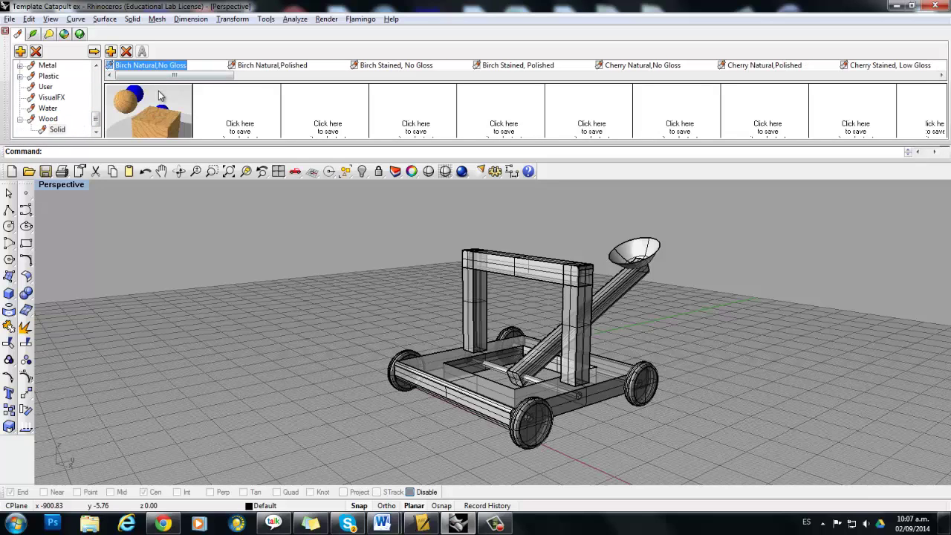
Step: Browse the solid wood material previews and return to Birch Natural, No Gloss
{"action": "key", "text": "Right"}
{"action": "key", "text": "Right"}
{"action": "key", "text": "Right"}
{"action": "key", "text": "Right"}
{"action": "key", "text": "Right"}
{"action": "key", "text": "Right"}
{"action": "key", "text": "Right"}
{"action": "key", "text": "Right"}
{"action": "key", "text": "Right"}
{"action": "key", "text": "Right"}
{"action": "key", "text": "Left"}
{"action": "key", "text": "Left"}
{"action": "key", "text": "Left"}
{"action": "key", "text": "Left"}
{"action": "key", "text": "Left"}
{"action": "key", "text": "Left"}
{"action": "key", "text": "Left"}
{"action": "key", "text": "Left"}
{"action": "key", "text": "Left"}
{"action": "key", "text": "Left"}
Step: Assign the Birch Natural, No Gloss material to the crossbeam, both uprights, the base frame and the throwing arm
{"action": "left_click", "coordinate": [519, 263]}
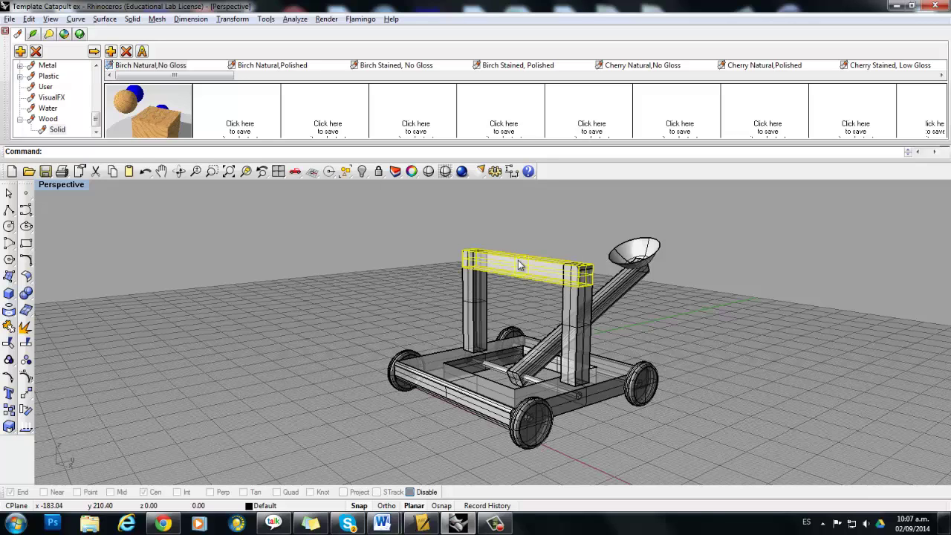
{"action": "left_click", "coordinate": [475, 285], "text": "shift"}
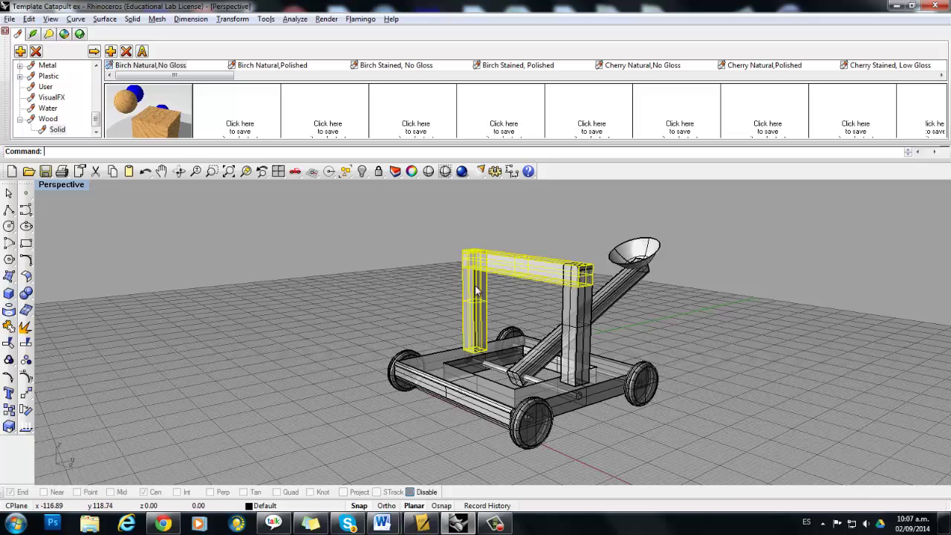
{"action": "left_click", "coordinate": [576, 311], "text": "shift"}
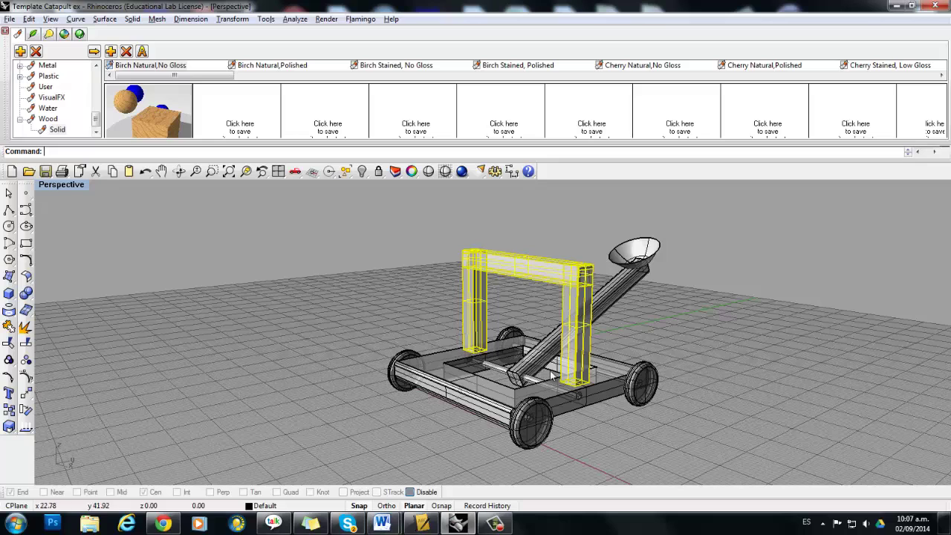
{"action": "left_click", "coordinate": [468, 377], "text": "shift"}
{"action": "left_click", "coordinate": [508, 416]}
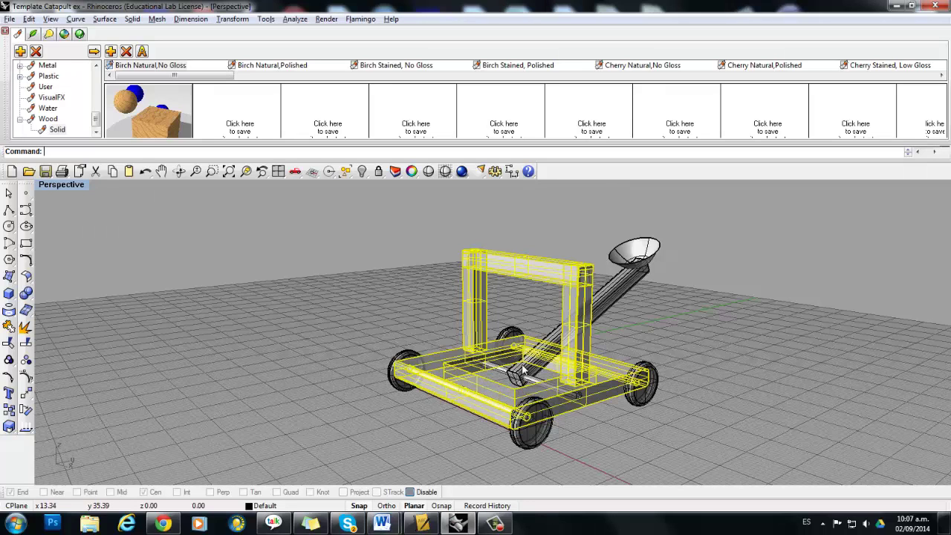
{"action": "left_click", "coordinate": [532, 369], "text": "shift"}
{"action": "left_click", "coordinate": [573, 405]}
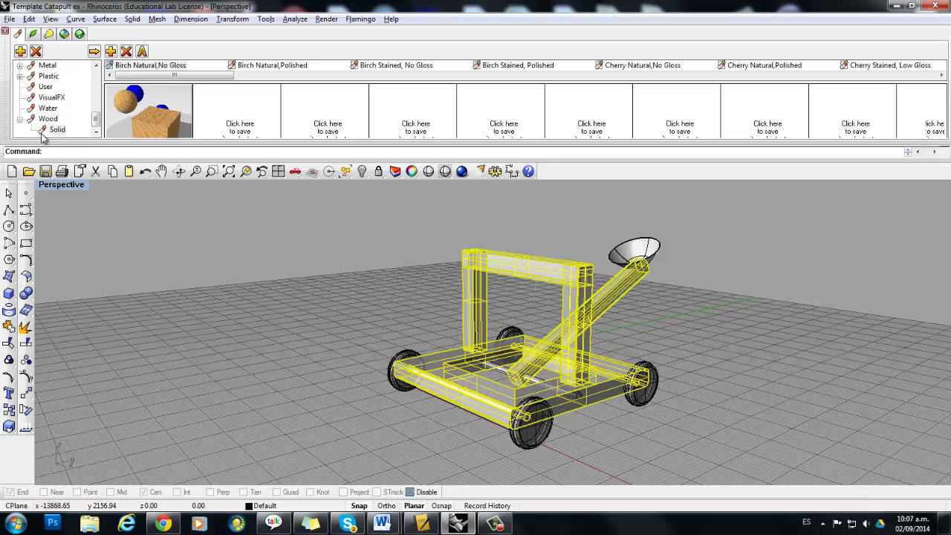
{"action": "right_click", "coordinate": [153, 120]}
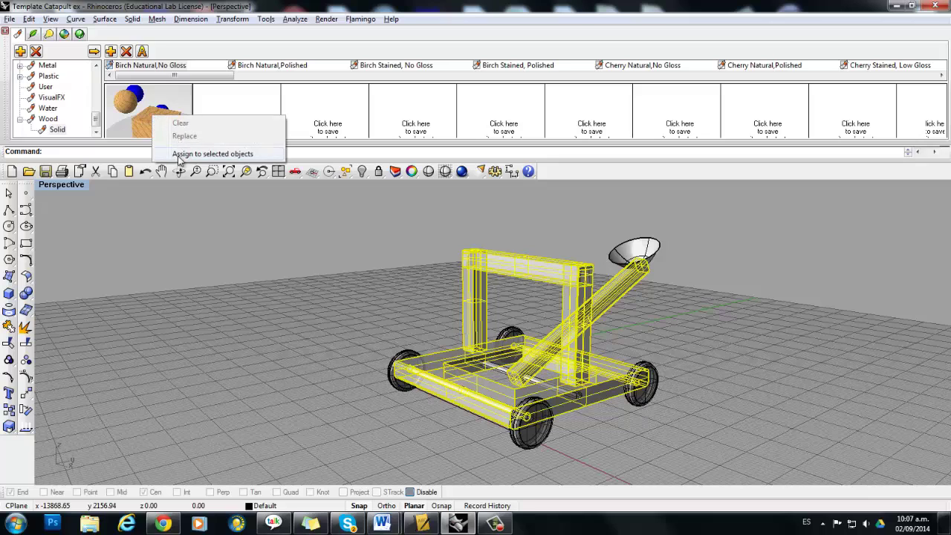
{"action": "left_click", "coordinate": [220, 154]}
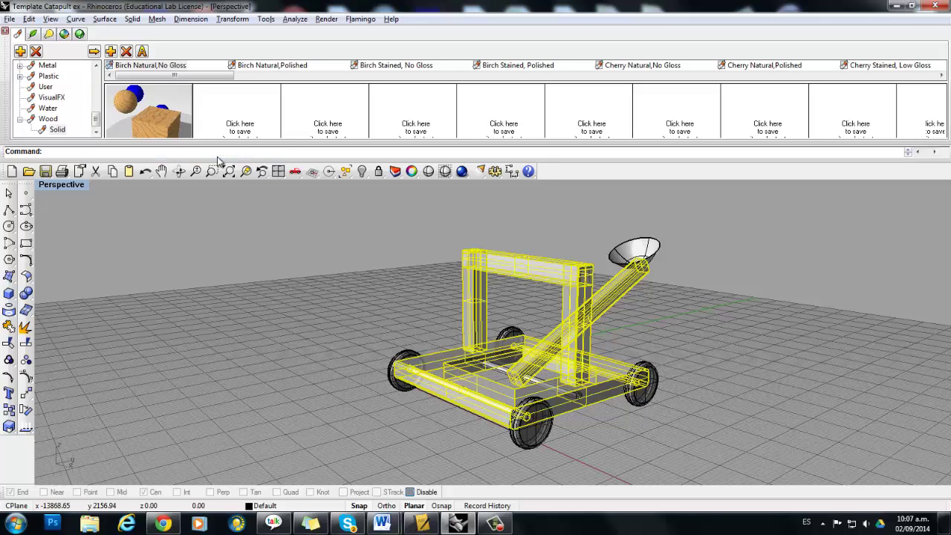
Step: Clear the selection and set the Perspective viewport to Rendered display to check the wood material on the catapult
{"action": "left_click", "coordinate": [376, 304]}
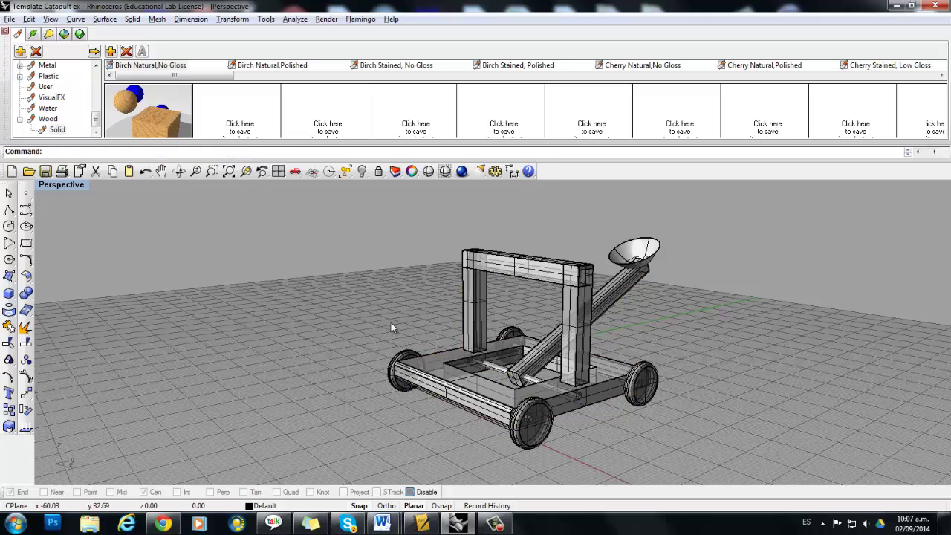
{"action": "left_click", "coordinate": [61, 189]}
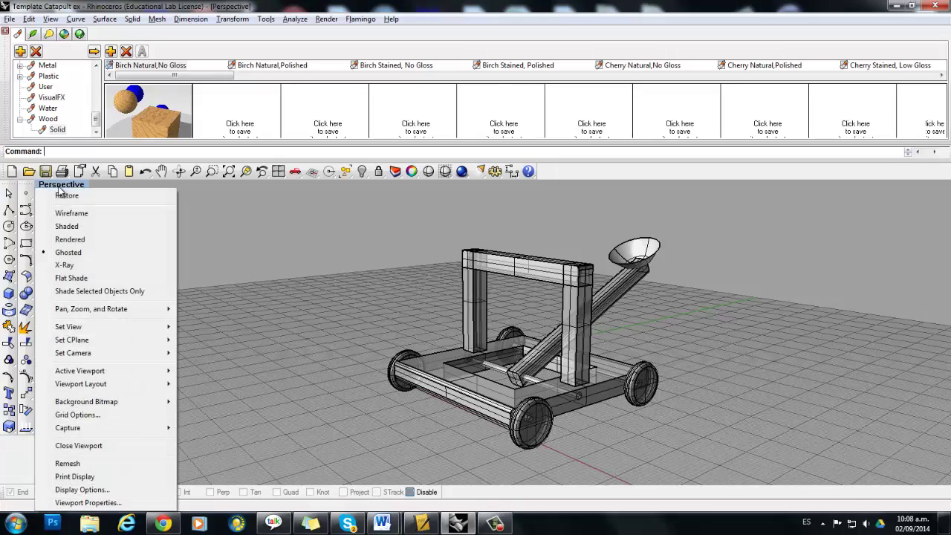
{"action": "left_click", "coordinate": [59, 240]}
{"action": "right_click_drag", "start_coordinate": [277, 305], "coordinate": [294, 312]}
{"action": "right_click_drag", "start_coordinate": [386, 334], "coordinate": [323, 318]}
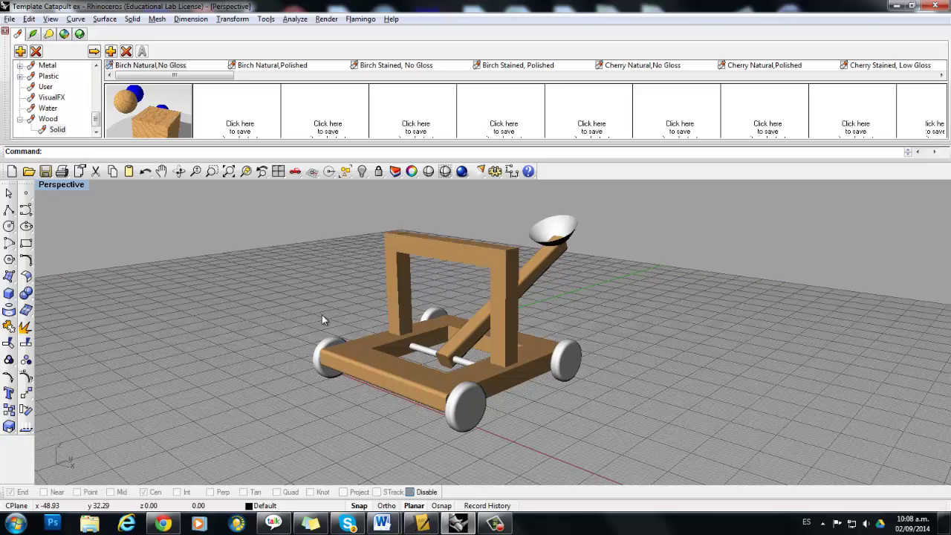
{"action": "right_click_drag", "start_coordinate": [484, 359], "coordinate": [451, 362]}
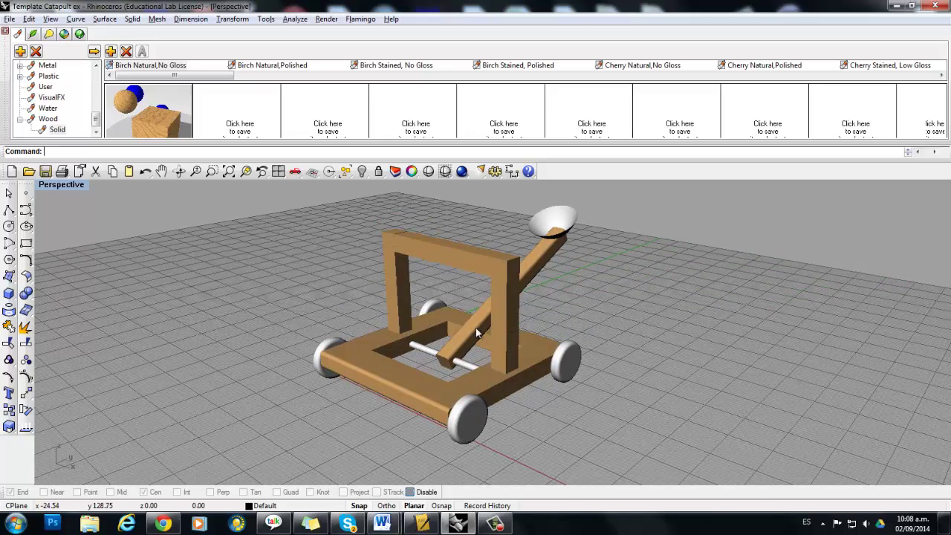
{"action": "right_click_drag", "start_coordinate": [519, 401], "coordinate": [505, 398]}
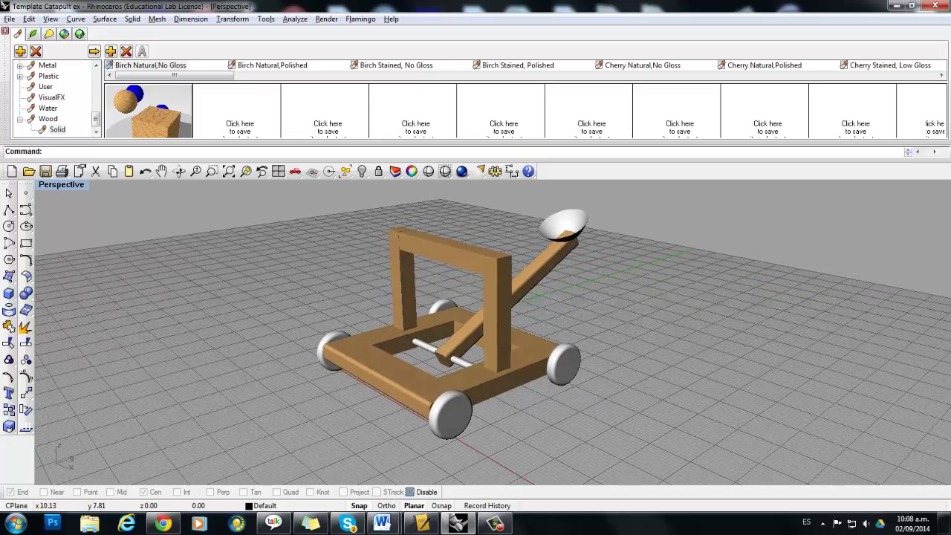
Step: Assign the Grip Foam material from the Foam category to all four wheels
{"action": "left_click_drag", "start_coordinate": [99, 121], "coordinate": [97, 108]}
{"action": "left_click", "coordinate": [47, 97]}
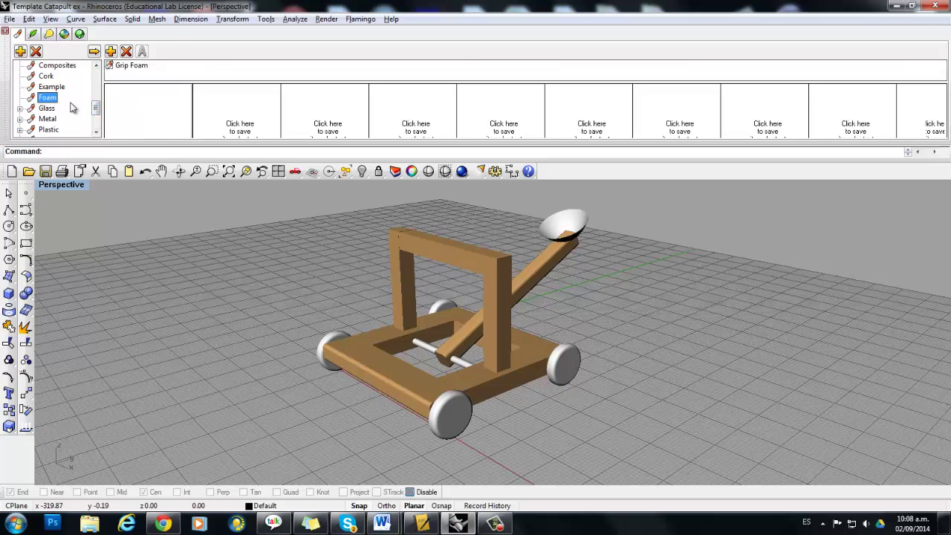
{"action": "left_click", "coordinate": [130, 66]}
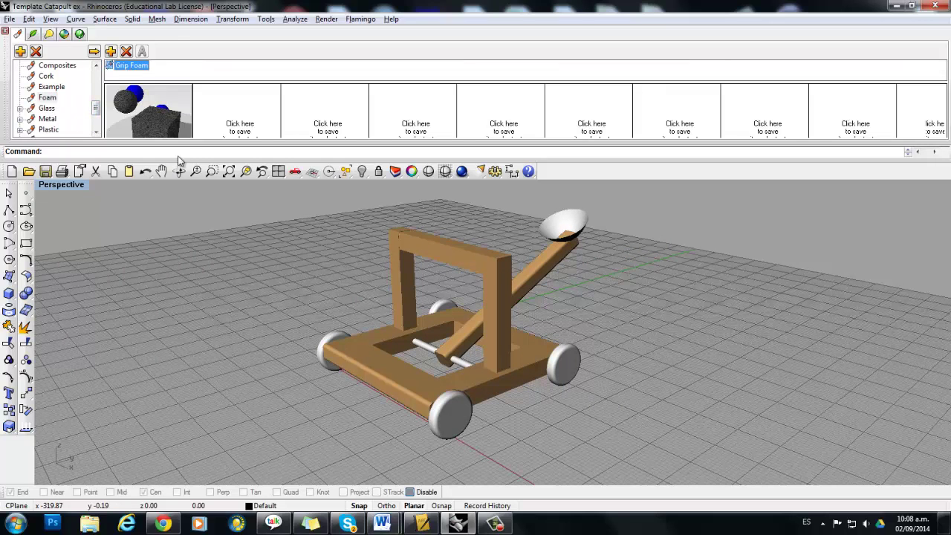
{"action": "left_click", "coordinate": [333, 334]}
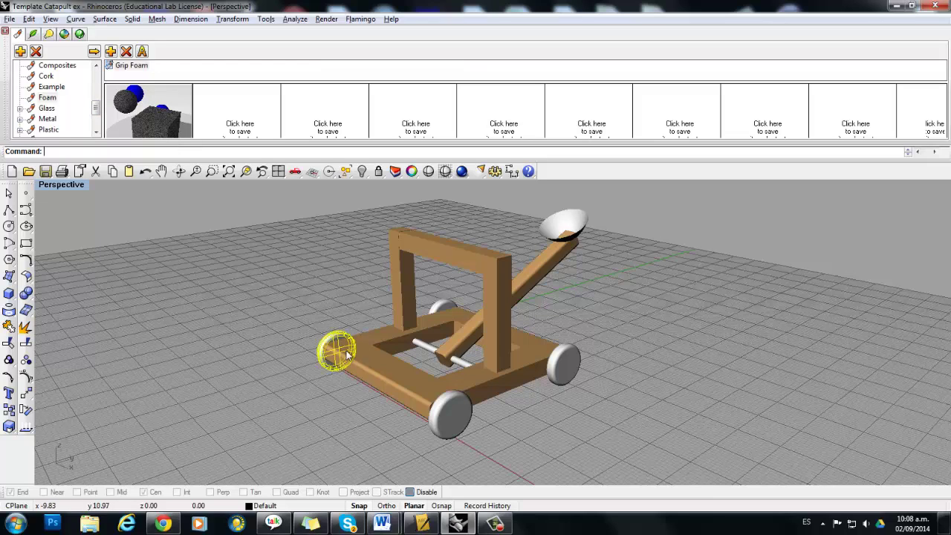
{"action": "left_click", "coordinate": [449, 409], "text": "shift"}
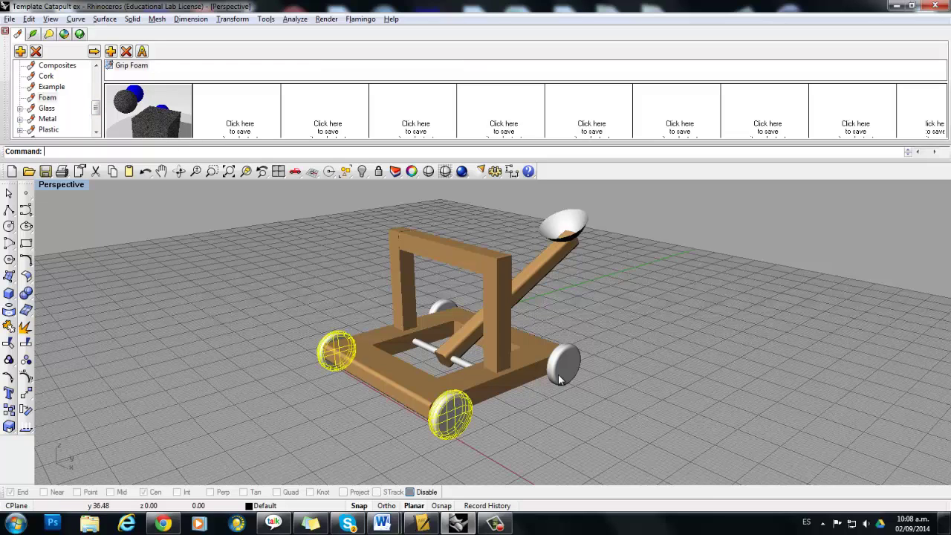
{"action": "left_click", "coordinate": [441, 305], "text": "shift"}
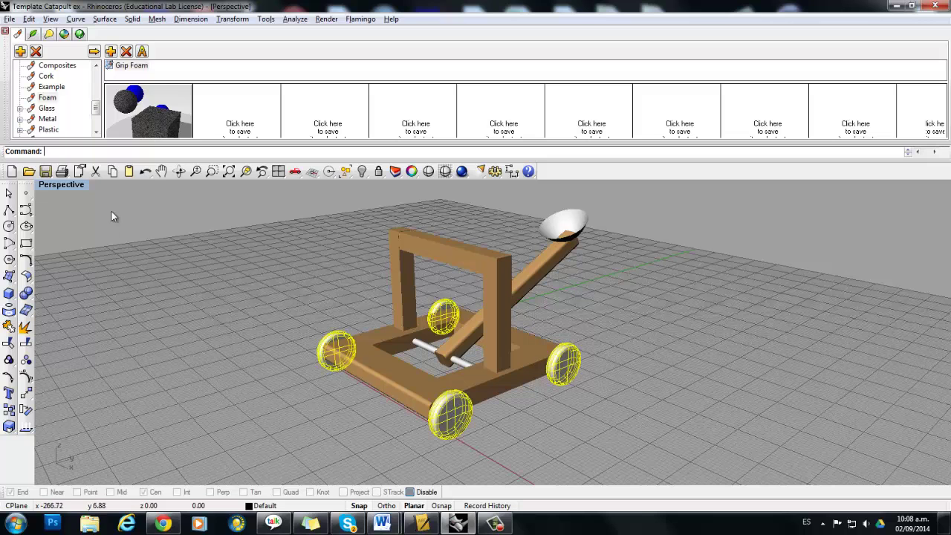
{"action": "right_click", "coordinate": [148, 111]}
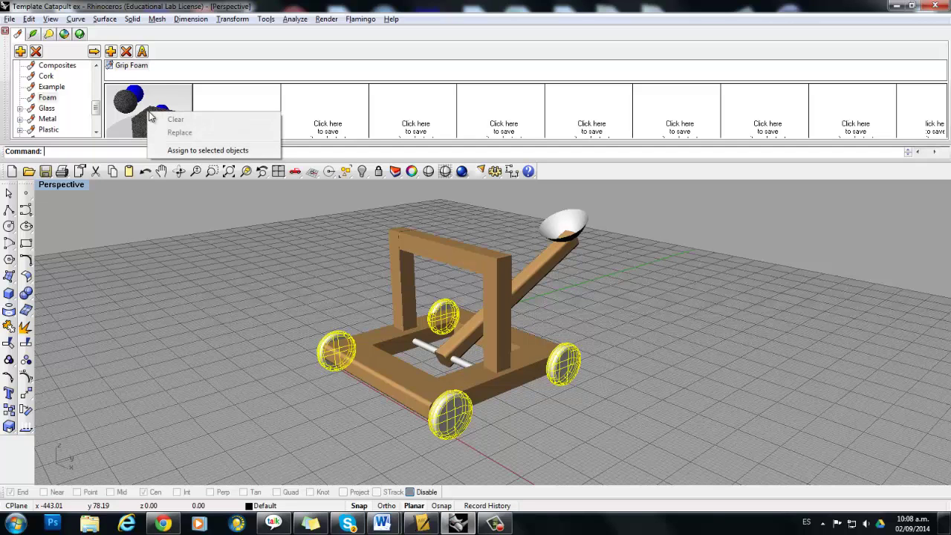
{"action": "left_click", "coordinate": [198, 151]}
{"action": "left_click", "coordinate": [225, 301]}
{"action": "mouse_move", "coordinate": [271, 316]}
{"action": "right_mouse_down"}
{"action": "mouse_move", "coordinate": [267, 302]}
{"action": "mouse_move", "coordinate": [282, 305]}
{"action": "right_mouse_up"}
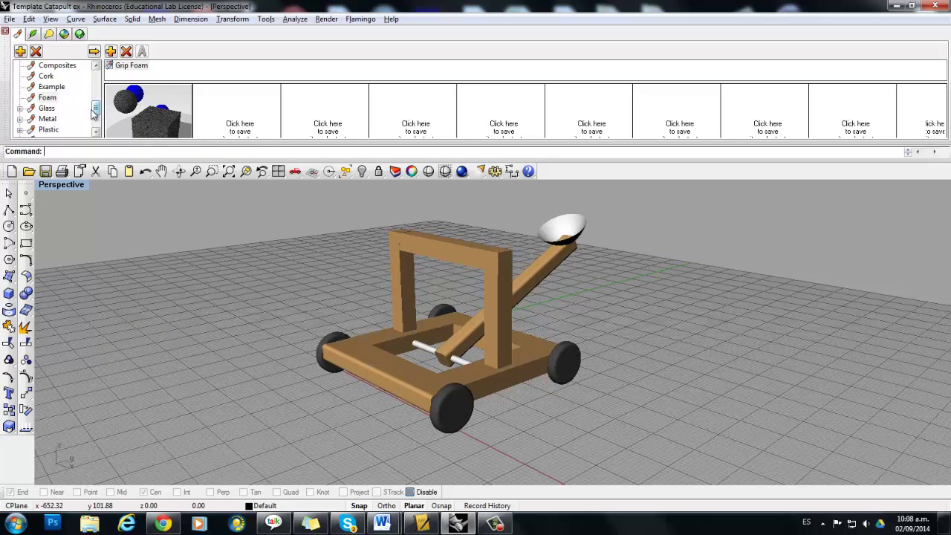
Step: Find the Polished category under Metal, Stainless Steel in the material library and choose Brushed, Heavy
{"action": "left_click", "coordinate": [48, 119]}
{"action": "left_click", "coordinate": [20, 119]}
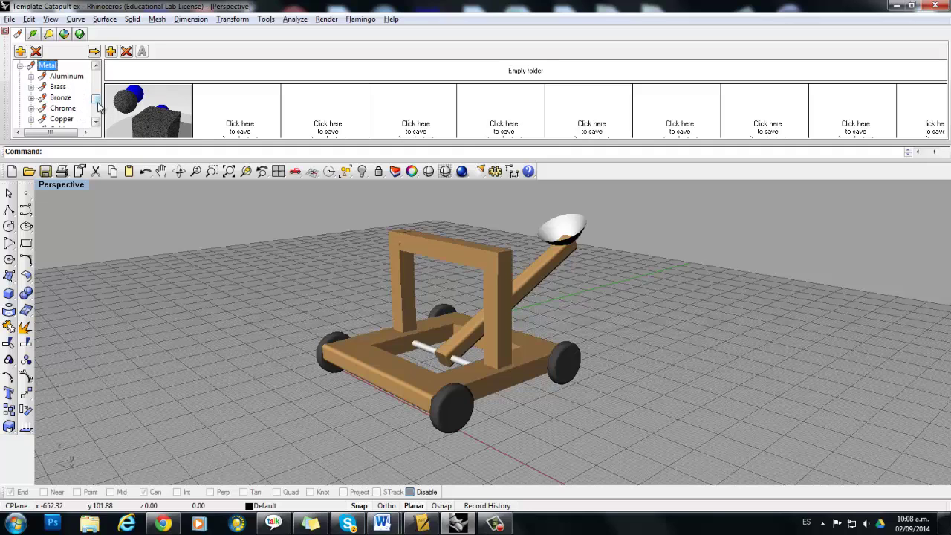
{"action": "scroll", "coordinate": [99, 105], "scroll_direction": "down", "scroll_amount": 2}
{"action": "left_click", "coordinate": [69, 97]}
{"action": "left_click", "coordinate": [32, 98]}
{"action": "left_click", "coordinate": [73, 108]}
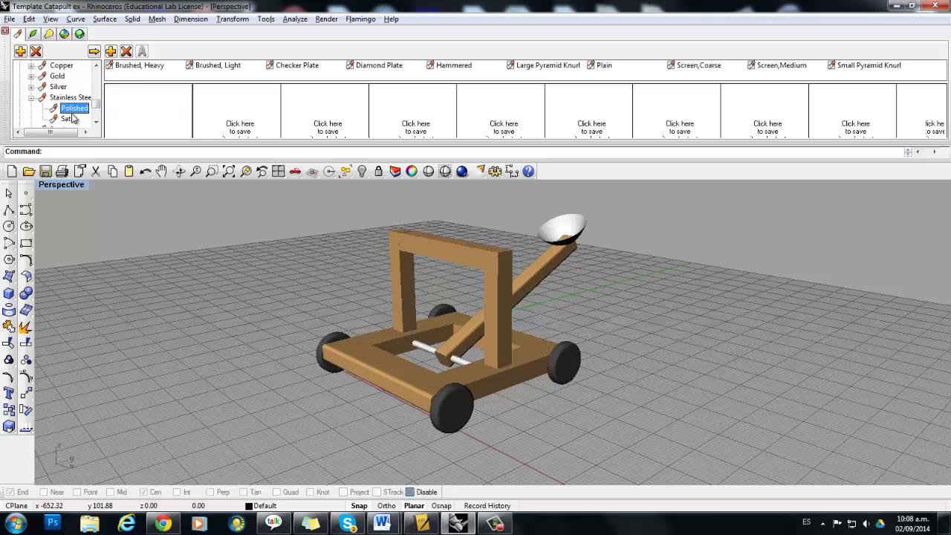
{"action": "left_click", "coordinate": [127, 66]}
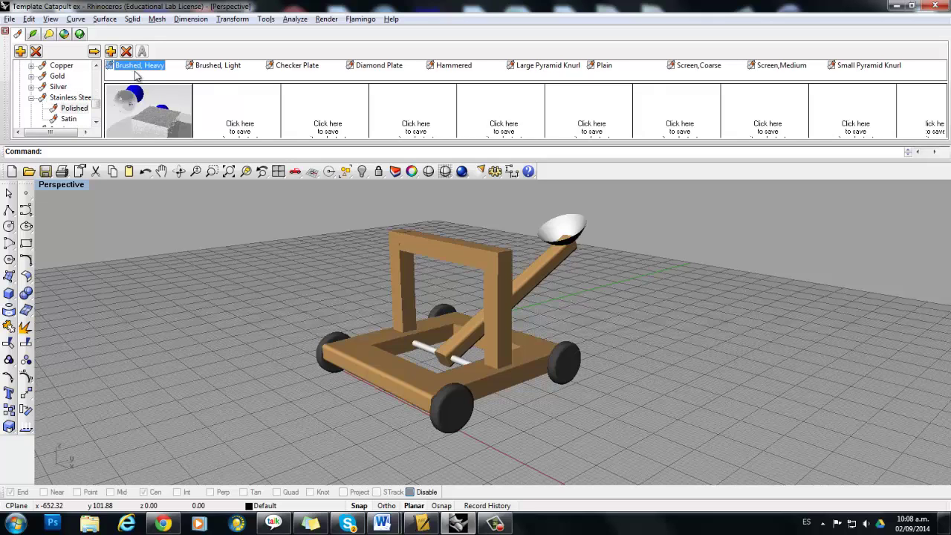
Step: Assign the Brushed, Heavy stainless steel material to the bowl and to the rod through the throwing arm's lower end
{"action": "left_click", "coordinate": [561, 229]}
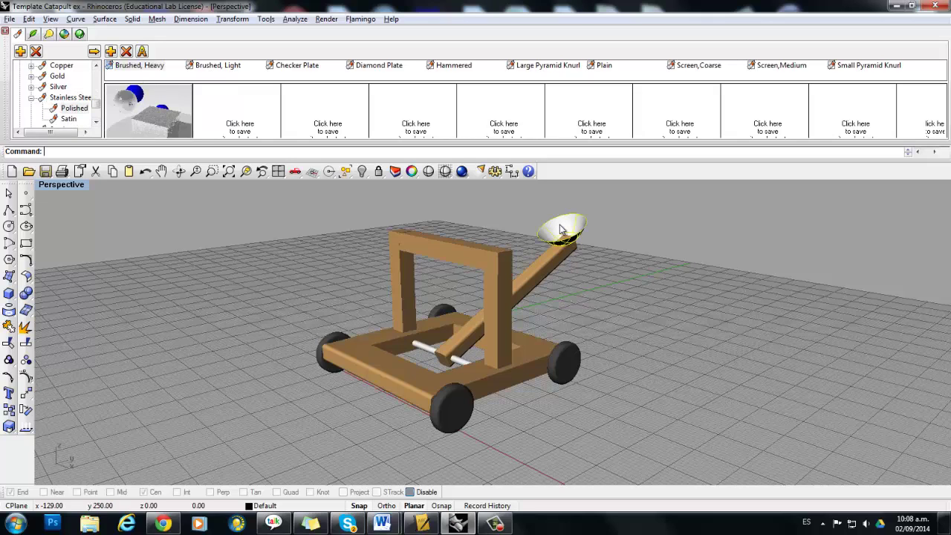
{"action": "left_click", "coordinate": [461, 362], "text": "shift"}
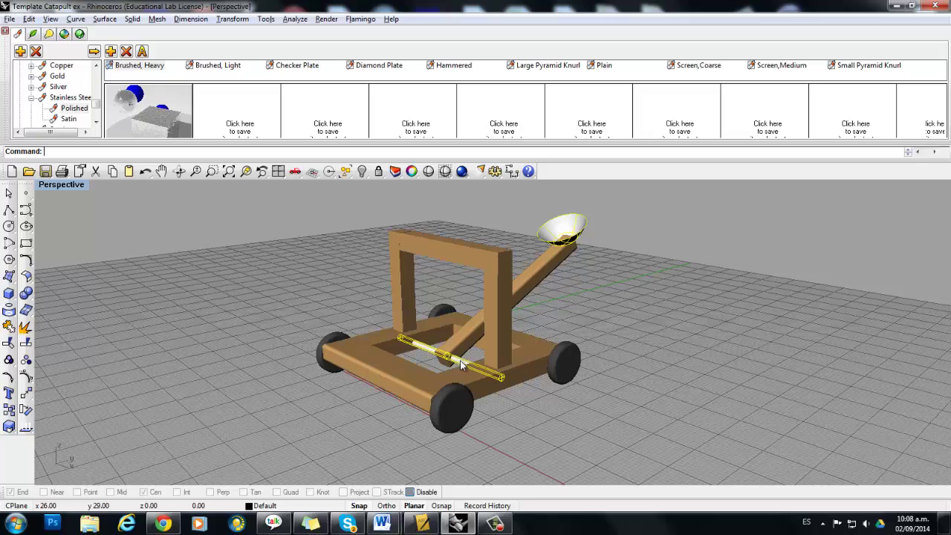
{"action": "left_click", "coordinate": [409, 387], "text": "shift"}
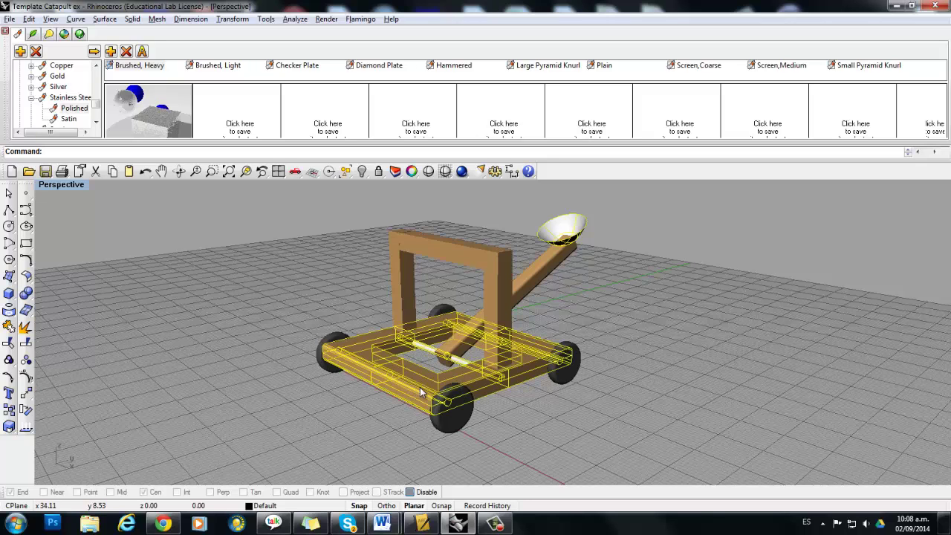
{"action": "left_click", "coordinate": [413, 387], "text": "ctrl"}
{"action": "scroll", "coordinate": [413, 387], "scroll_direction": "up", "scroll_amount": 3}
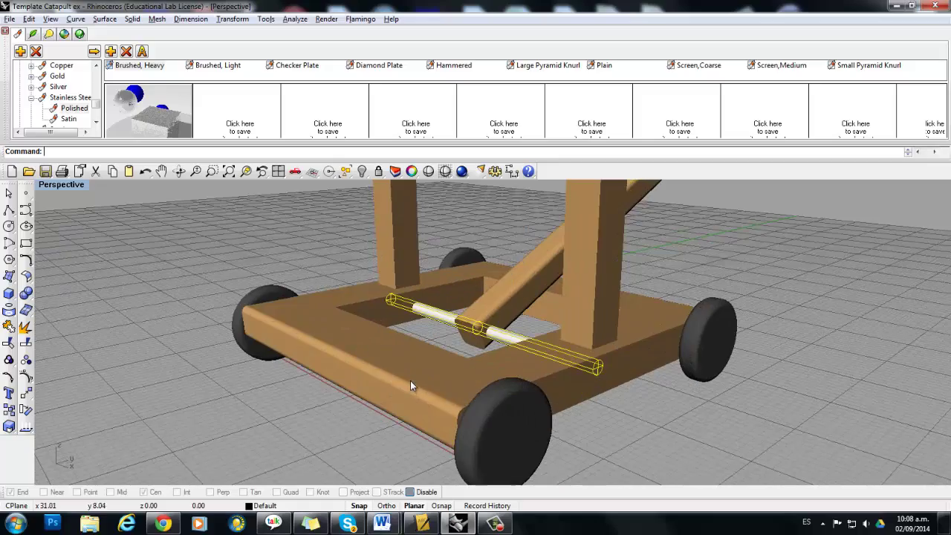
{"action": "scroll", "coordinate": [364, 309], "scroll_direction": "down", "scroll_amount": 6}
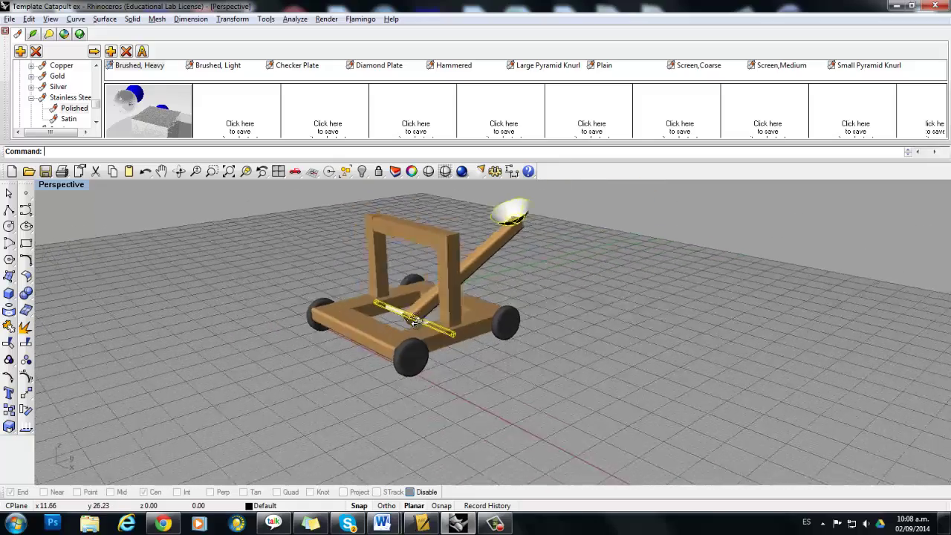
{"action": "scroll", "coordinate": [402, 321], "scroll_direction": "up", "scroll_amount": 2}
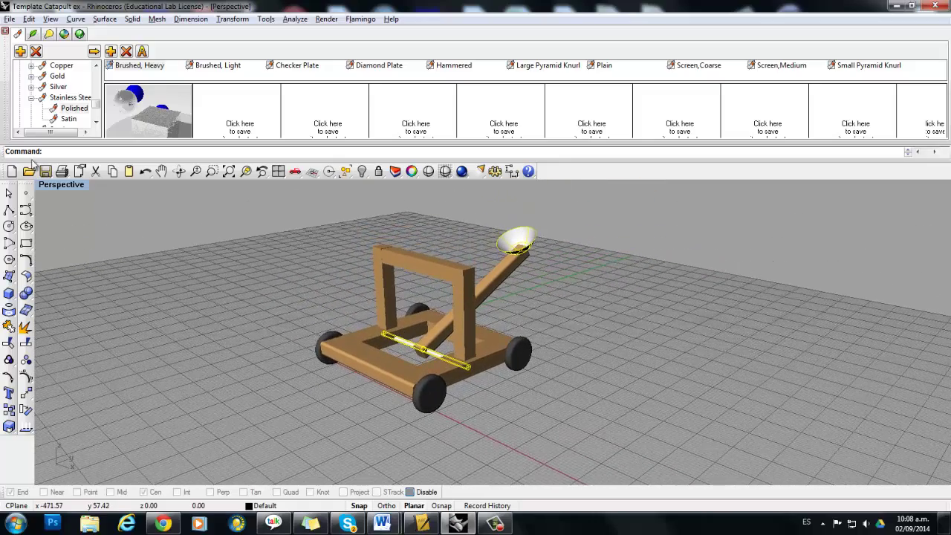
{"action": "right_click", "coordinate": [152, 111]}
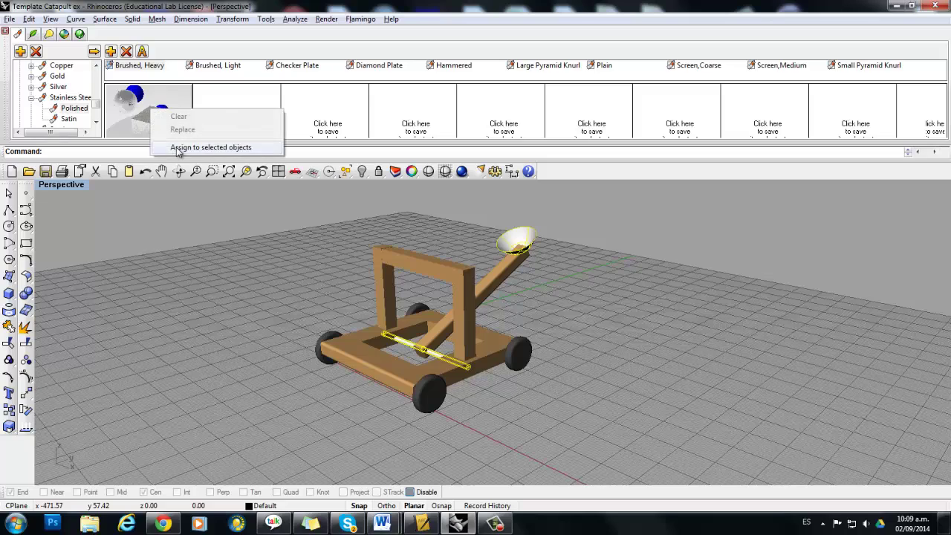
{"action": "left_click", "coordinate": [186, 145]}
{"action": "left_click", "coordinate": [264, 301]}
{"action": "scroll", "coordinate": [357, 319], "scroll_direction": "up", "scroll_amount": 3}
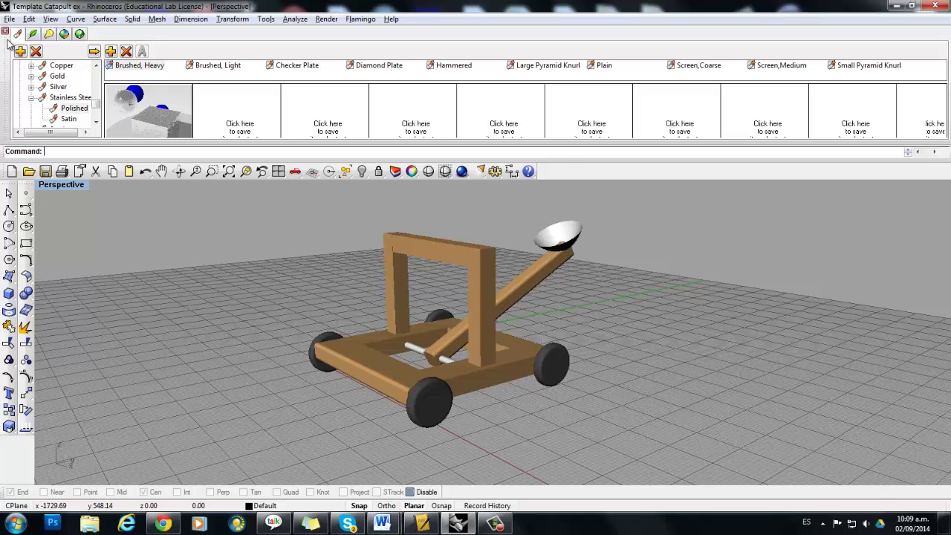
Step: Add a ground plane to the render environment with the Blue Metallic material from the Car Paint category
{"action": "left_click", "coordinate": [65, 34]}
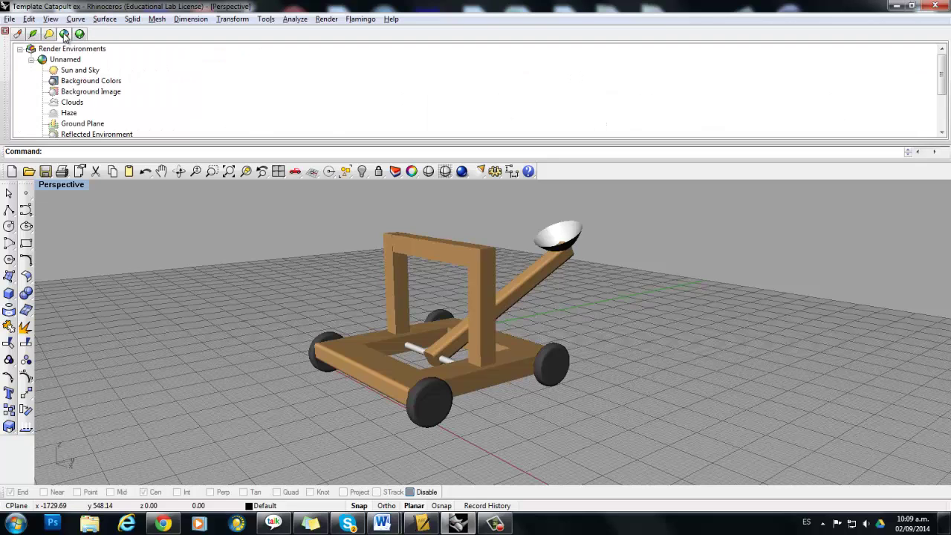
{"action": "double_click", "coordinate": [83, 123]}
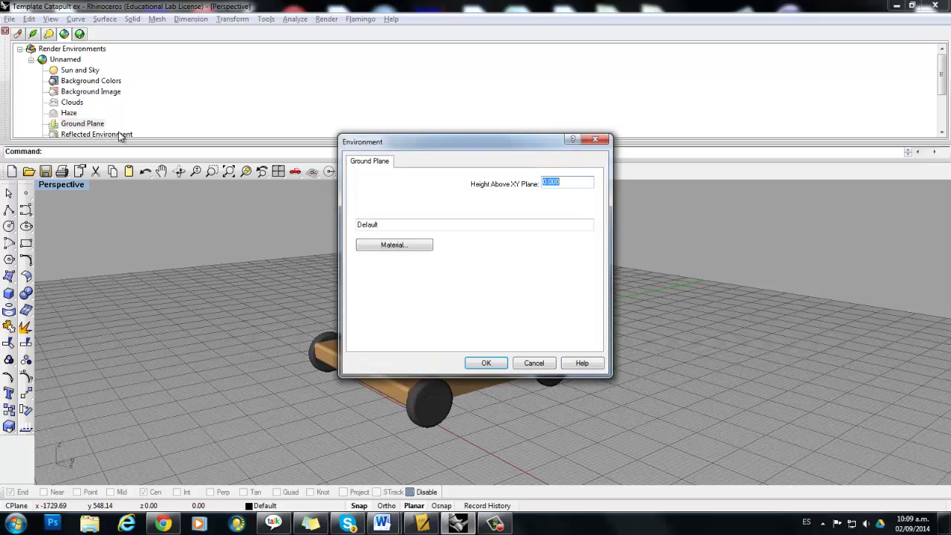
{"action": "left_click", "coordinate": [415, 245]}
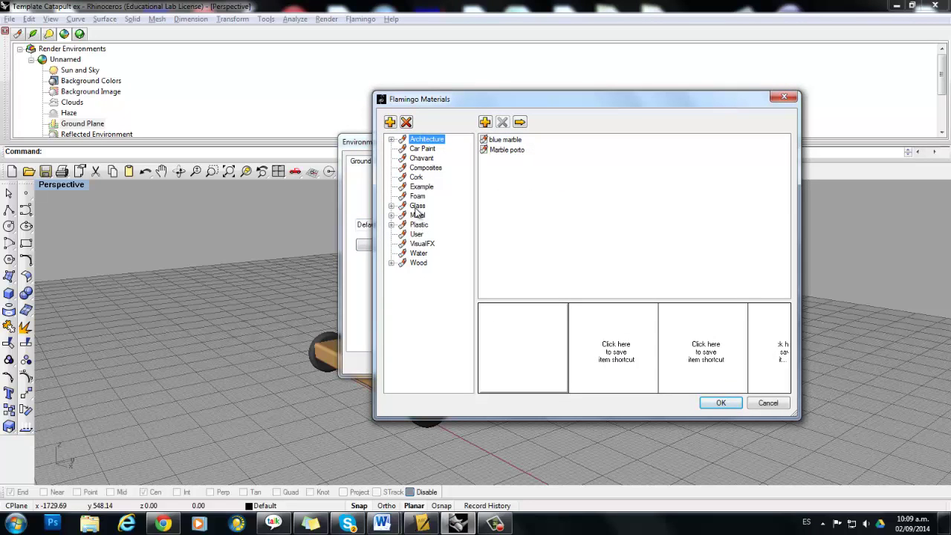
{"action": "left_click", "coordinate": [420, 151]}
{"action": "double_click", "coordinate": [511, 161]}
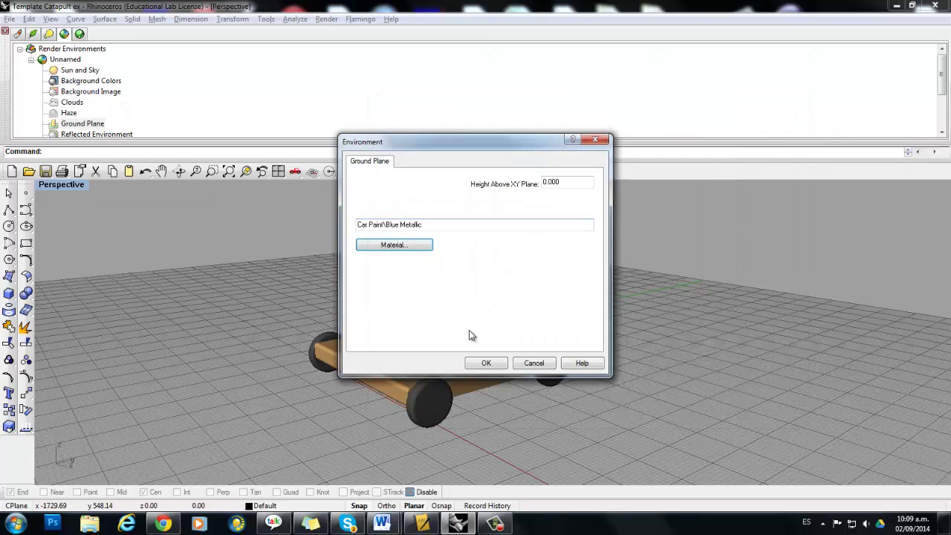
{"action": "left_click", "coordinate": [488, 363]}
Step: Close the Flamingo library and render the catapult from a low front-corner view, without saving the image
{"action": "right_click_drag", "start_coordinate": [610, 355], "coordinate": [645, 345]}
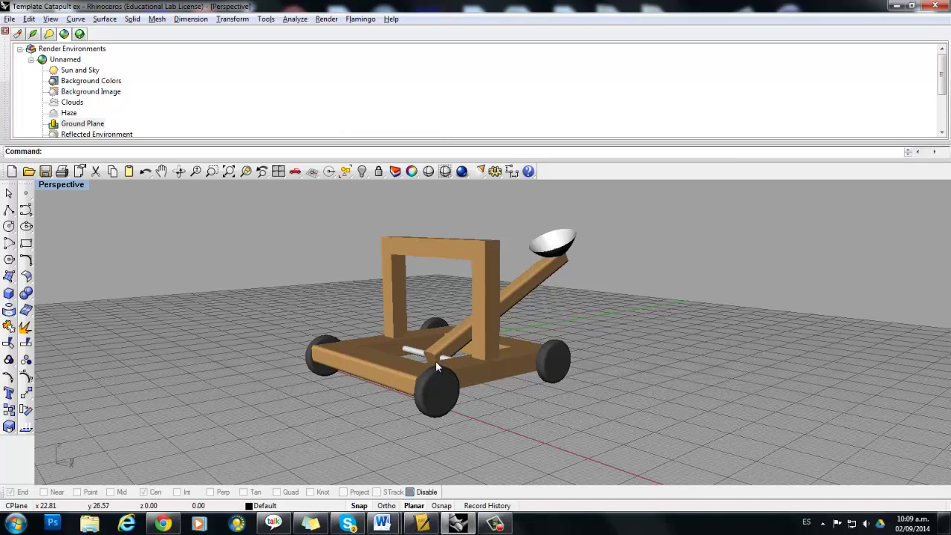
{"action": "right_click_drag", "start_coordinate": [494, 397], "coordinate": [493, 401]}
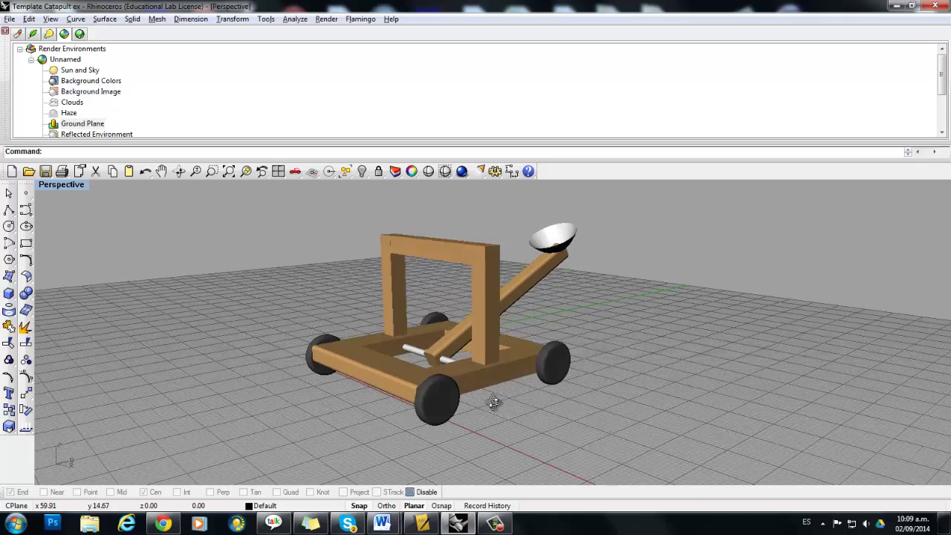
{"action": "left_click", "coordinate": [6, 33]}
{"action": "scroll", "coordinate": [420, 230], "scroll_direction": "up", "scroll_amount": 5}
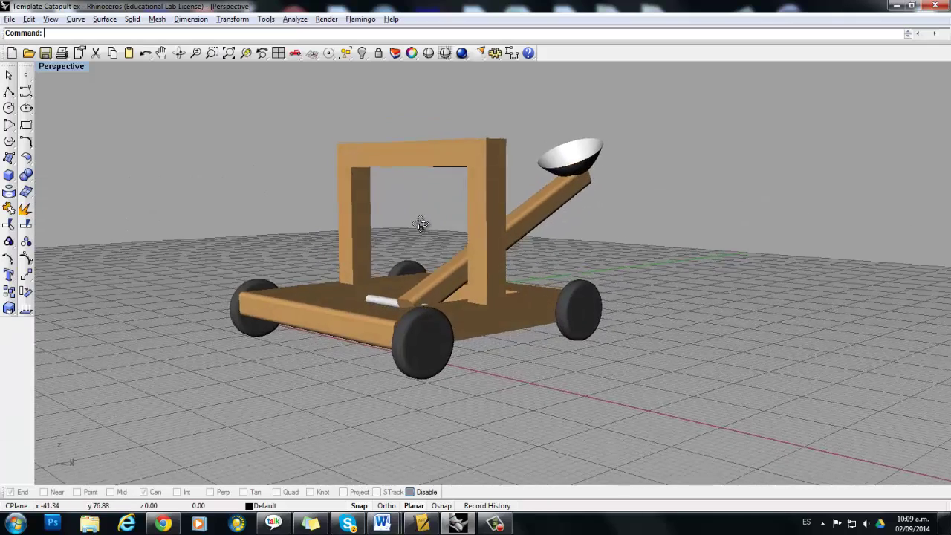
{"action": "right_click_drag", "start_coordinate": [423, 225], "coordinate": [488, 238]}
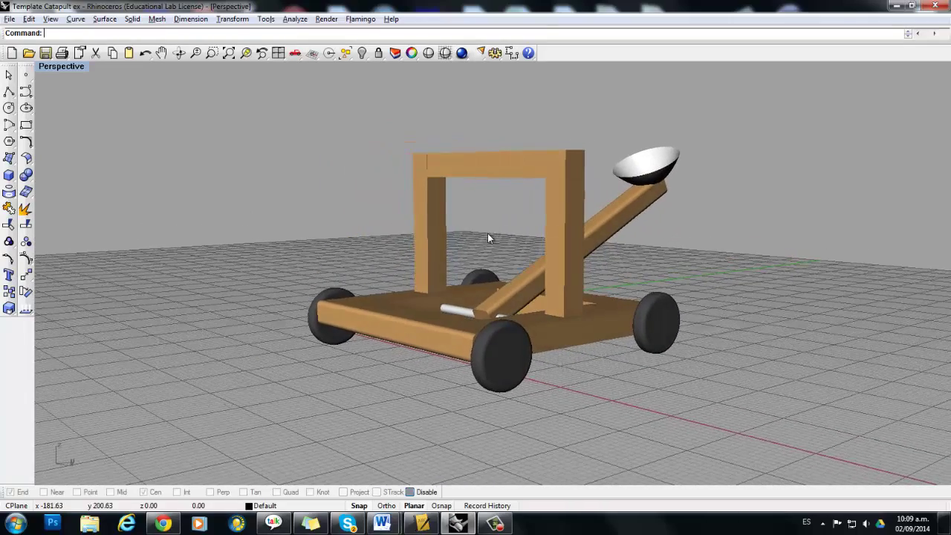
{"action": "left_click", "coordinate": [461, 53]}
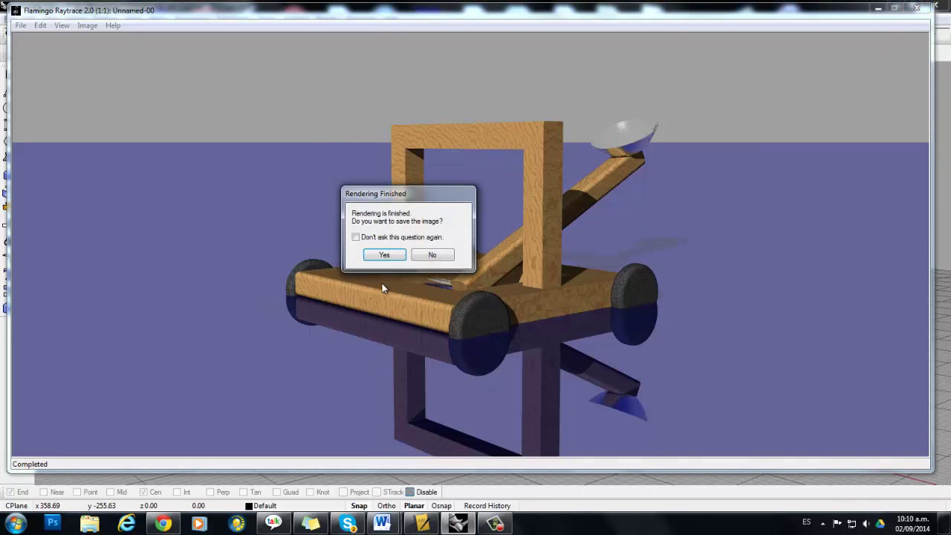
{"action": "left_click", "coordinate": [432, 255]}
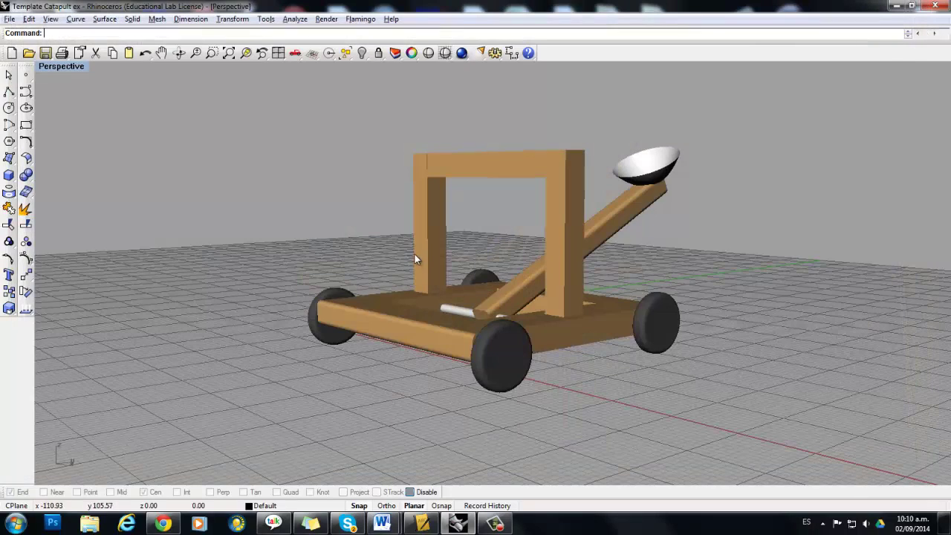
Step: Move the whole catapult straight up in the Front view until its wheels rest on the ground line
{"action": "double_click", "coordinate": [62, 67]}
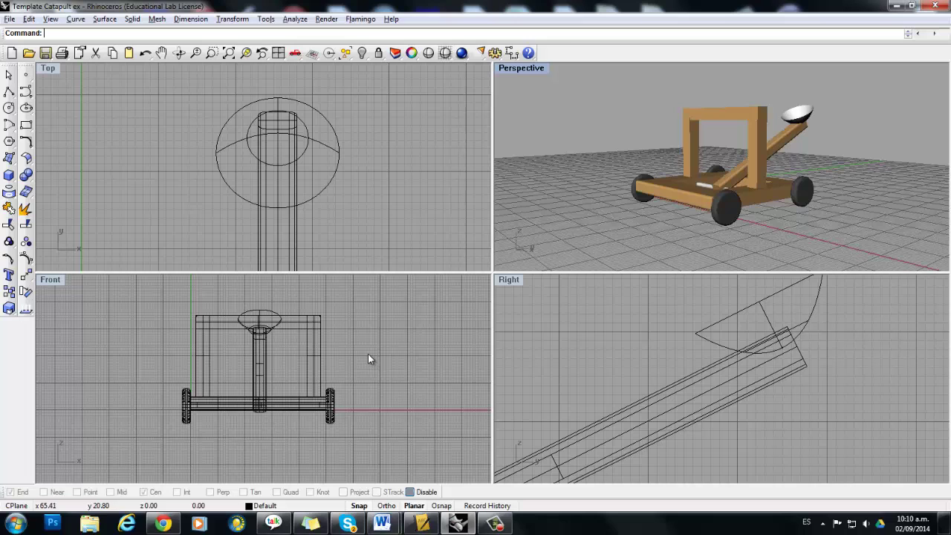
{"action": "left_click_drag", "start_coordinate": [123, 305], "coordinate": [381, 429]}
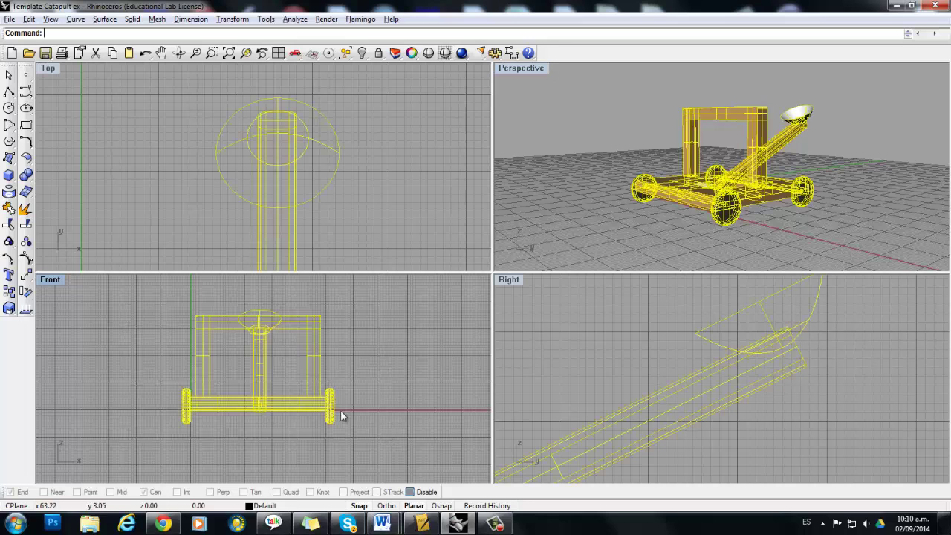
{"action": "scroll", "coordinate": [279, 405], "scroll_direction": "up", "scroll_amount": 1}
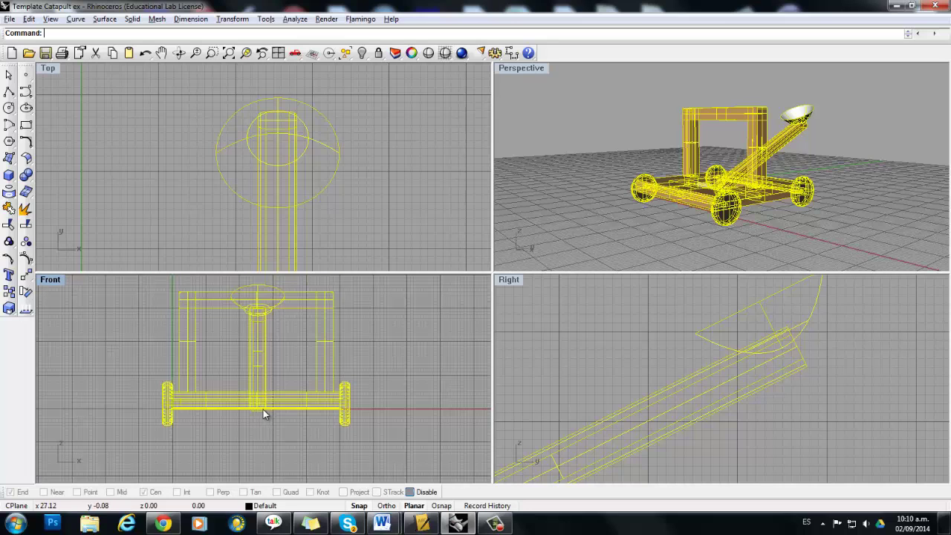
{"action": "left_click", "coordinate": [150, 320]}
{"action": "left_click_drag", "start_coordinate": [131, 284], "coordinate": [406, 436]}
{"action": "mouse_move", "coordinate": [281, 406]}
{"action": "left_mouse_down"}
{"action": "mouse_move", "coordinate": [284, 385]}
{"action": "mouse_move", "coordinate": [295, 396]}
{"action": "left_mouse_up"}
{"action": "left_click", "coordinate": [578, 120]}
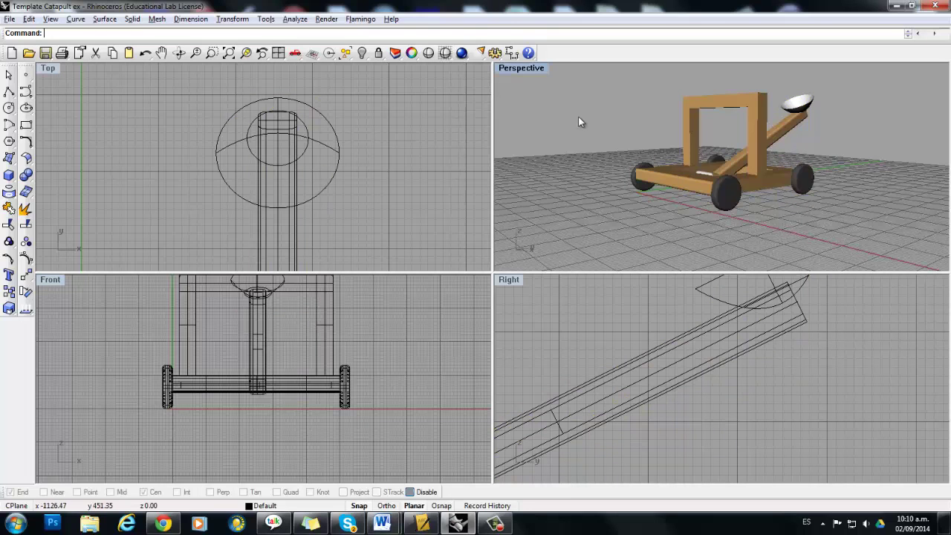
Step: Render the raised catapult in the maximized Perspective view from a higher front-corner angle, without saving the image
{"action": "double_click", "coordinate": [525, 68]}
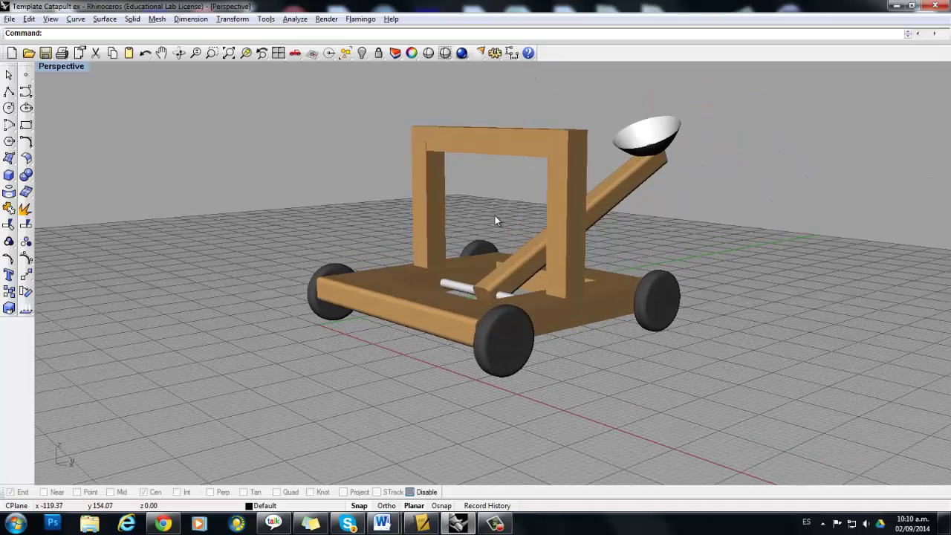
{"action": "mouse_move", "coordinate": [492, 230]}
{"action": "right_mouse_down"}
{"action": "mouse_move", "coordinate": [485, 273]}
{"action": "mouse_move", "coordinate": [478, 231]}
{"action": "mouse_move", "coordinate": [493, 244]}
{"action": "mouse_move", "coordinate": [506, 241]}
{"action": "right_mouse_up"}
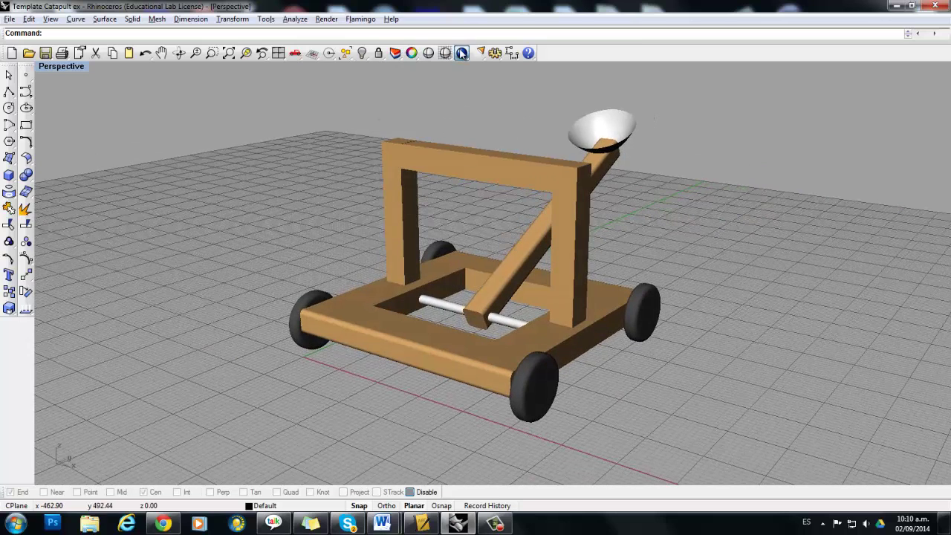
{"action": "left_click", "coordinate": [461, 53]}
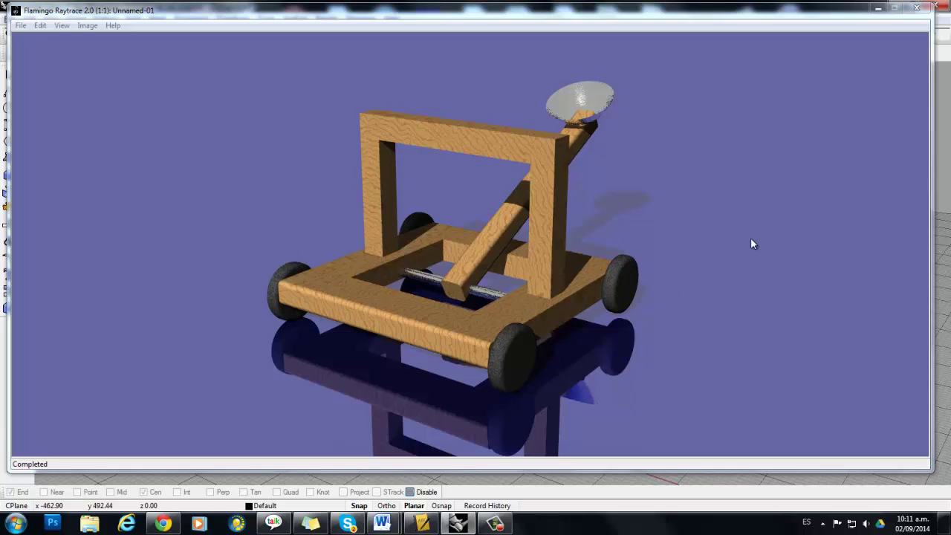
{"action": "left_click", "coordinate": [918, 9]}
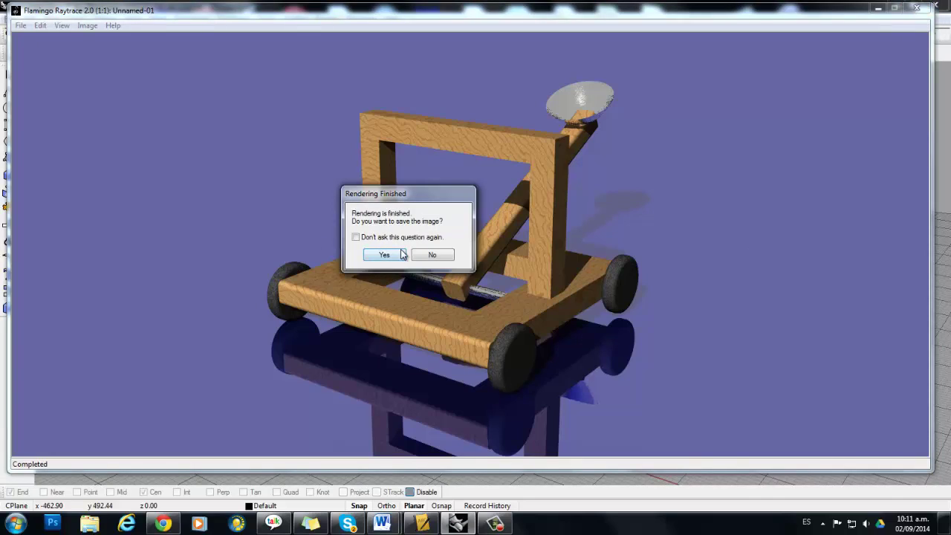
{"action": "left_click", "coordinate": [432, 255]}
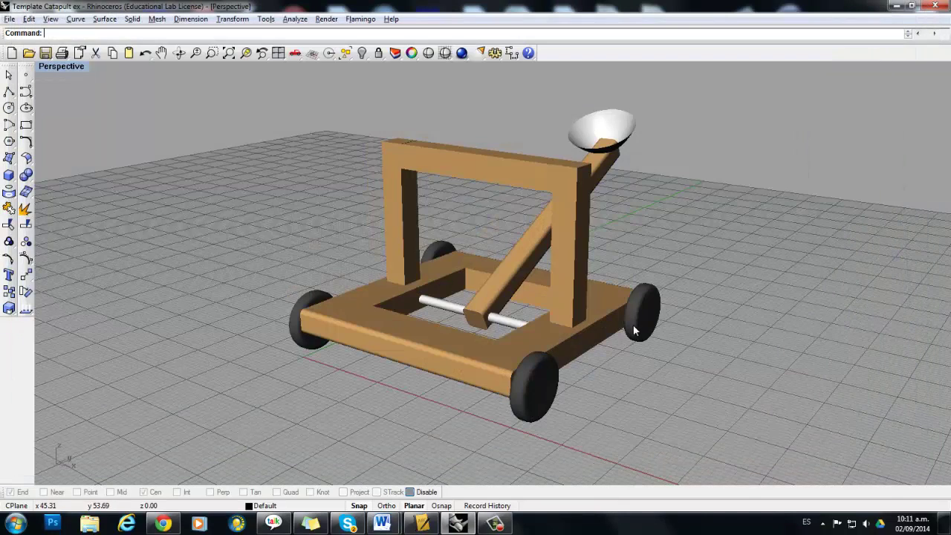
{"action": "mouse_move", "coordinate": [652, 345]}
{"action": "right_mouse_down"}
{"action": "mouse_move", "coordinate": [654, 354]}
{"action": "mouse_move", "coordinate": [650, 344]}
{"action": "right_mouse_up"}
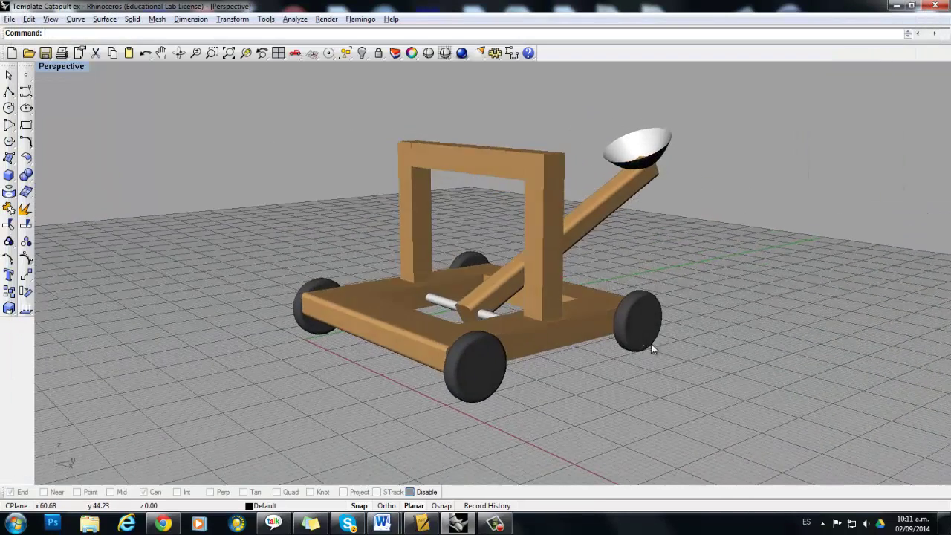